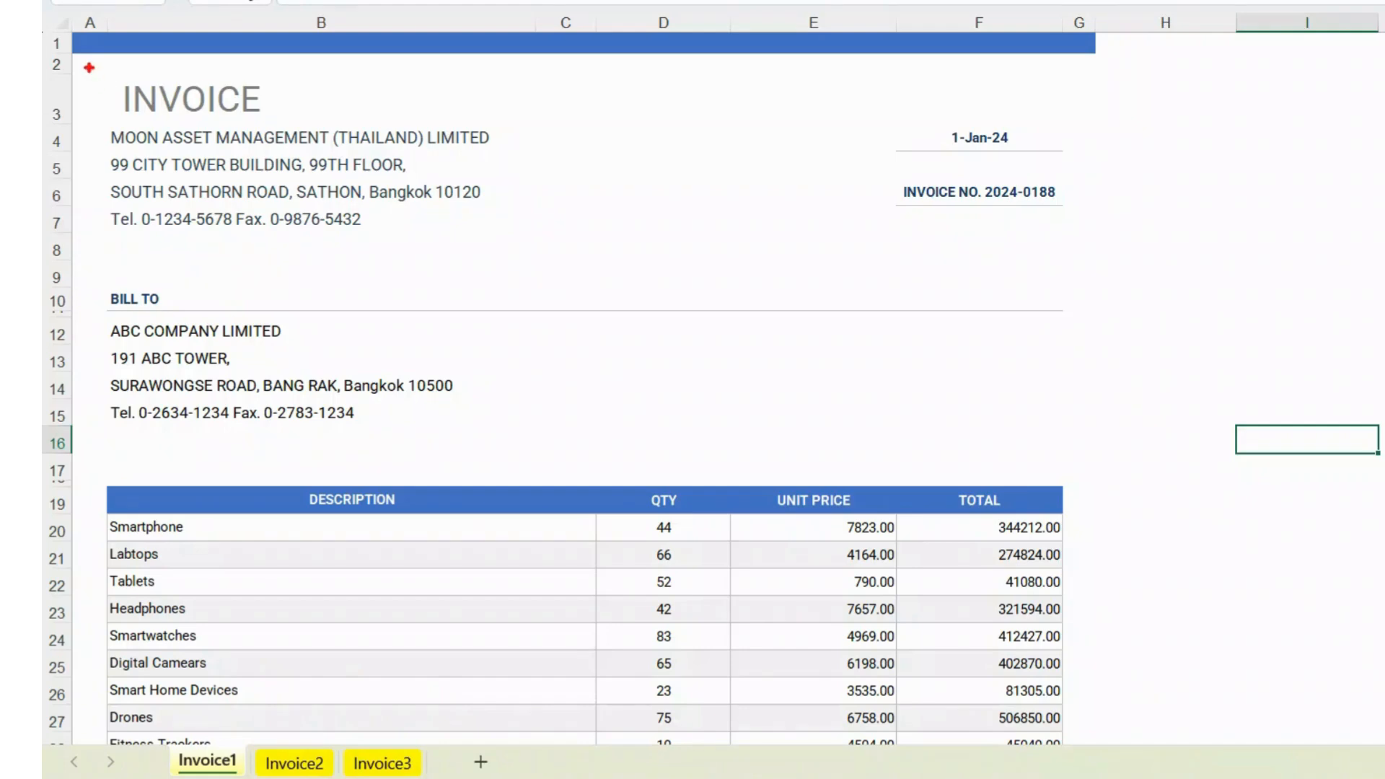
# Examine the layout of the Invoice1 sheet, including its header details, item table and totals section
pyautogui.moveTo(857, 93)
pyautogui.mouseDown()
pyautogui.moveTo(1065, 241)
pyautogui.moveTo(1094, 246)
pyautogui.mouseUp()
pyautogui.press('Escape')
pyautogui.scroll(-1, 1166, 361)
pyautogui.scroll(-4, 1167, 361)
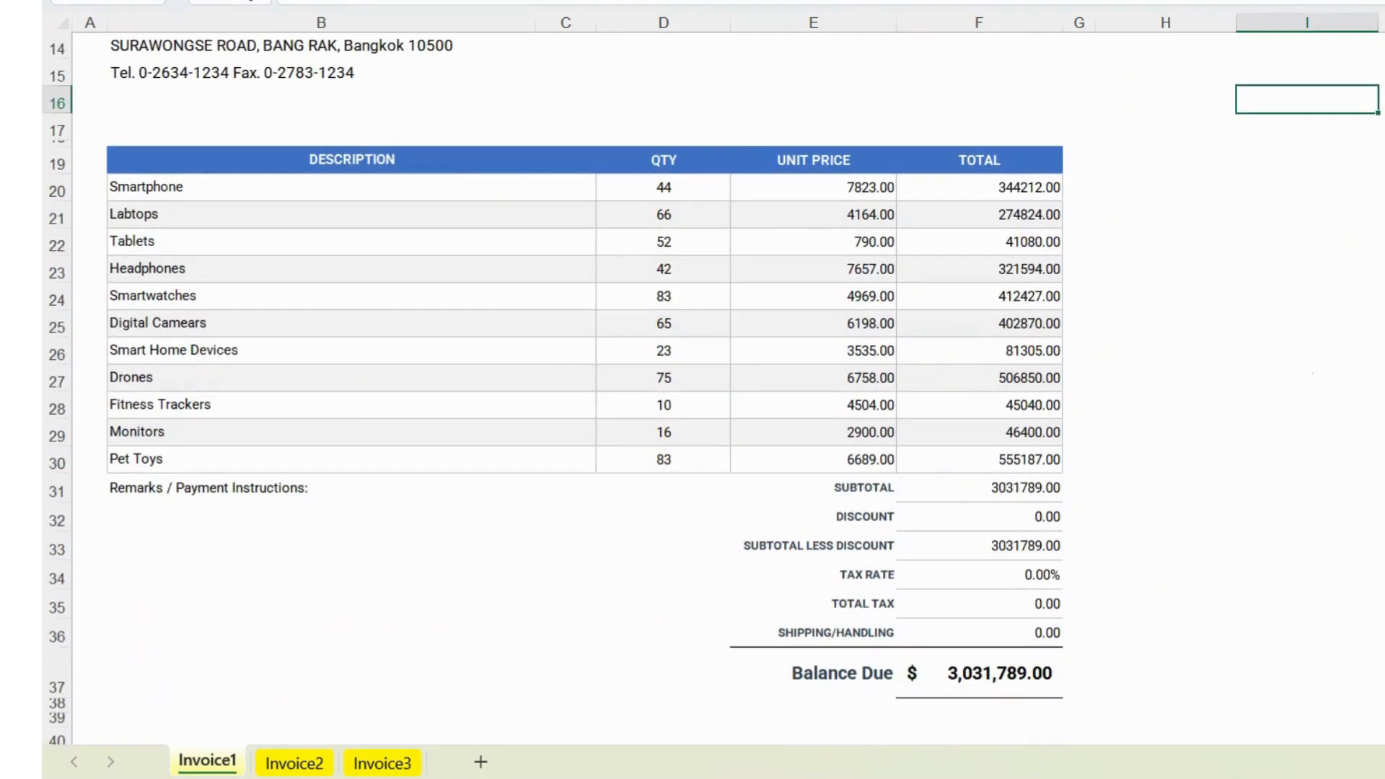
pyautogui.moveTo(87, 101)
pyautogui.mouseDown()
pyautogui.moveTo(149, 309)
pyautogui.moveTo(1036, 721)
pyautogui.moveTo(1118, 710)
pyautogui.mouseUp()
pyautogui.press('Escape')
pyautogui.moveTo(103, 140)
pyautogui.mouseDown()
pyautogui.moveTo(318, 401)
pyautogui.moveTo(1074, 479)
pyautogui.mouseUp()
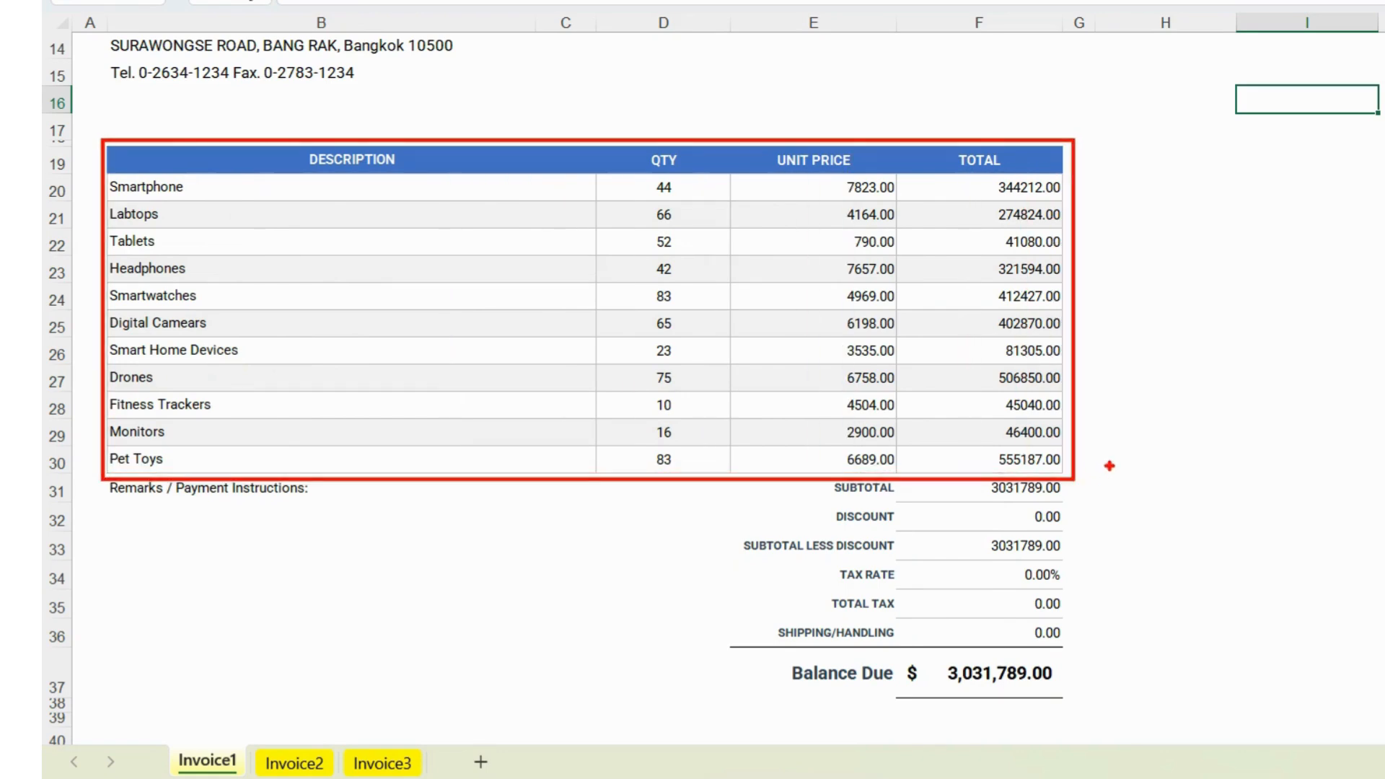
pyautogui.press('Escape')
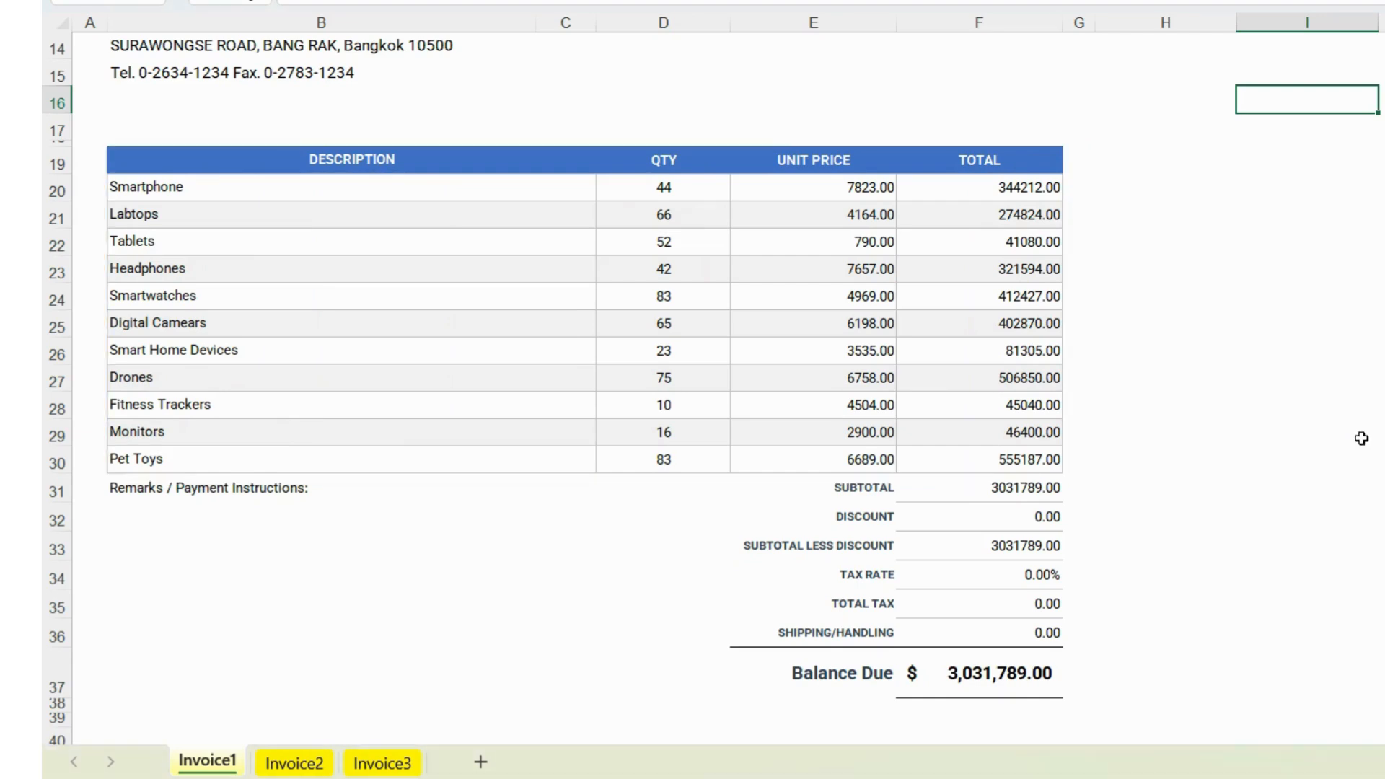
pyautogui.scroll(5, 1362, 447)
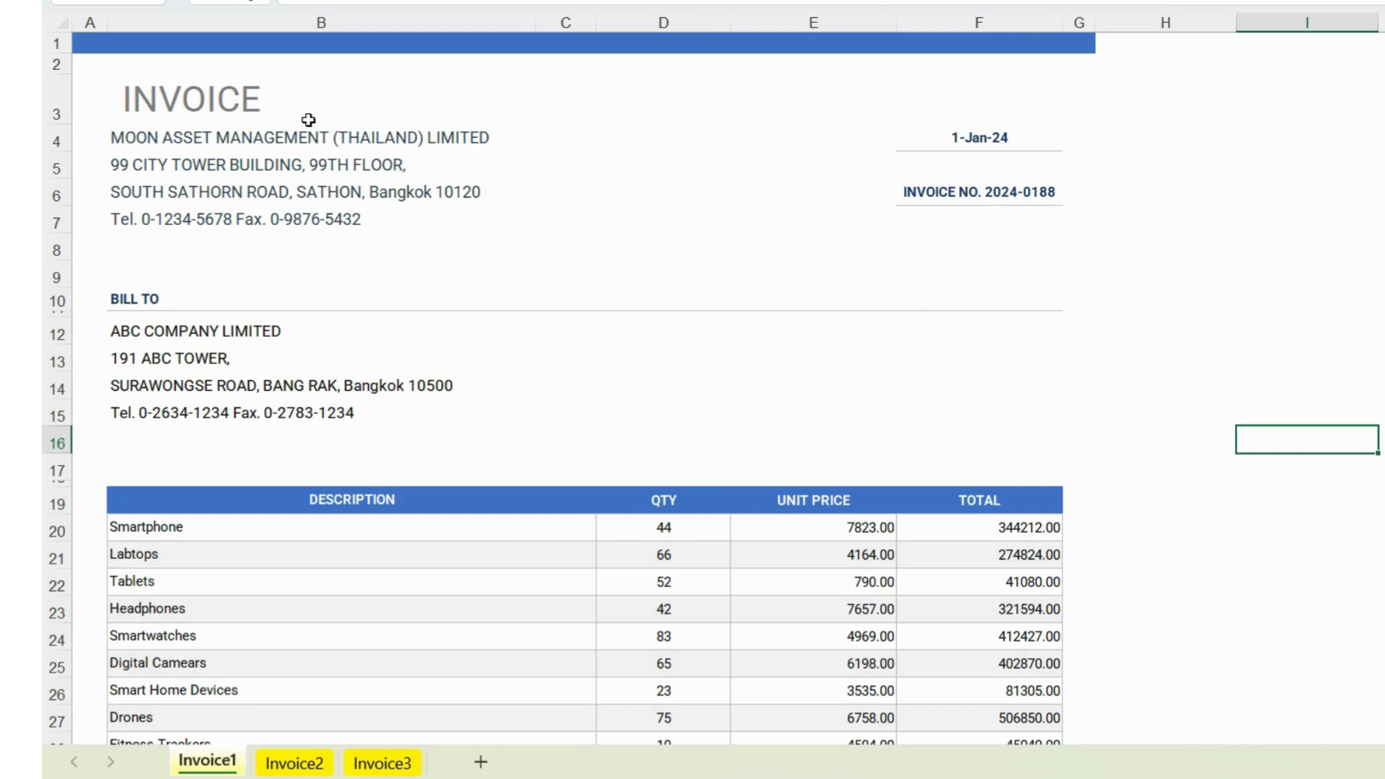
pyautogui.moveTo(90, 41); pyautogui.dragTo(871, 733)
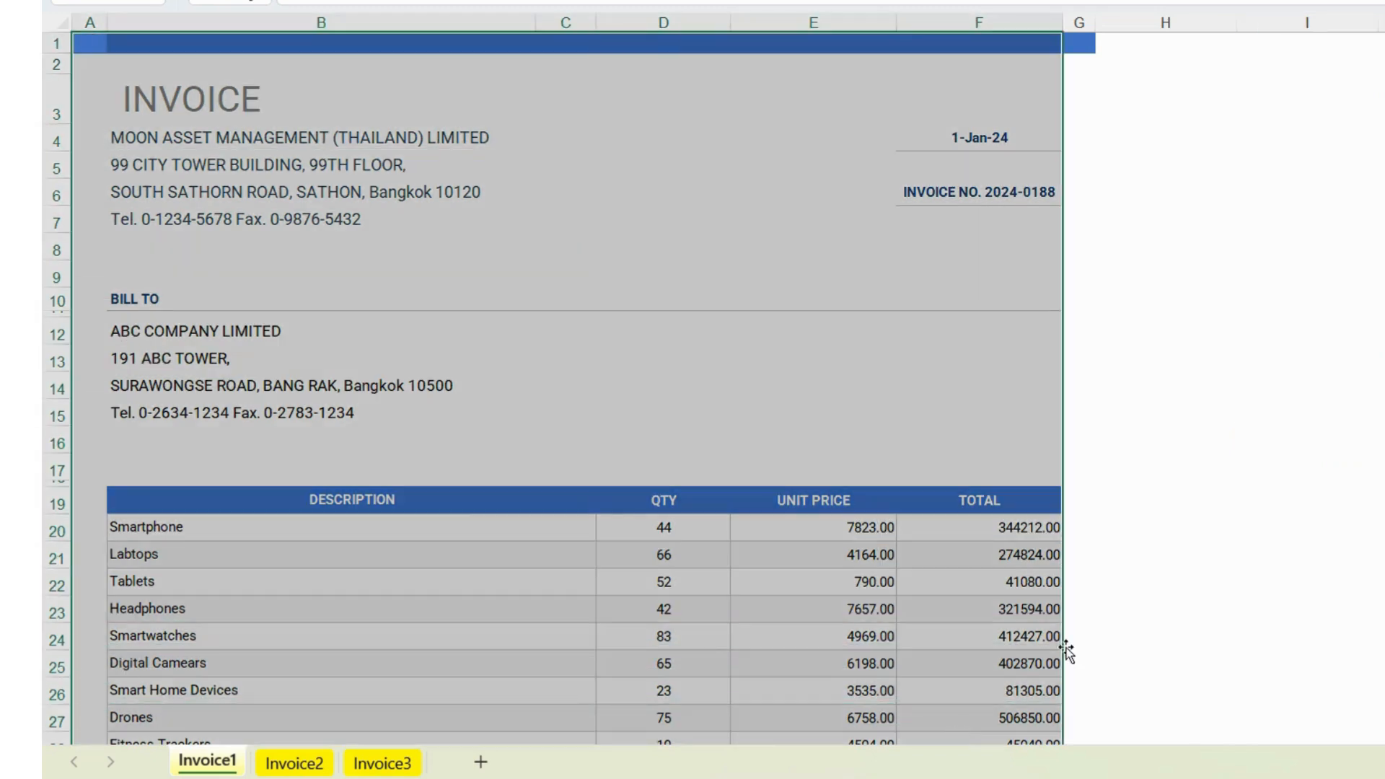
pyautogui.click(1271, 462)
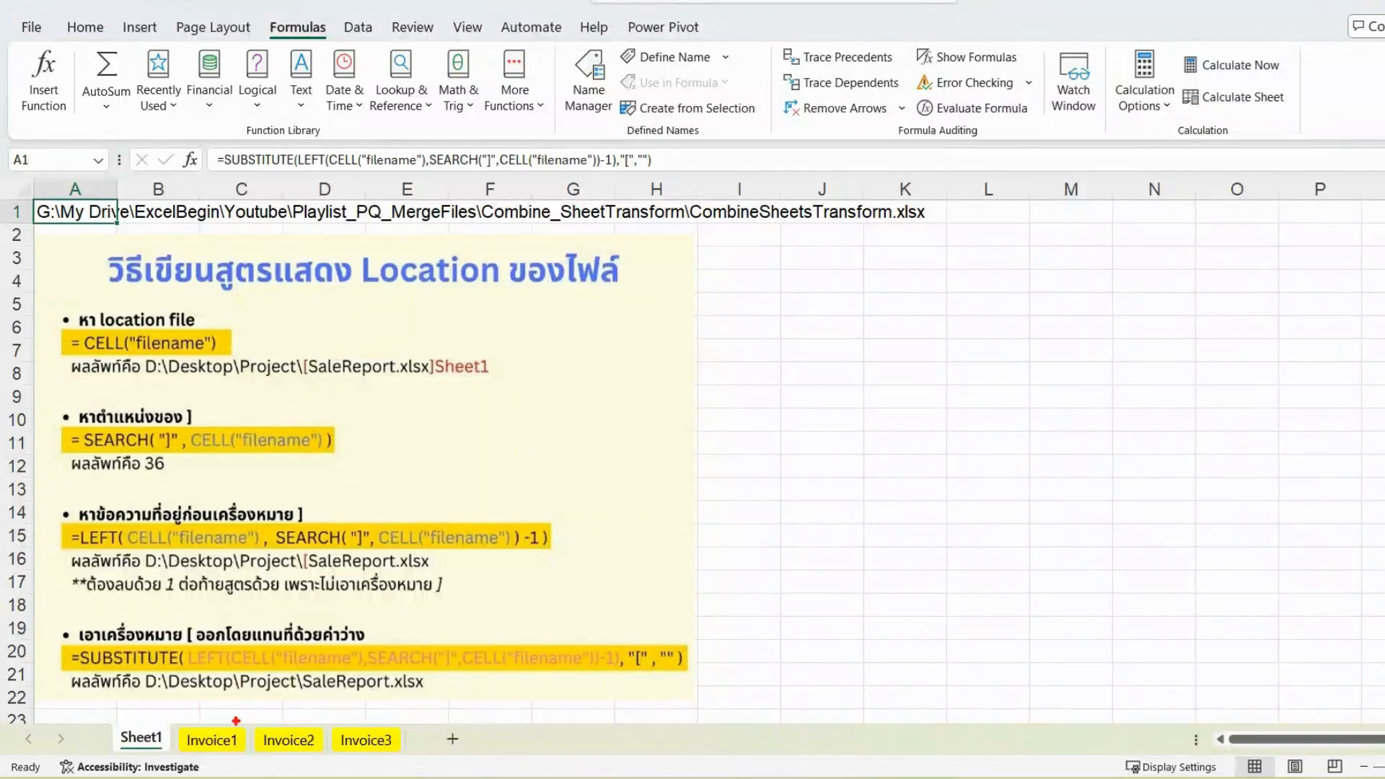
# Name cell A1 on Sheet1, which holds the workbook path formula, as FilePath
pyautogui.moveTo(148, 720); pyautogui.dragTo(164, 693)
pyautogui.moveTo(203, 138)
pyautogui.mouseDown()
pyautogui.moveTo(337, 188)
pyautogui.moveTo(702, 180)
pyautogui.mouseUp()
pyautogui.moveTo(123, 223); pyautogui.dragTo(147, 255)
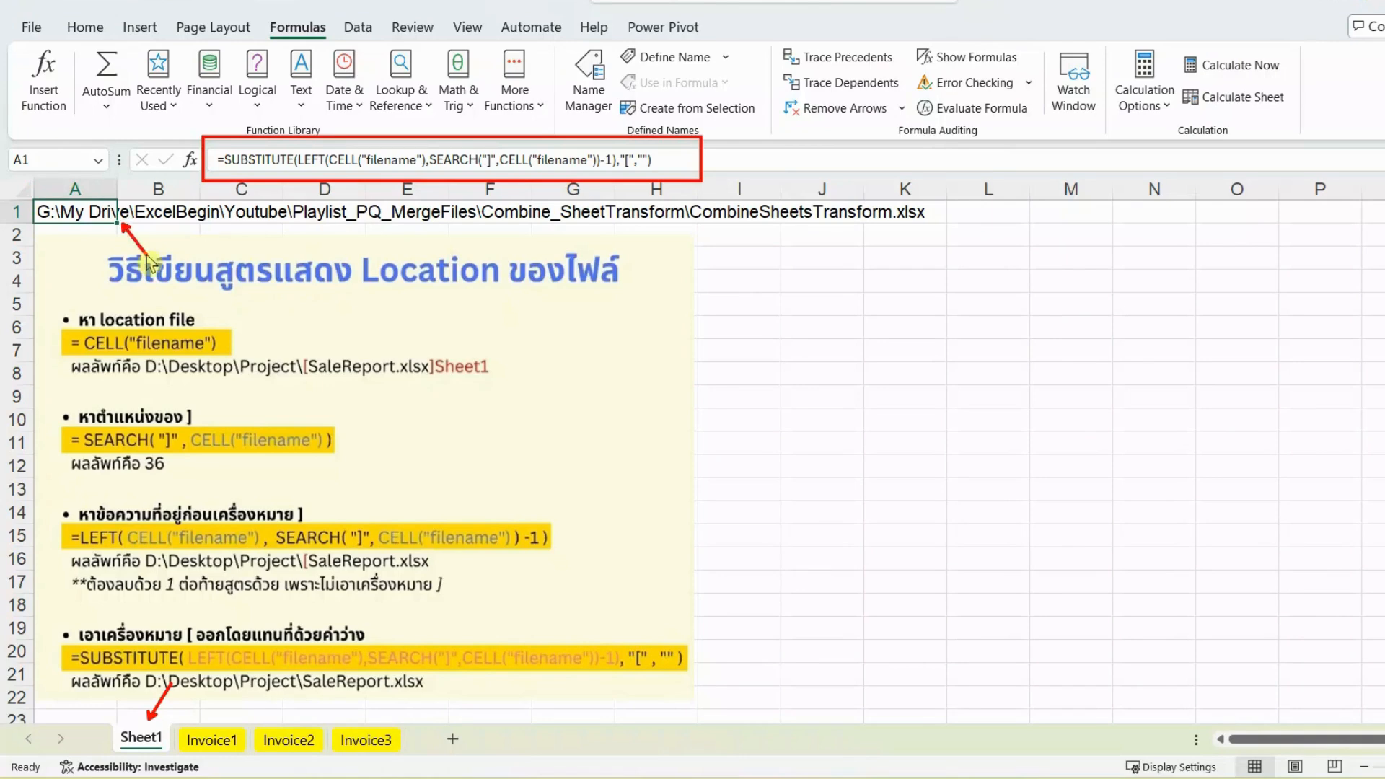
pyautogui.press('Escape')
pyautogui.click(47, 162)
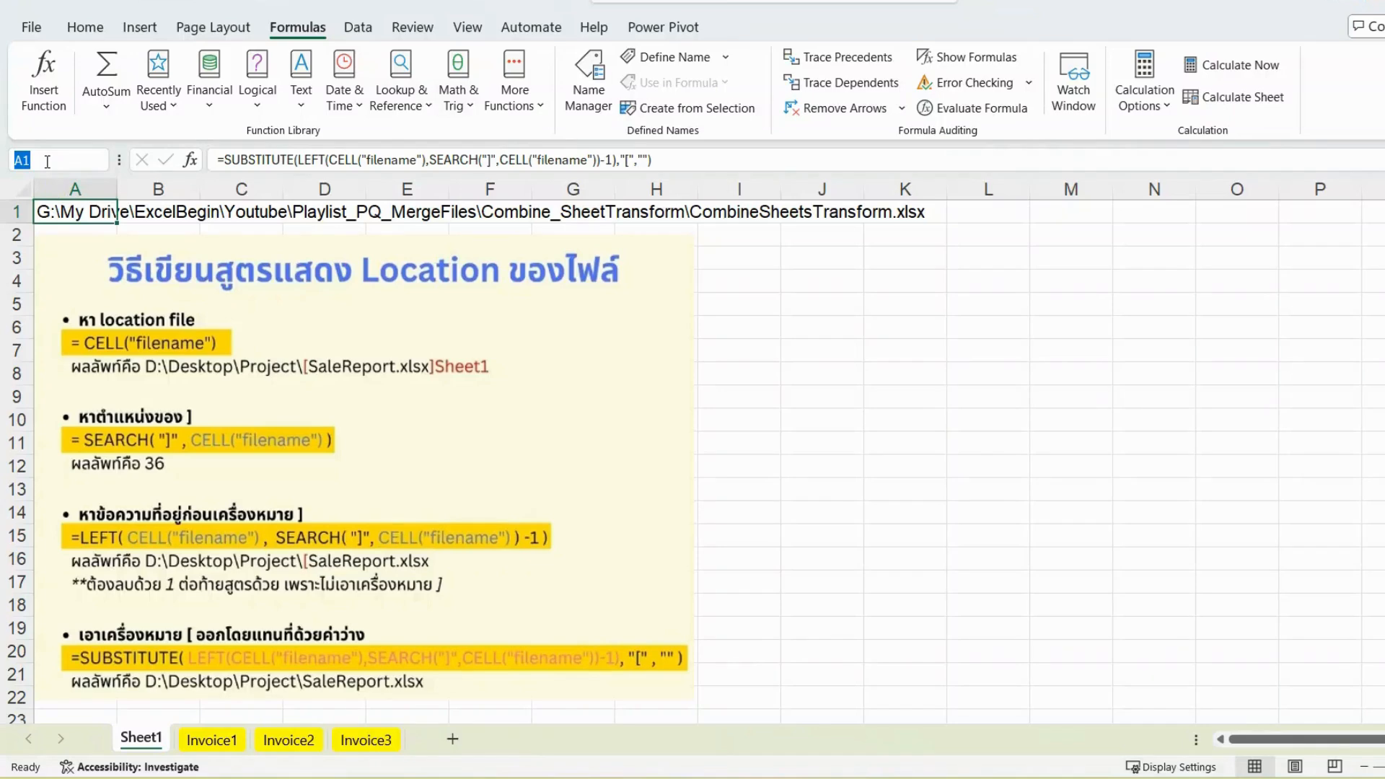
pyautogui.write('FilePath')
pyautogui.press('Return')
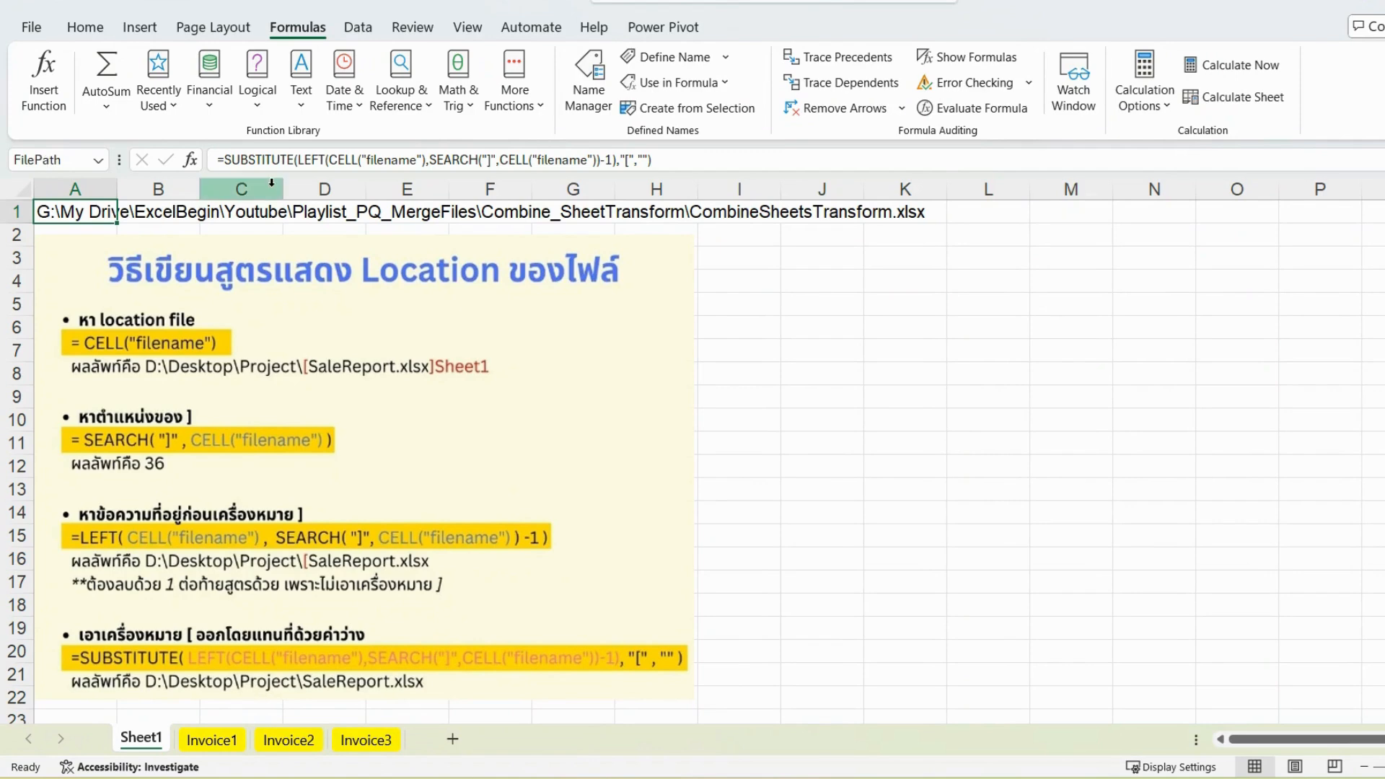
# Load the FilePath range into Power Query and drill down into its path value
pyautogui.click(359, 29)
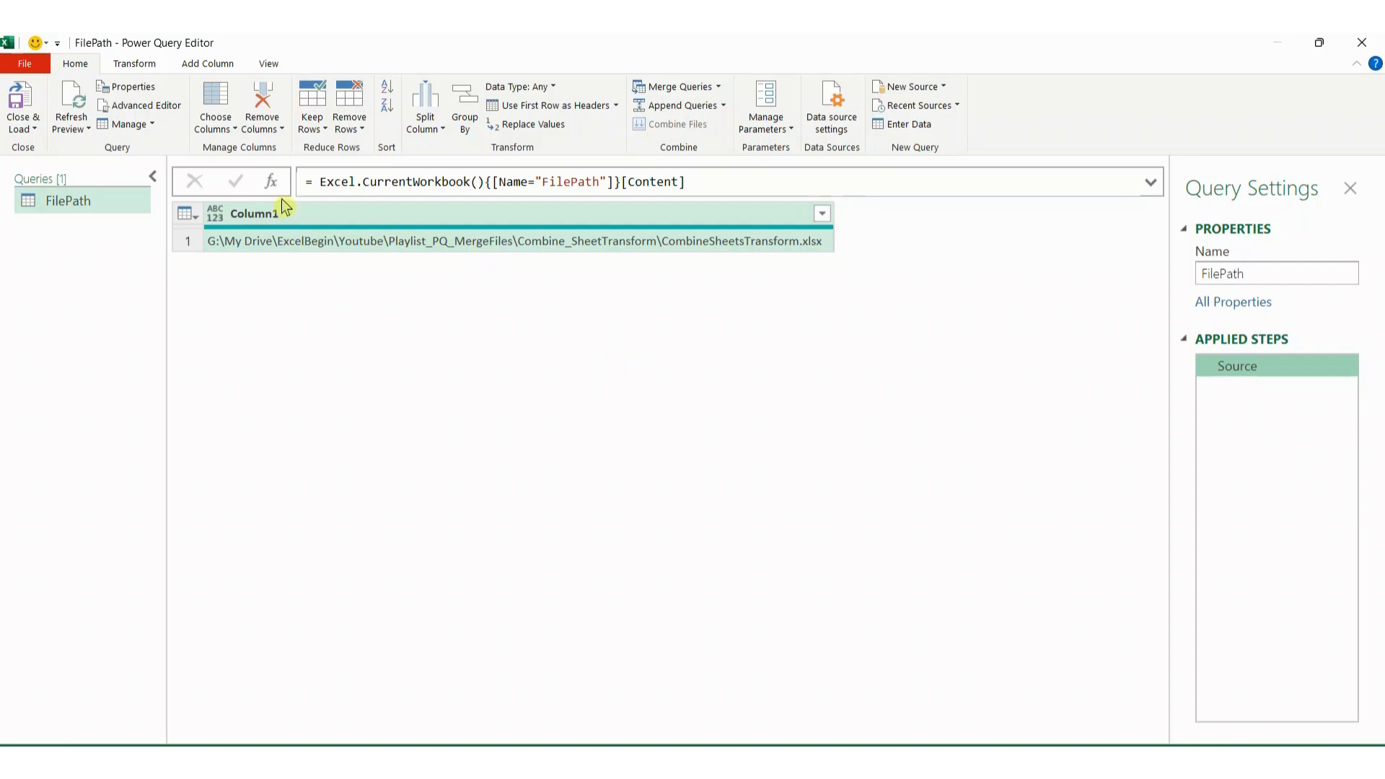
pyautogui.rightClick(378, 244)
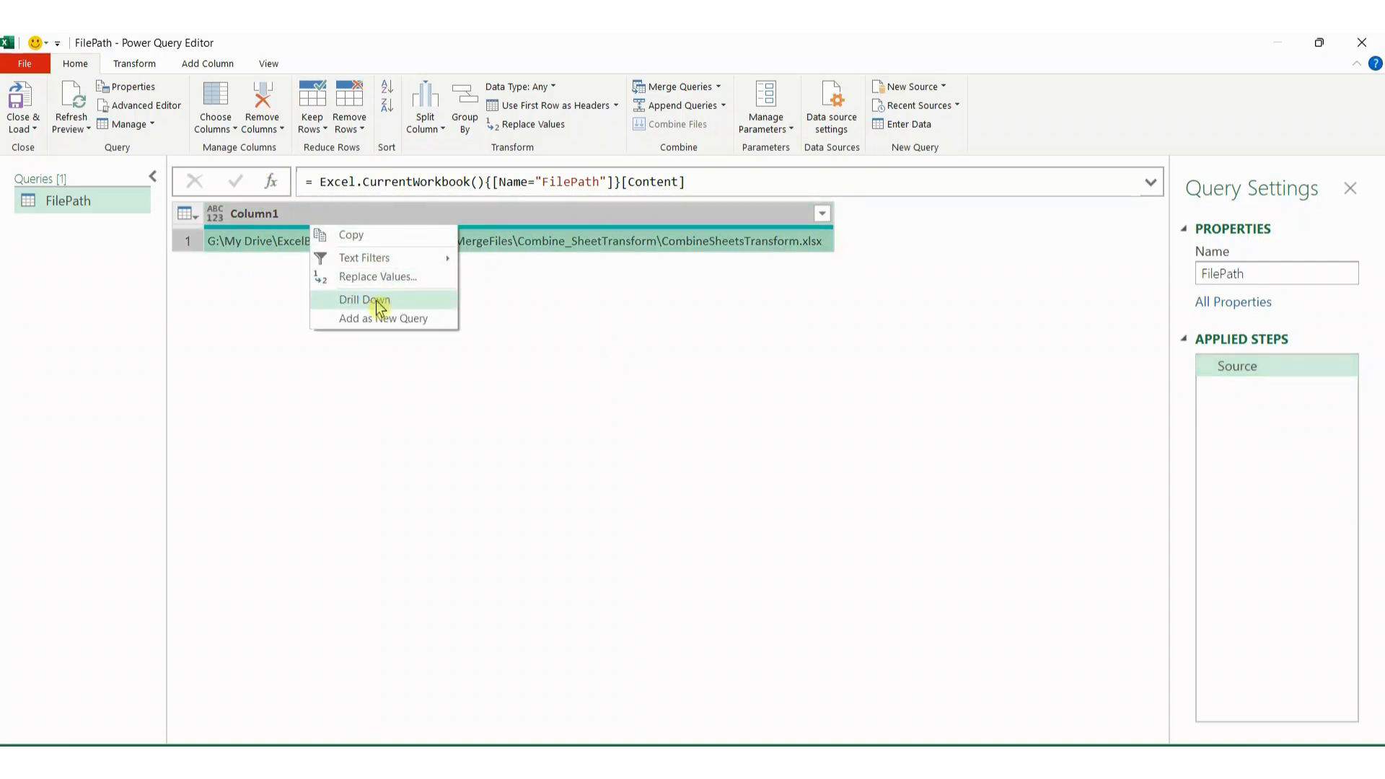
pyautogui.click(364, 300)
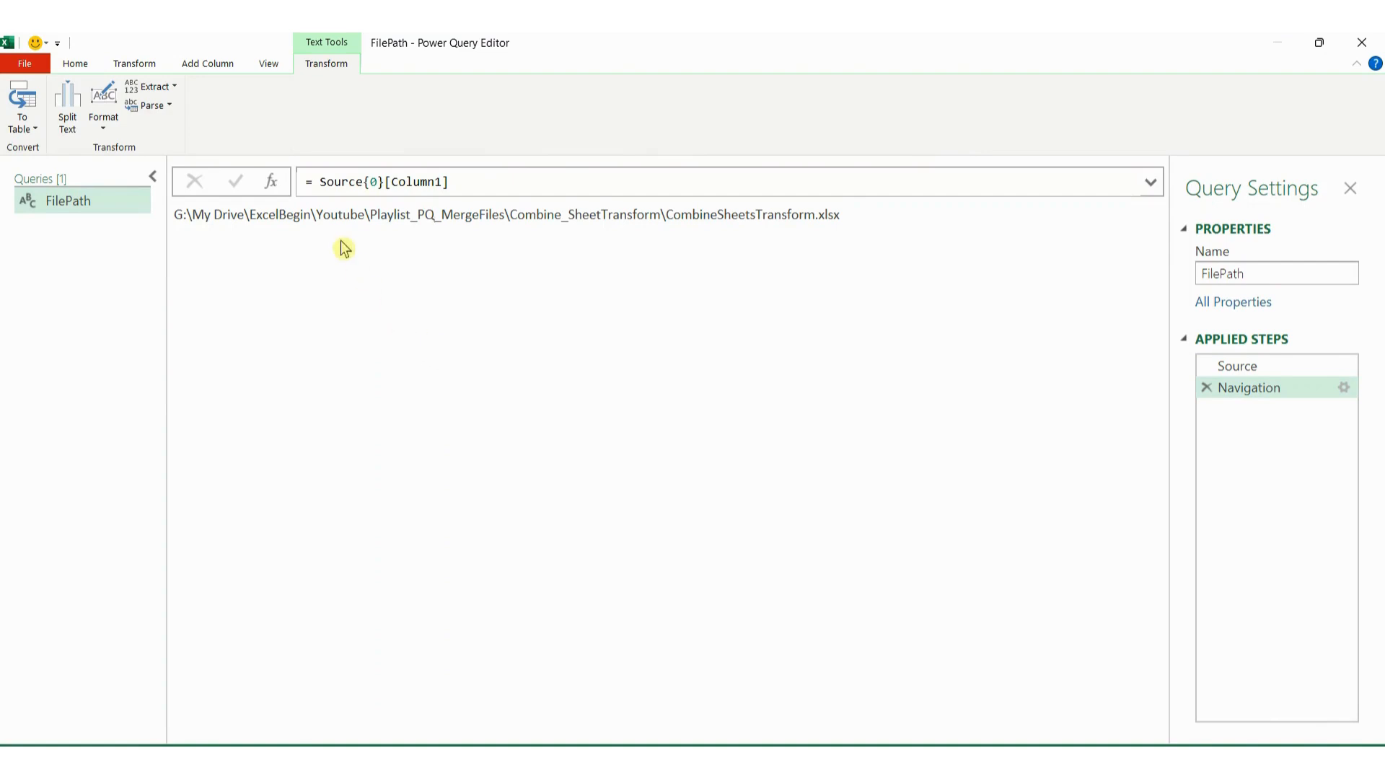
# Wrap the drilled-down path in File.Contents so the formula reads = File.Contents(Source{0}[Column1])
pyautogui.click(319, 181)
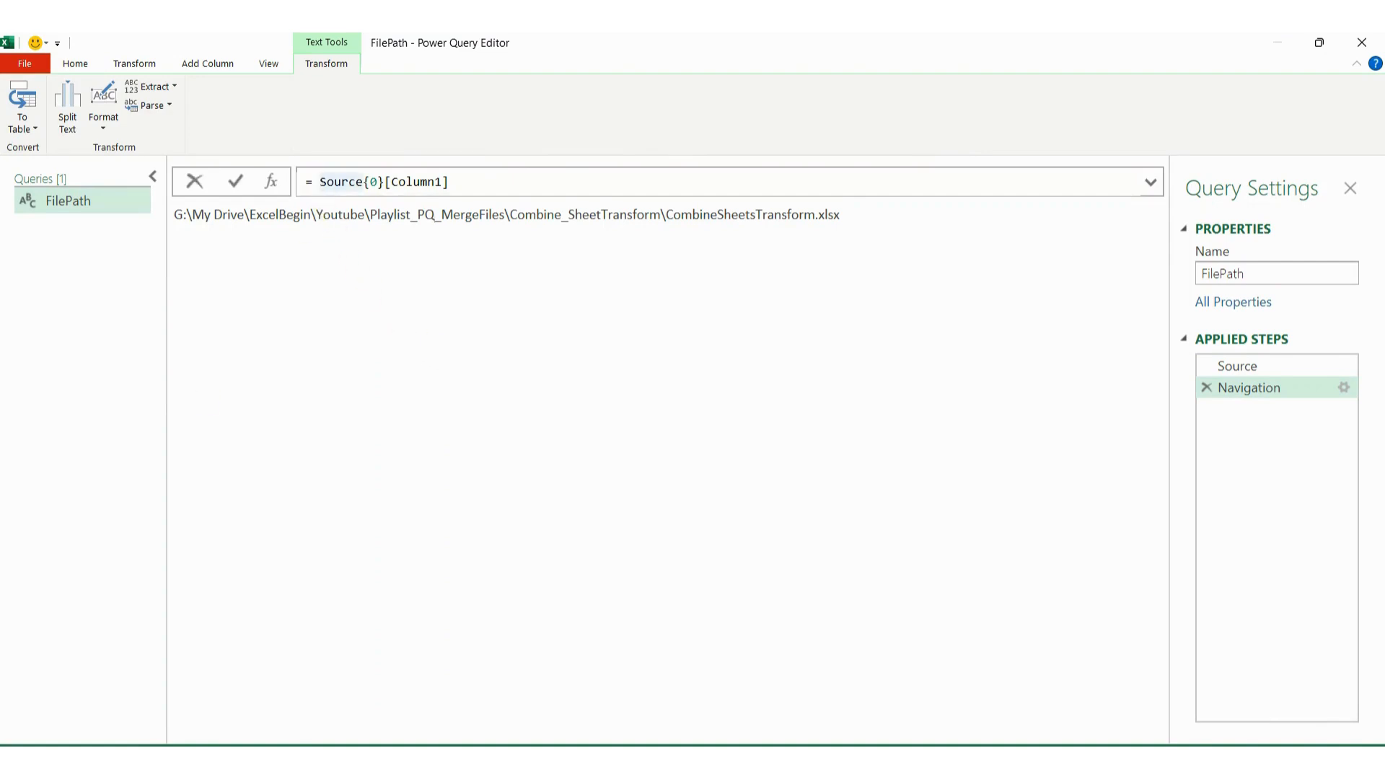
pyautogui.write('File')
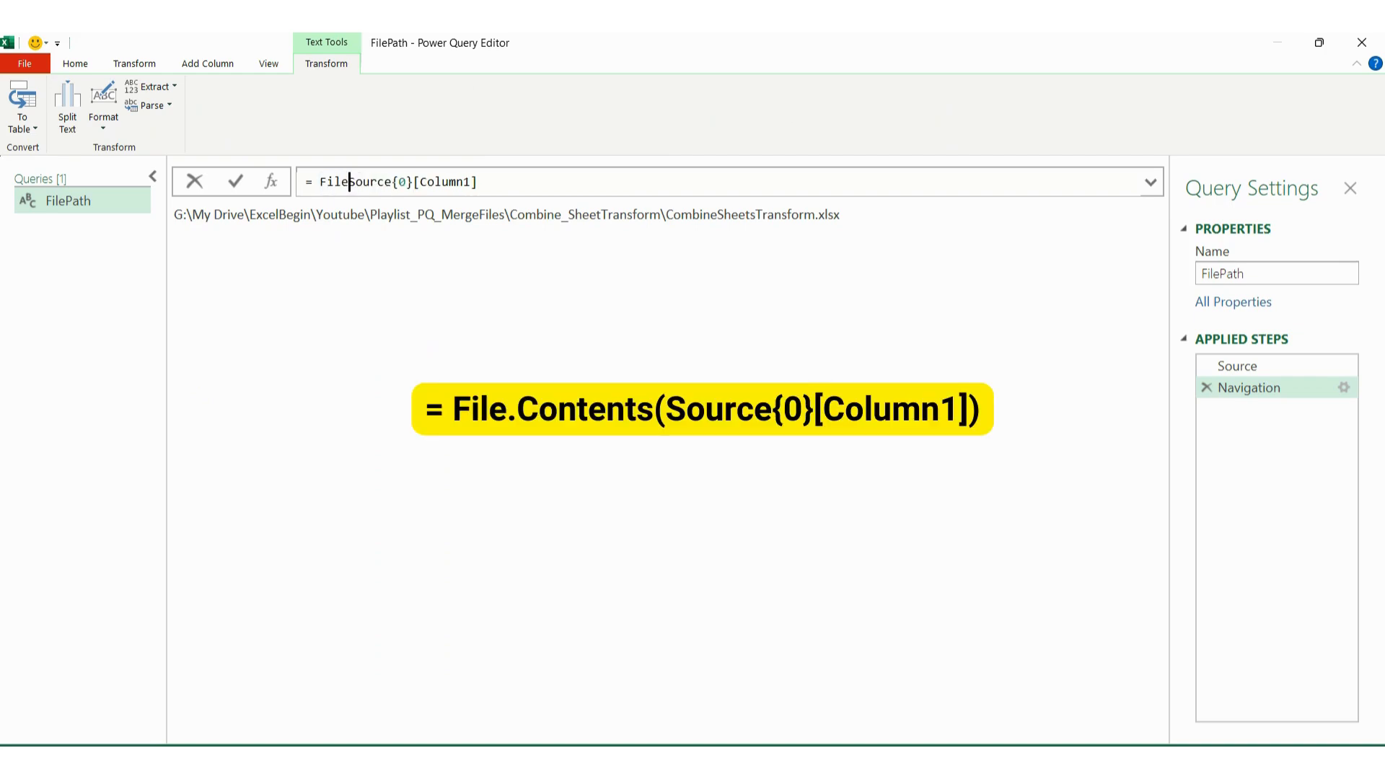
pyautogui.write('.Content')
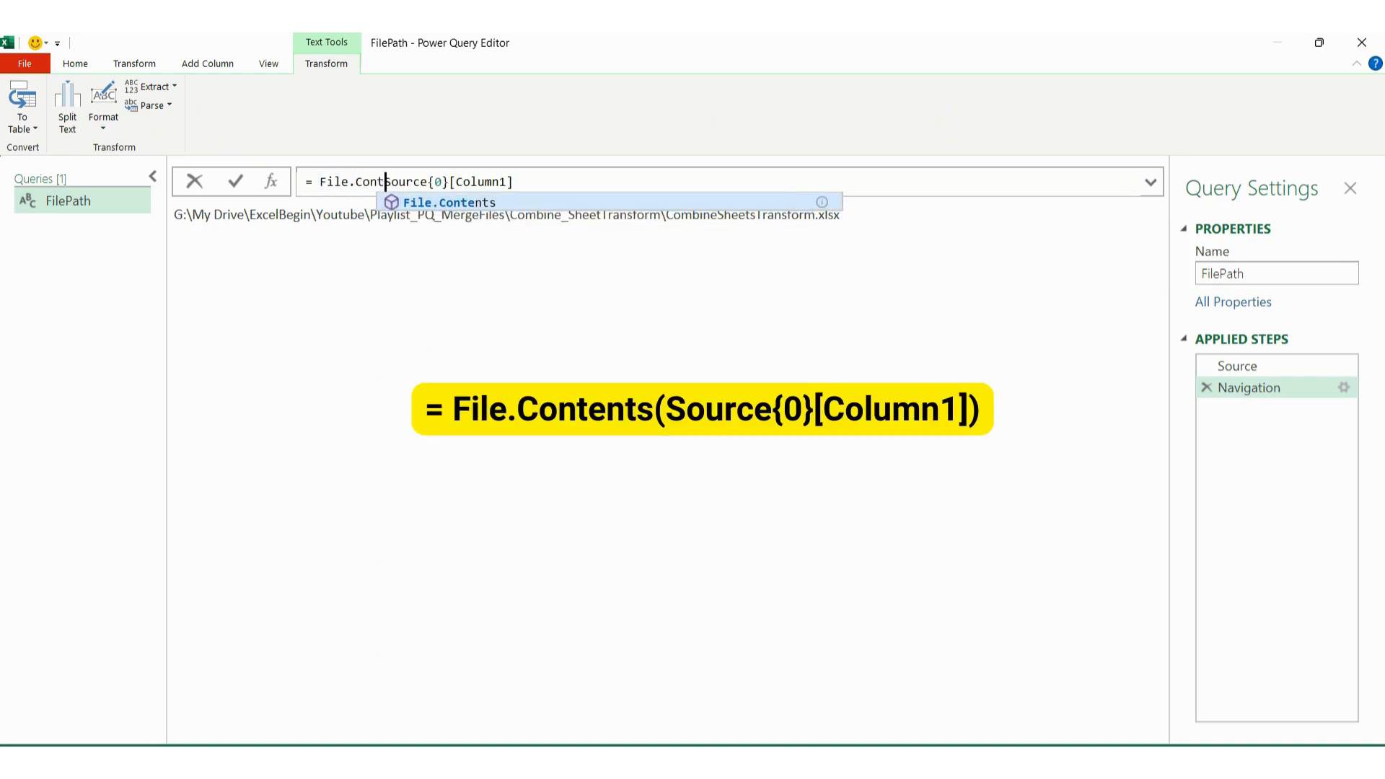
pyautogui.write('s(')
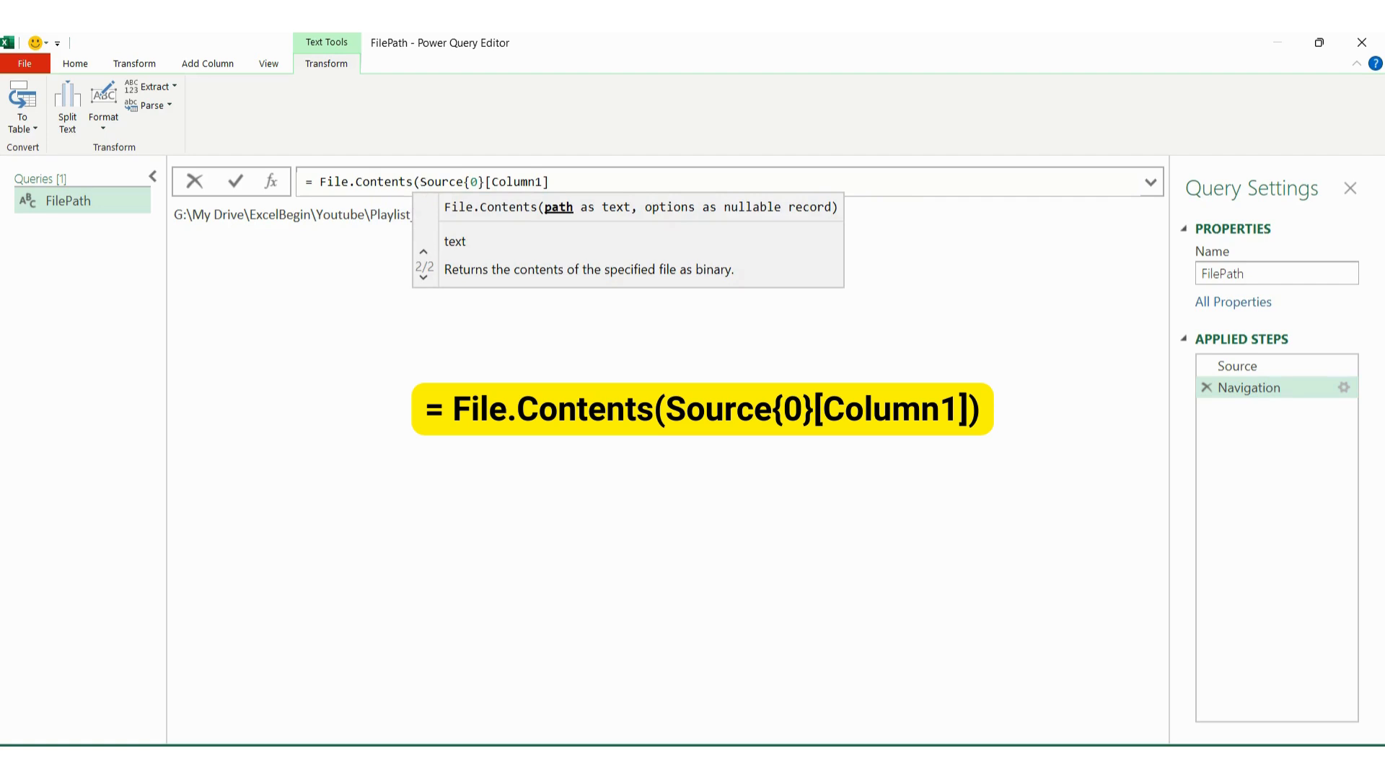
pyautogui.click(598, 181)
pyautogui.write(')')
pyautogui.press('Return')
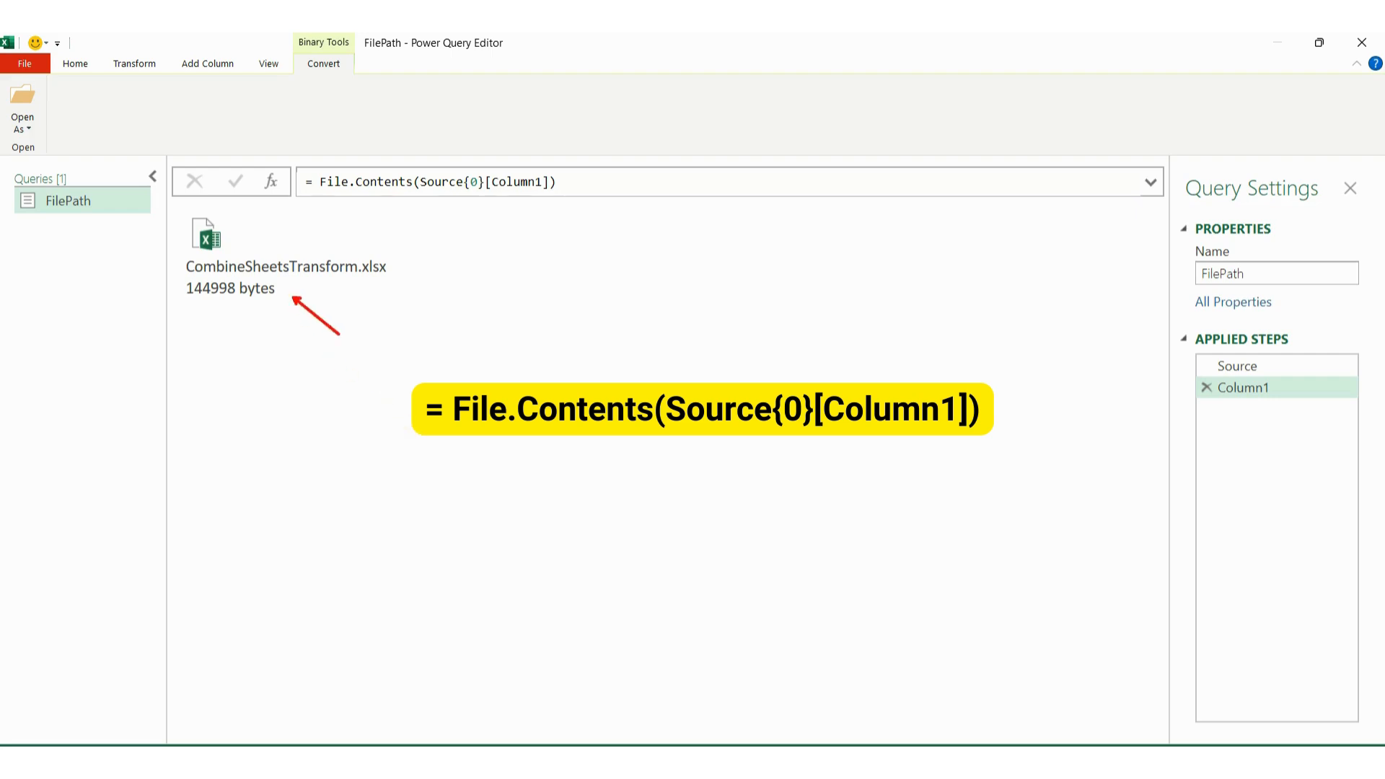
# Wrap the file contents in Excel.Workbook so the formula reads = Excel.Workbook(File.Contents(Source{0}[Column1]))
pyautogui.click(321, 181)
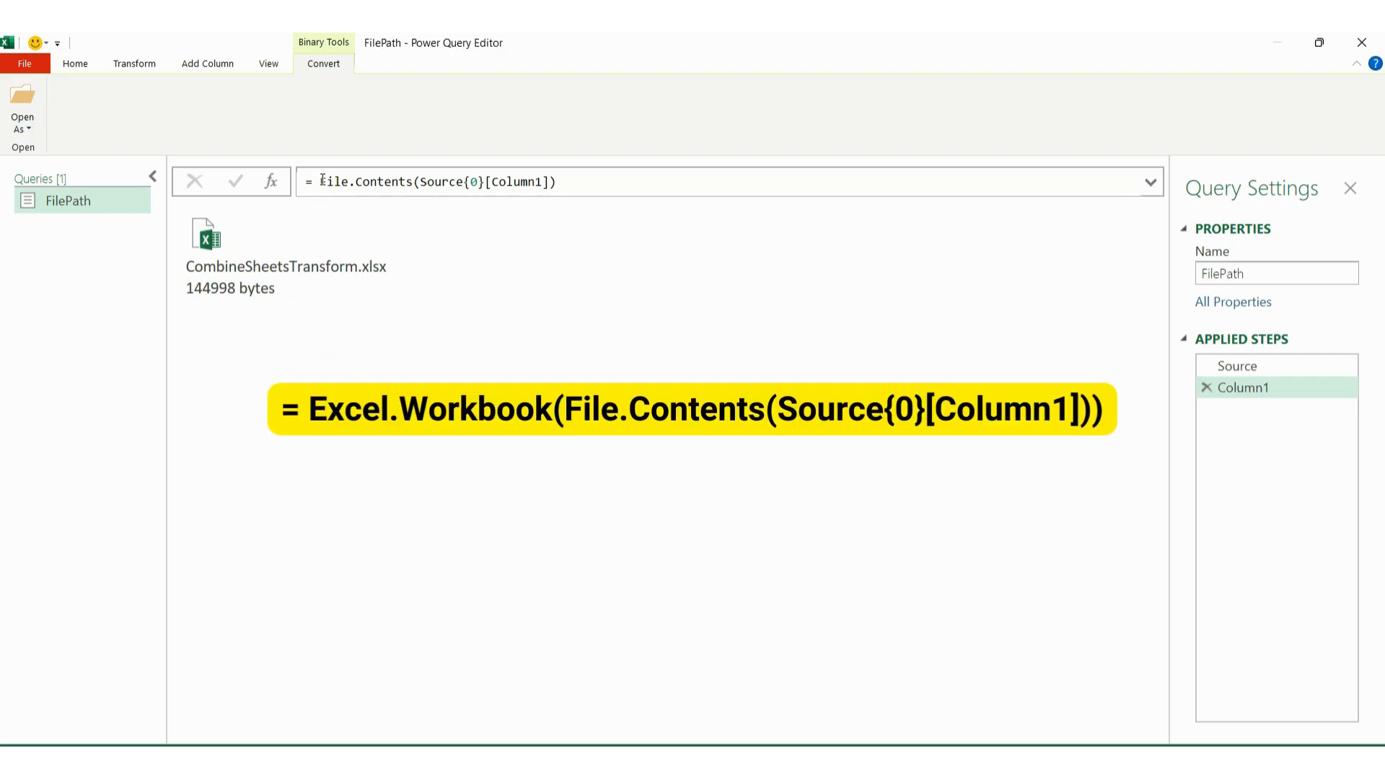
pyautogui.write('Excel.')
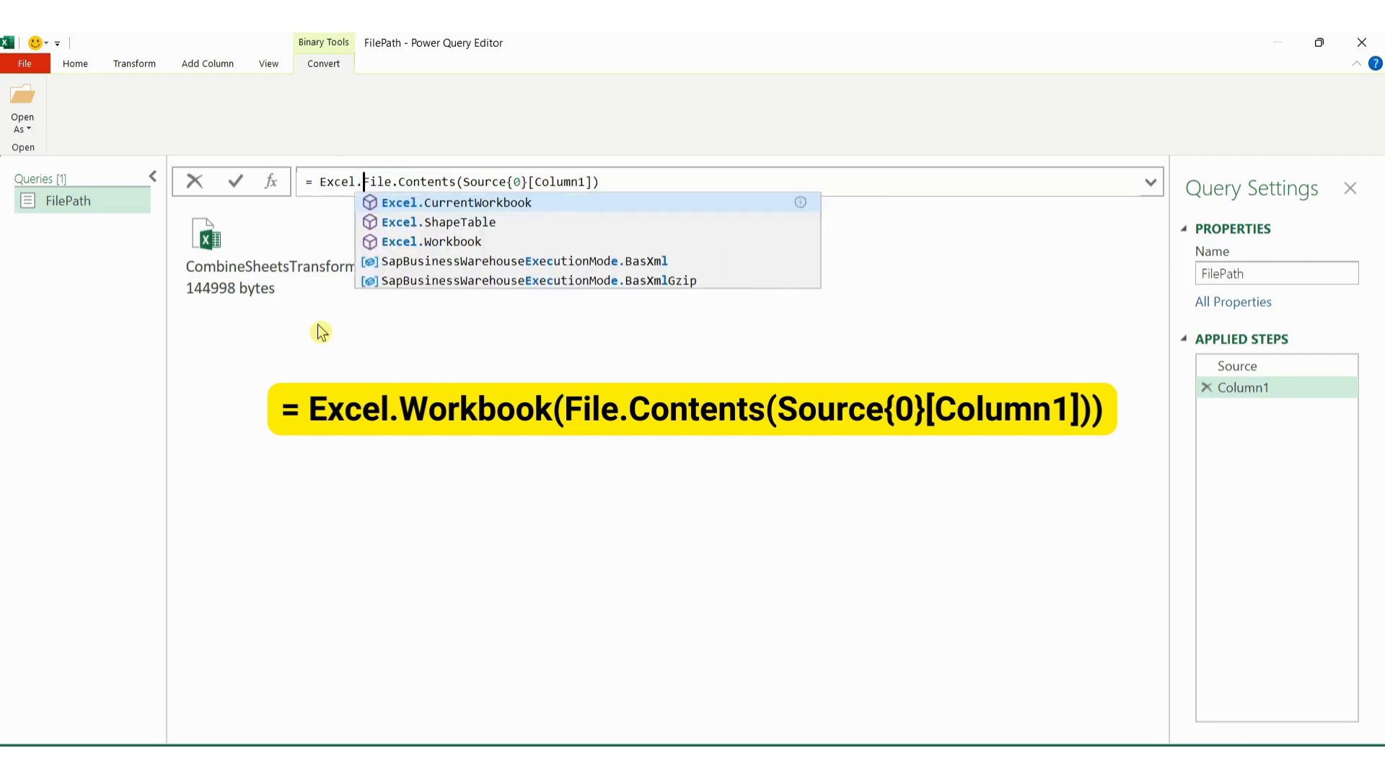
pyautogui.write('Work')
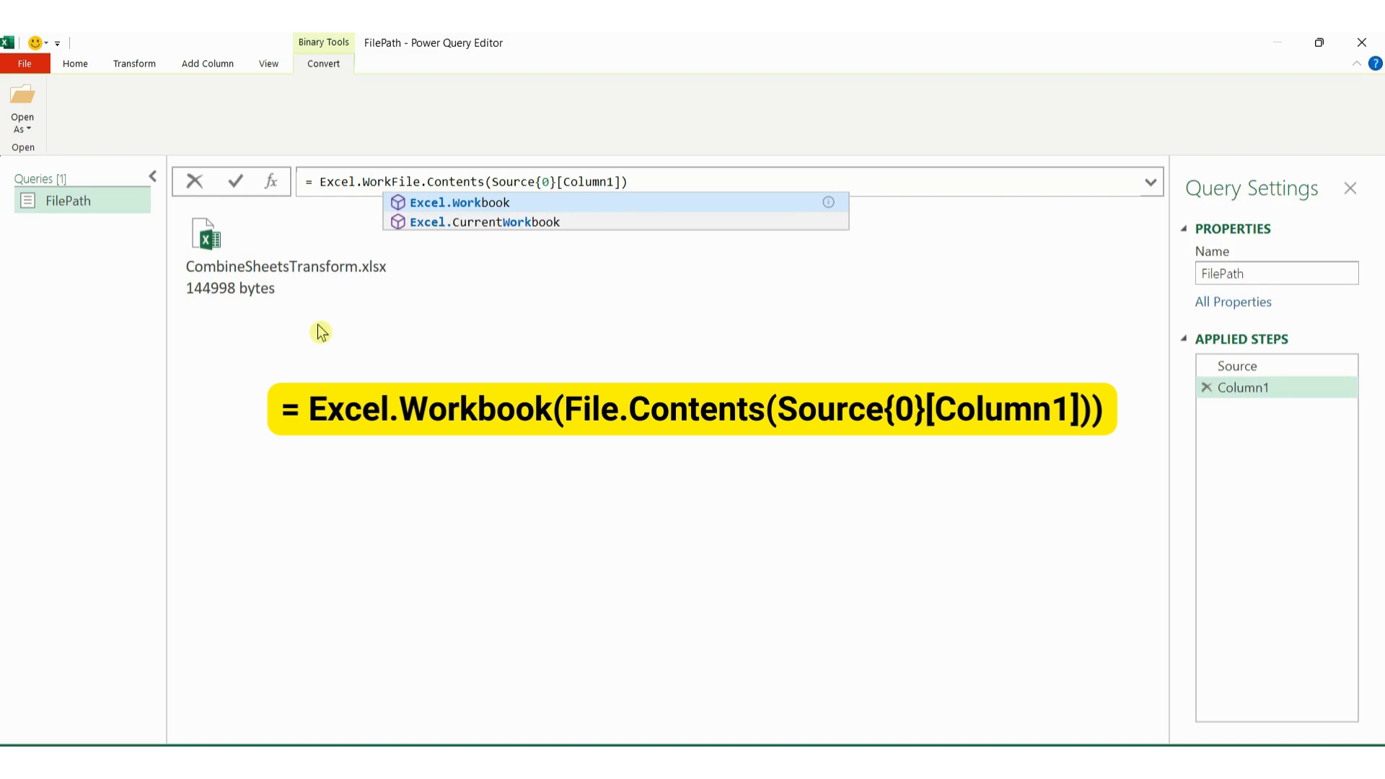
pyautogui.write('book(')
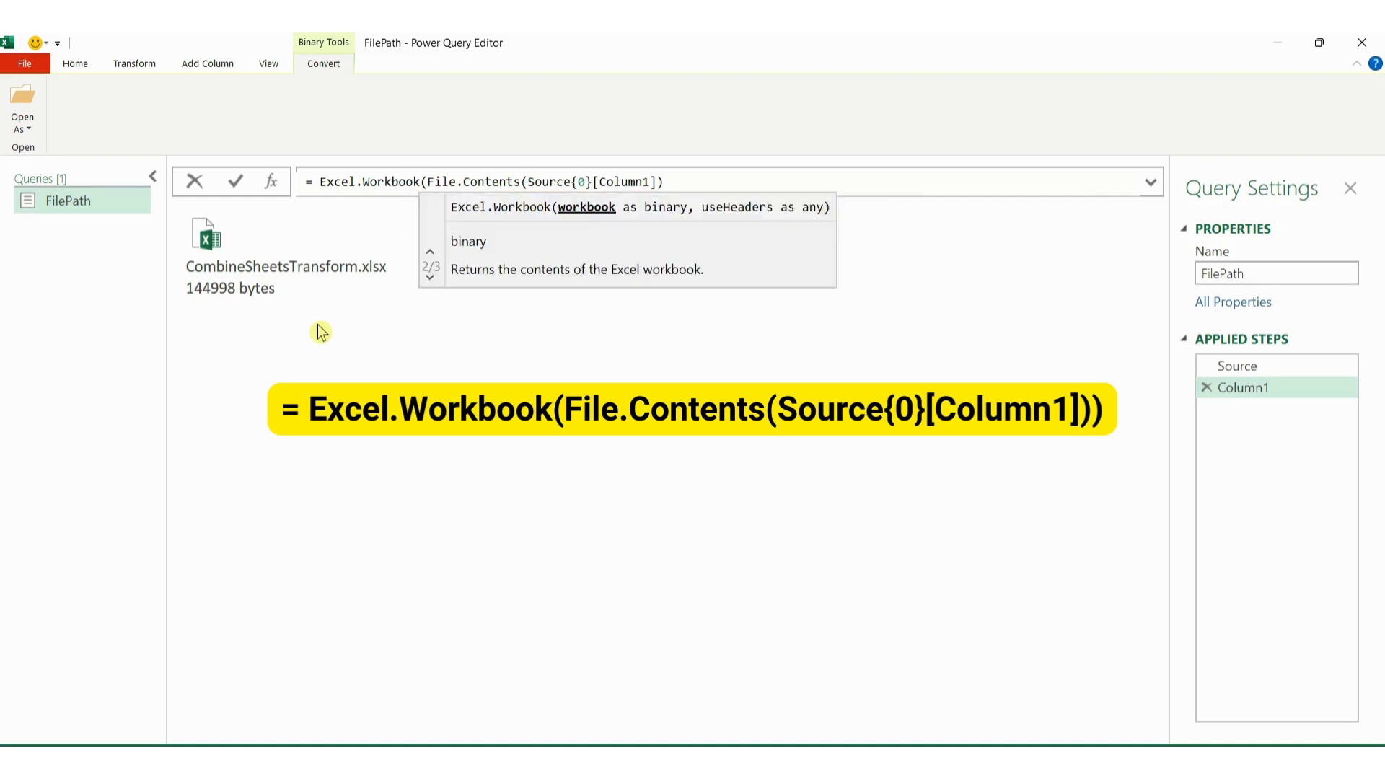
pyautogui.click(694, 176)
pyautogui.write(')')
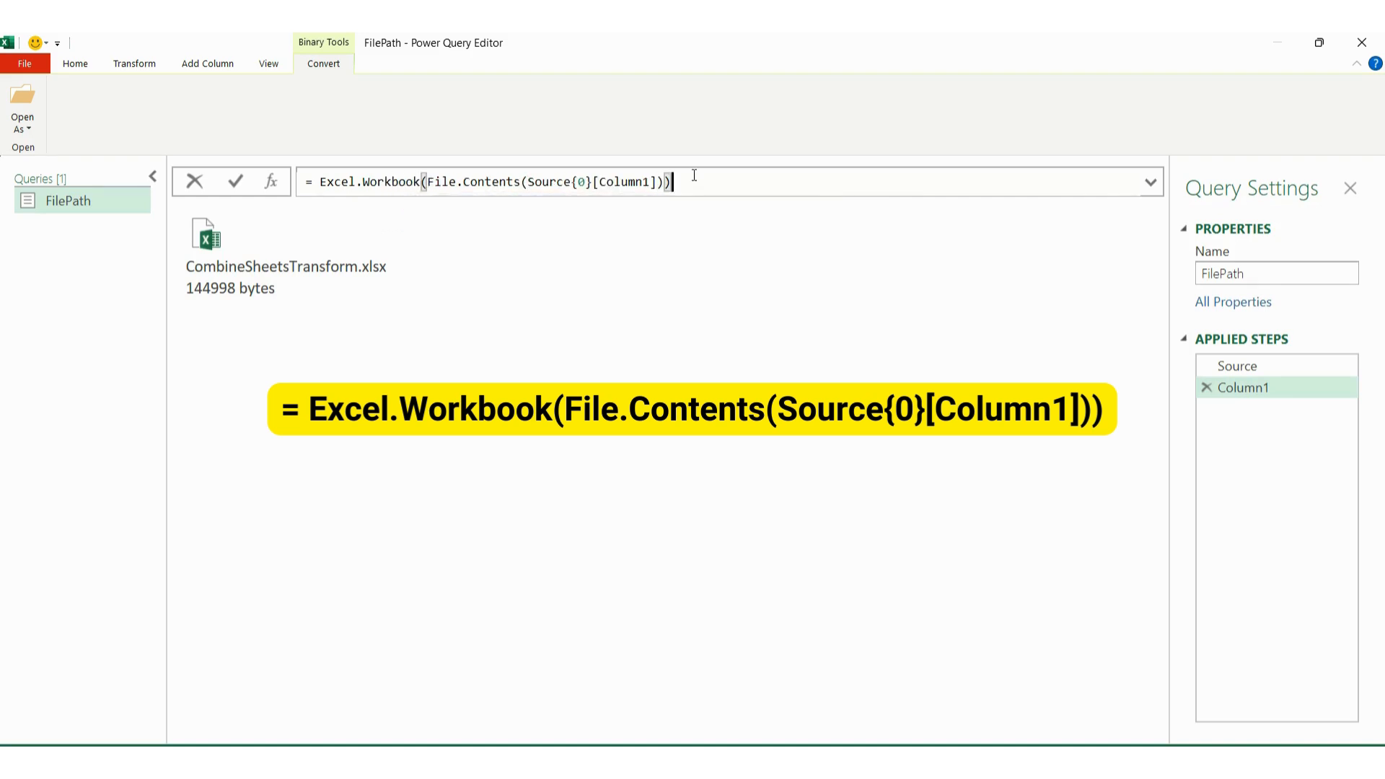
pyautogui.press('Return')
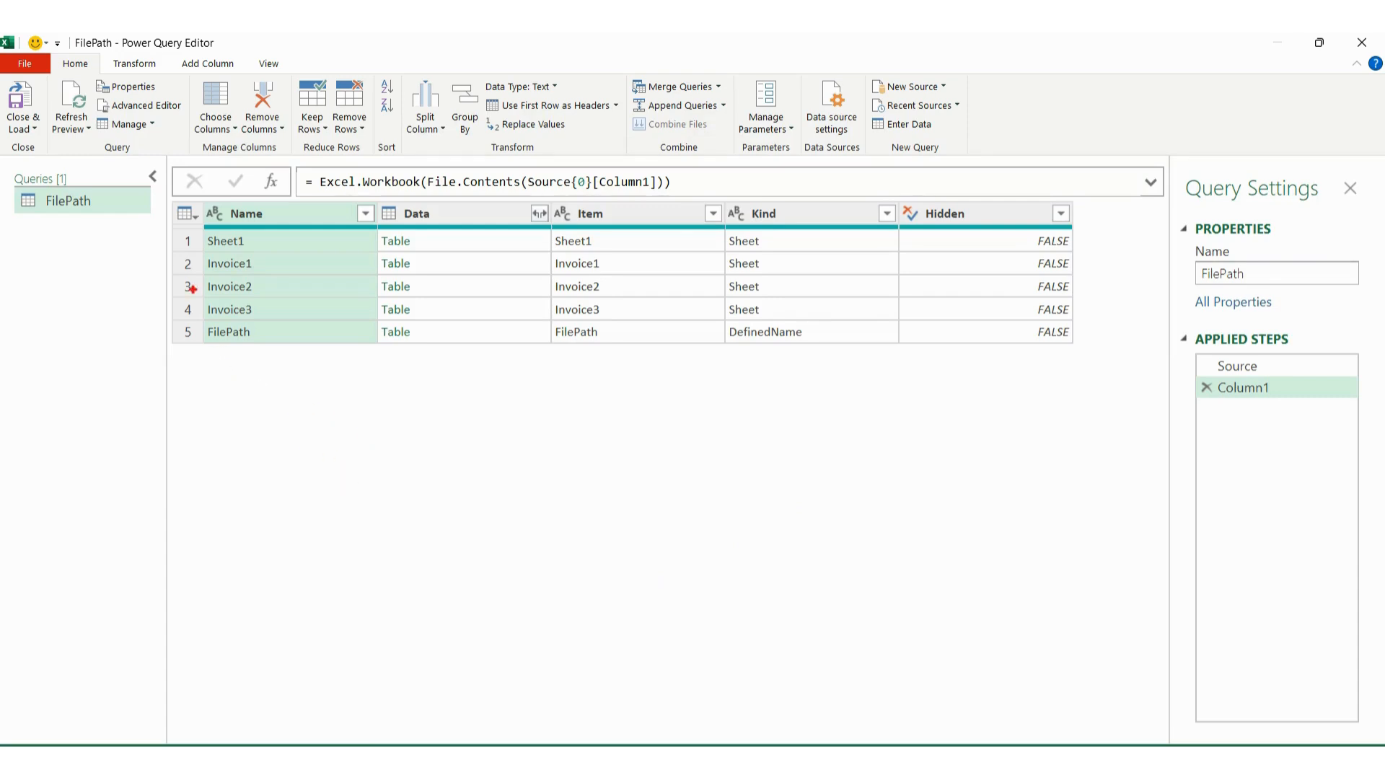
# Examine the list of workbook objects and preview the contents of the table in the Invoice1 row
pyautogui.moveTo(169, 251)
pyautogui.mouseDown()
pyautogui.moveTo(219, 303)
pyautogui.moveTo(375, 324)
pyautogui.mouseUp()
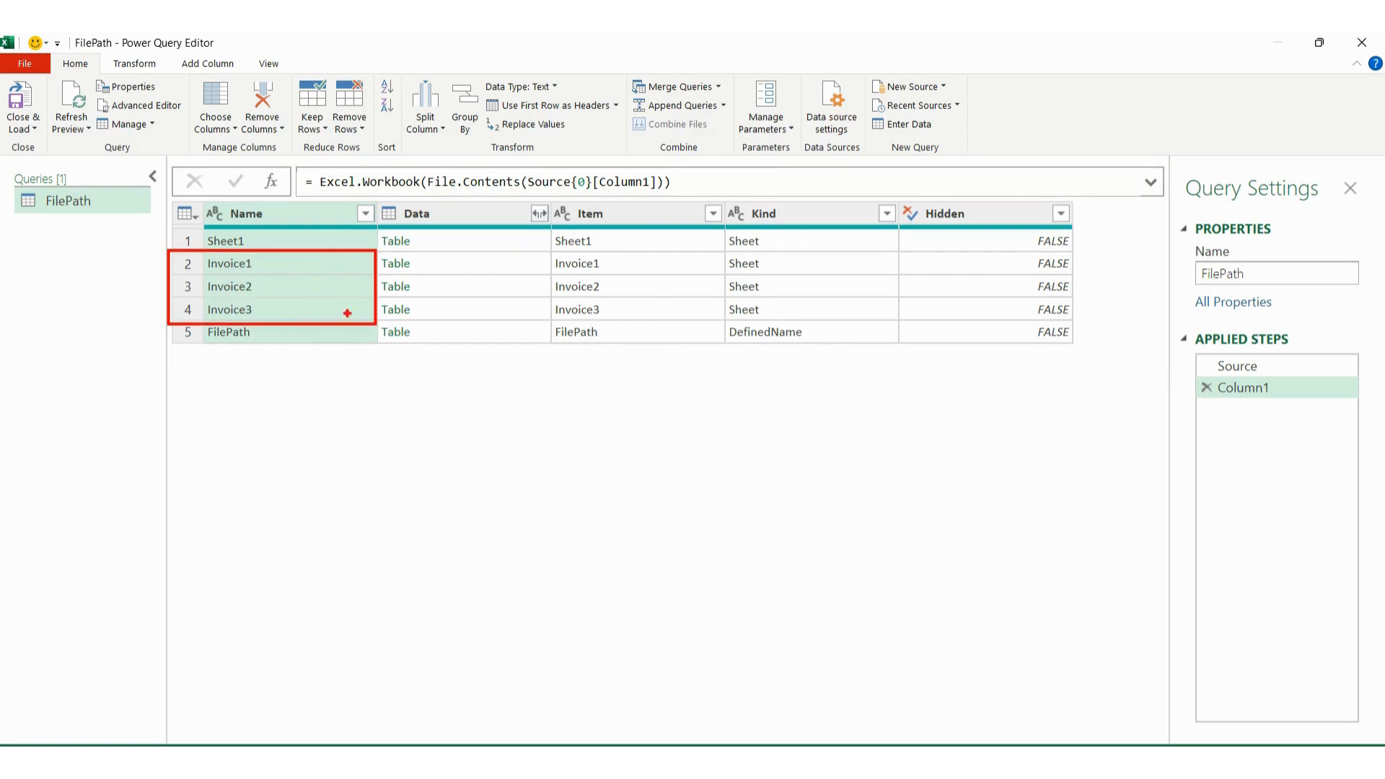
pyautogui.press('Escape')
pyautogui.hotkey('ctrl', '2')
pyautogui.moveTo(170, 225)
pyautogui.mouseDown()
pyautogui.moveTo(260, 249)
pyautogui.moveTo(449, 254)
pyautogui.mouseUp()
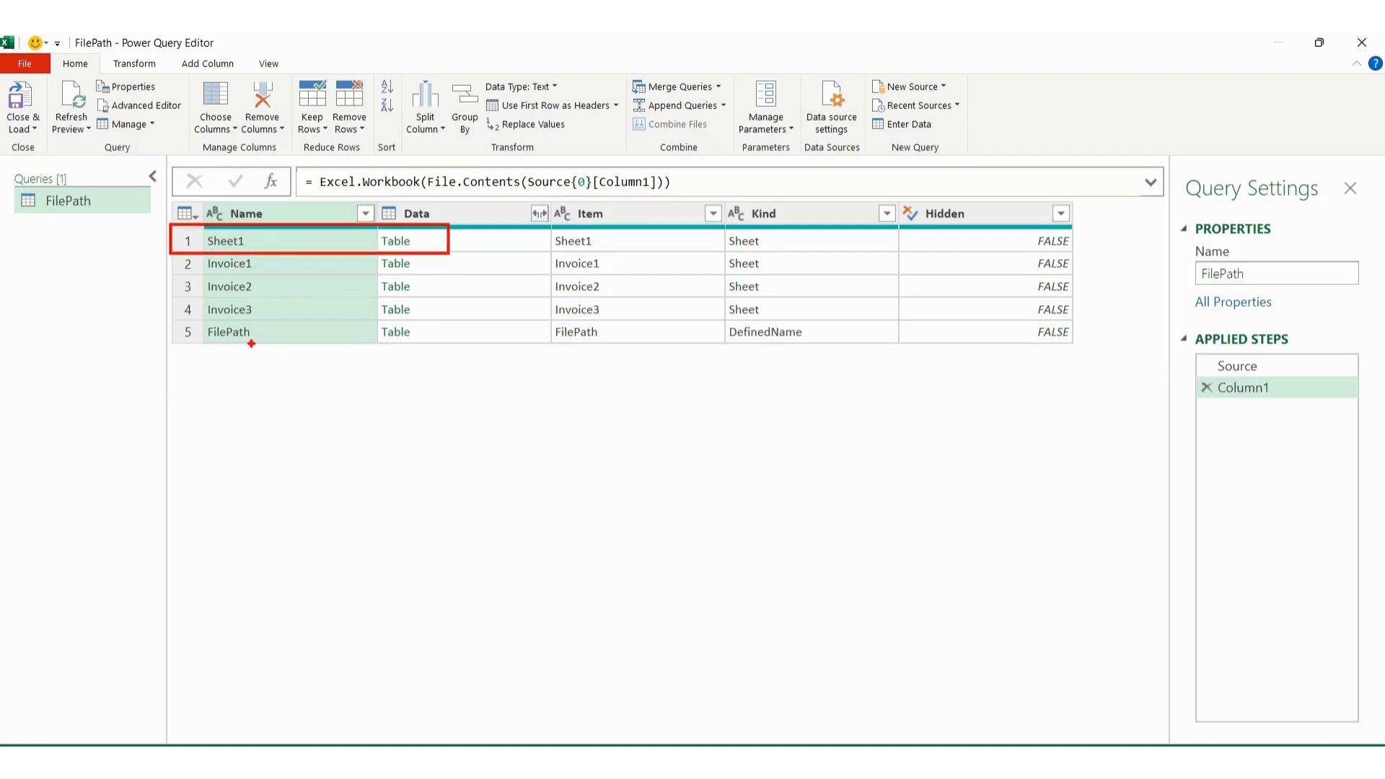
pyautogui.moveTo(262, 337); pyautogui.dragTo(297, 366)
pyautogui.press('Escape')
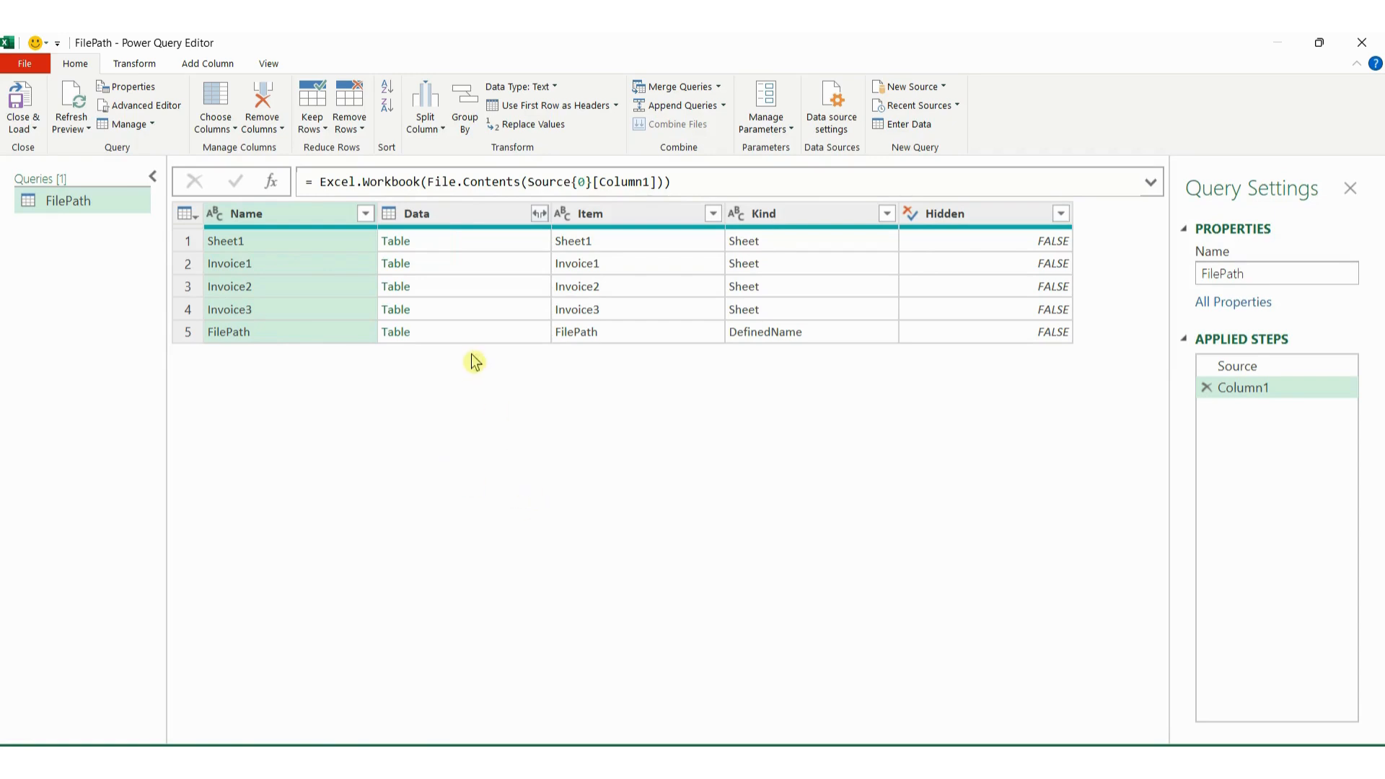
pyautogui.click(453, 266)
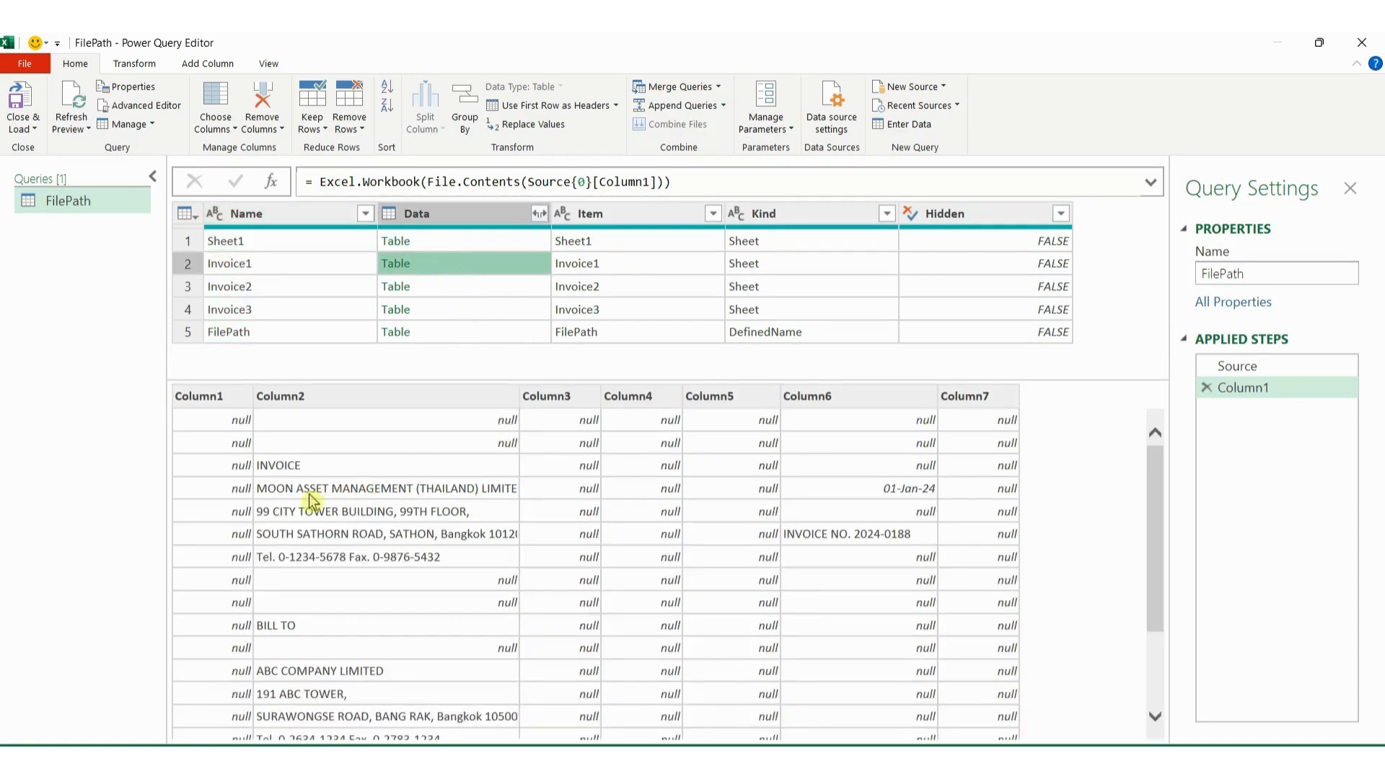
pyautogui.moveTo(168, 373)
pyautogui.mouseDown()
pyautogui.moveTo(842, 489)
pyautogui.moveTo(1031, 432)
pyautogui.moveTo(1023, 412)
pyautogui.mouseUp()
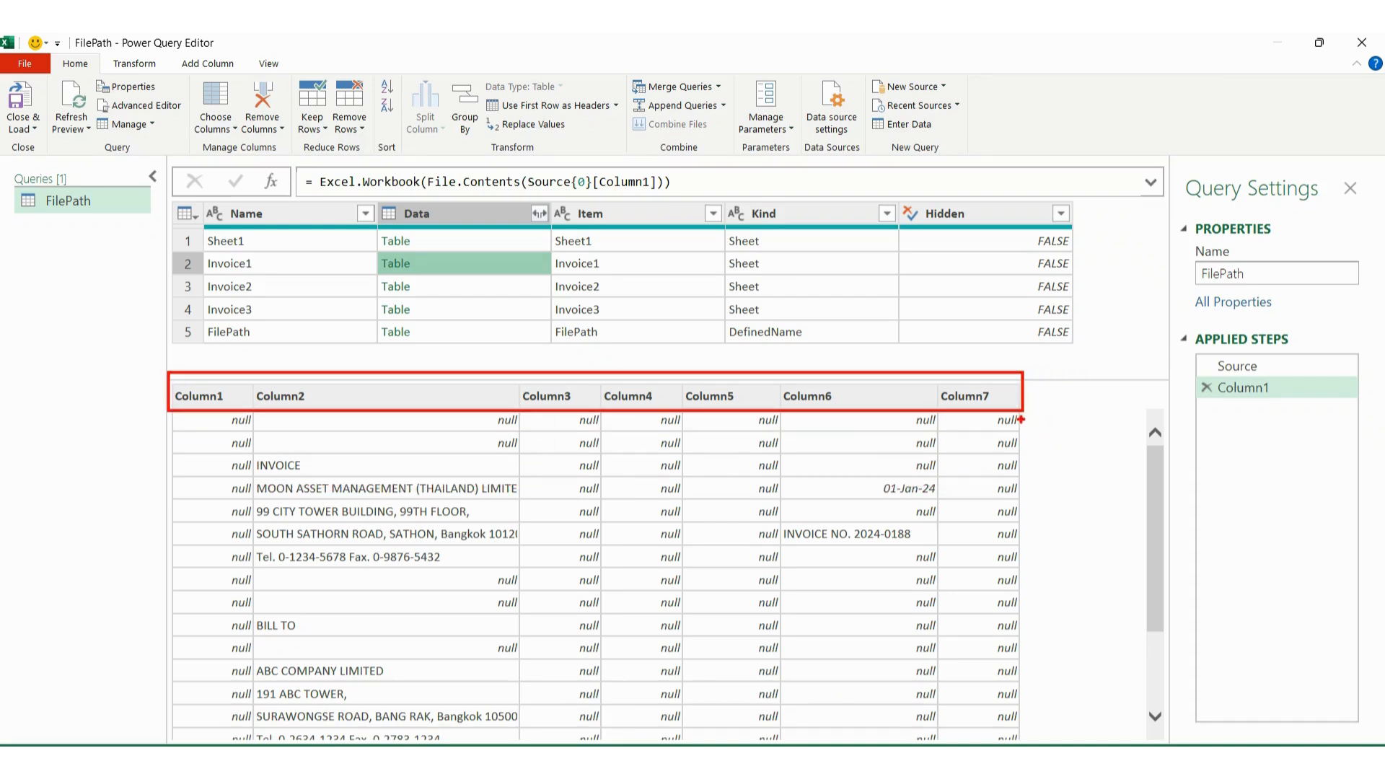
pyautogui.press('Escape')
pyautogui.scroll(-2, 469, 537)
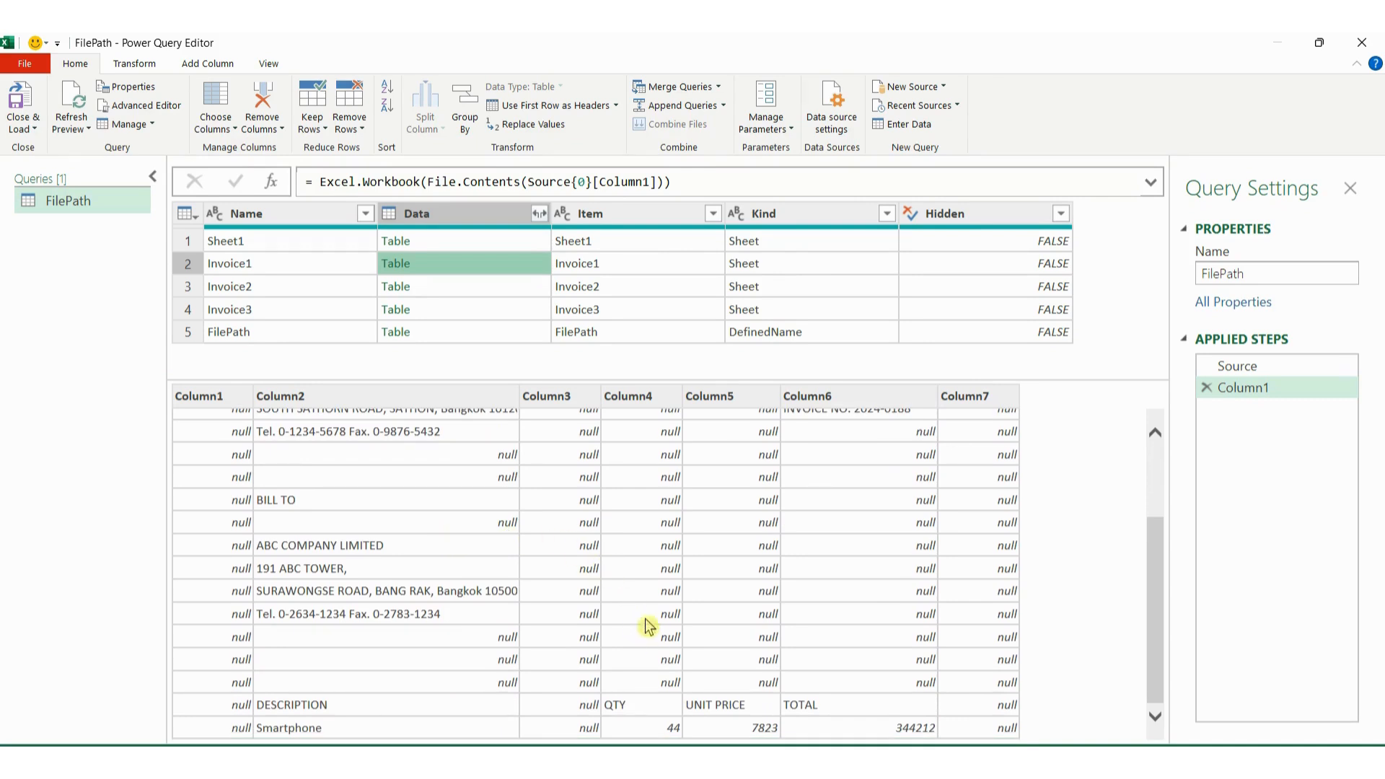
pyautogui.scroll(2, 647, 626)
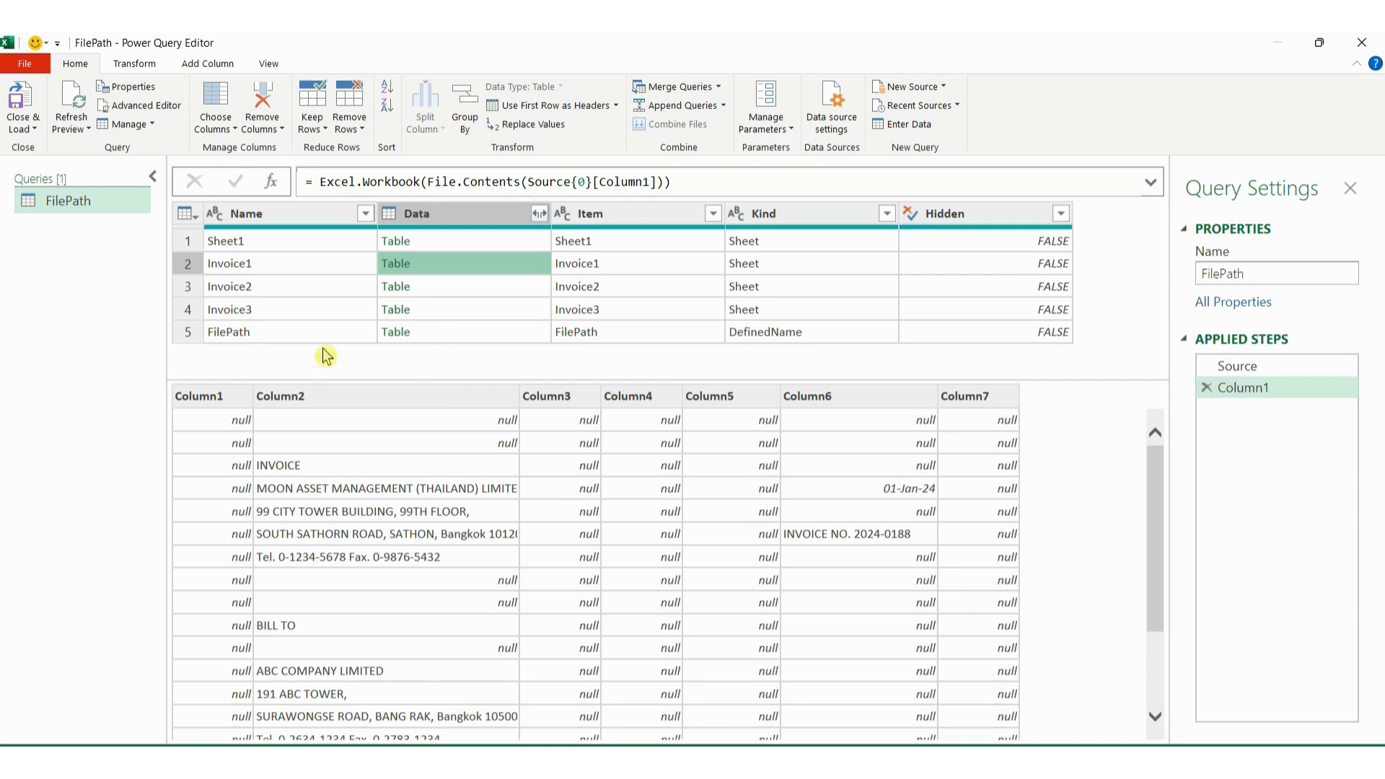
# Add the Invoice1 row's table as a new query and rename that query Transform
pyautogui.rightClick(400, 267)
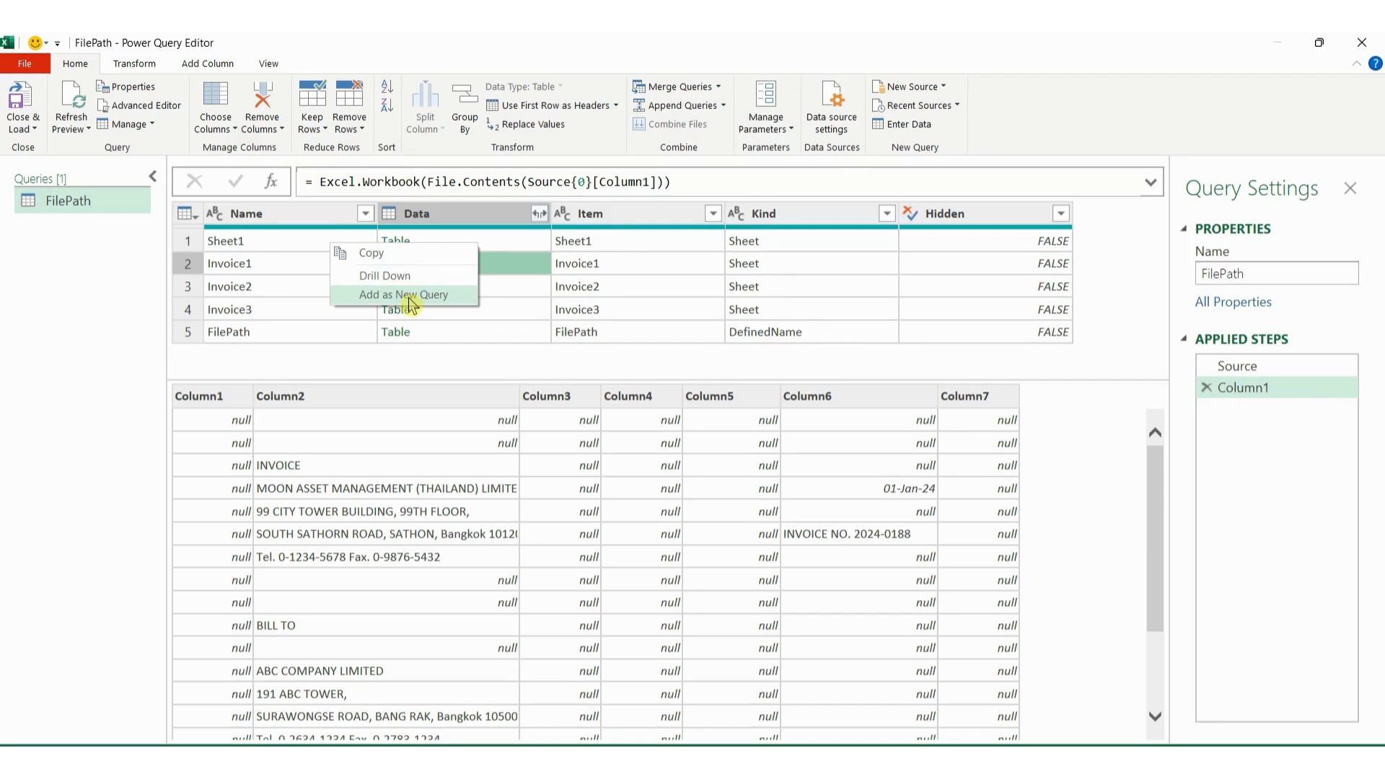
pyautogui.click(409, 295)
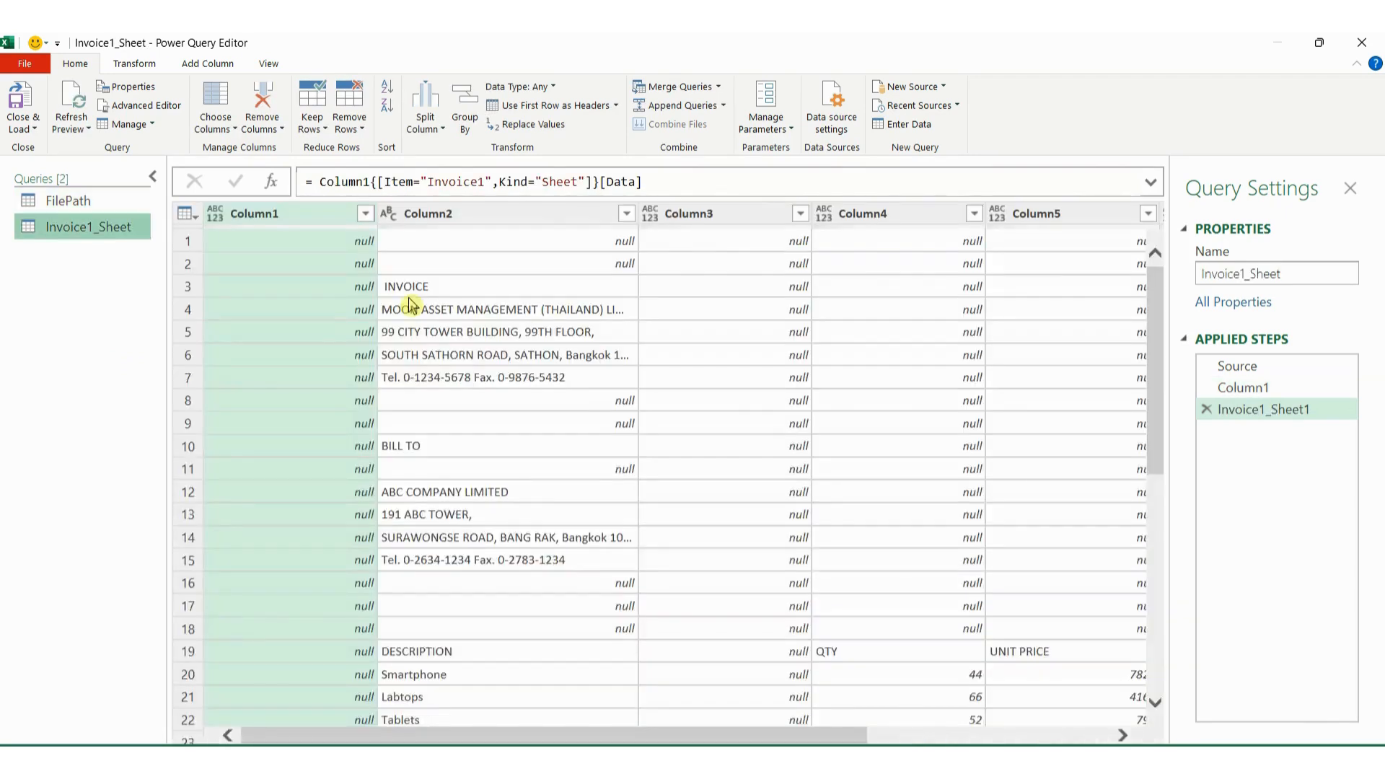
pyautogui.moveTo(1286, 274); pyautogui.dragTo(1201, 275)
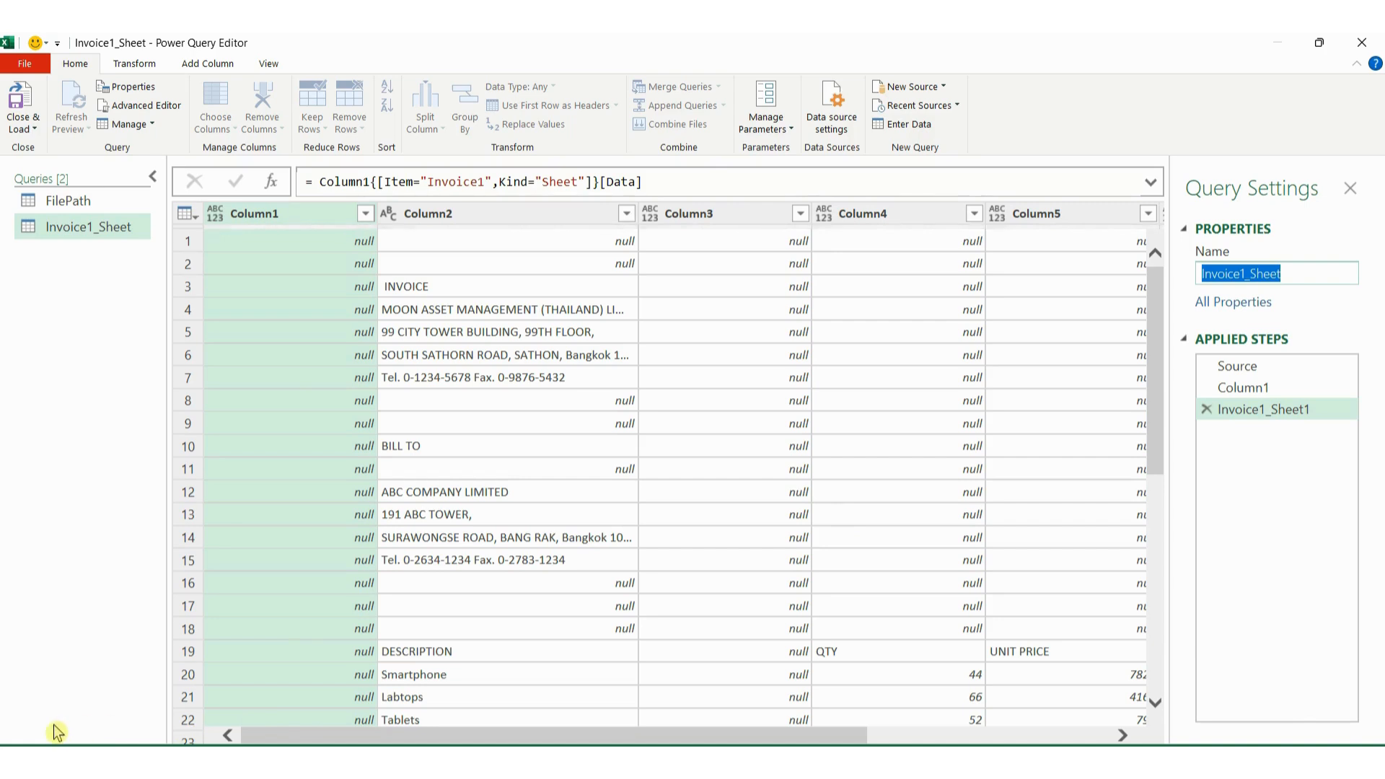
pyautogui.write('Transform')
pyautogui.press('Return')
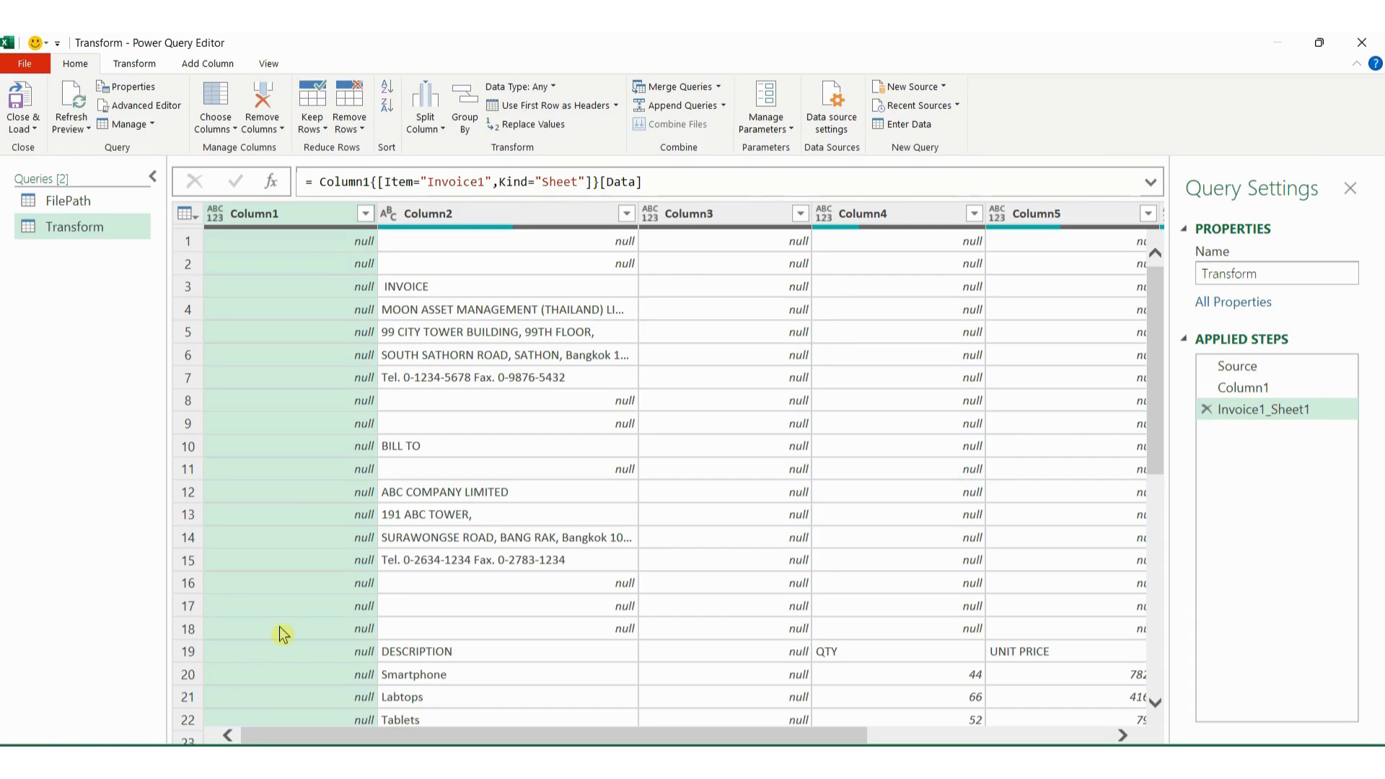
pyautogui.scroll(-5, 770, 481)
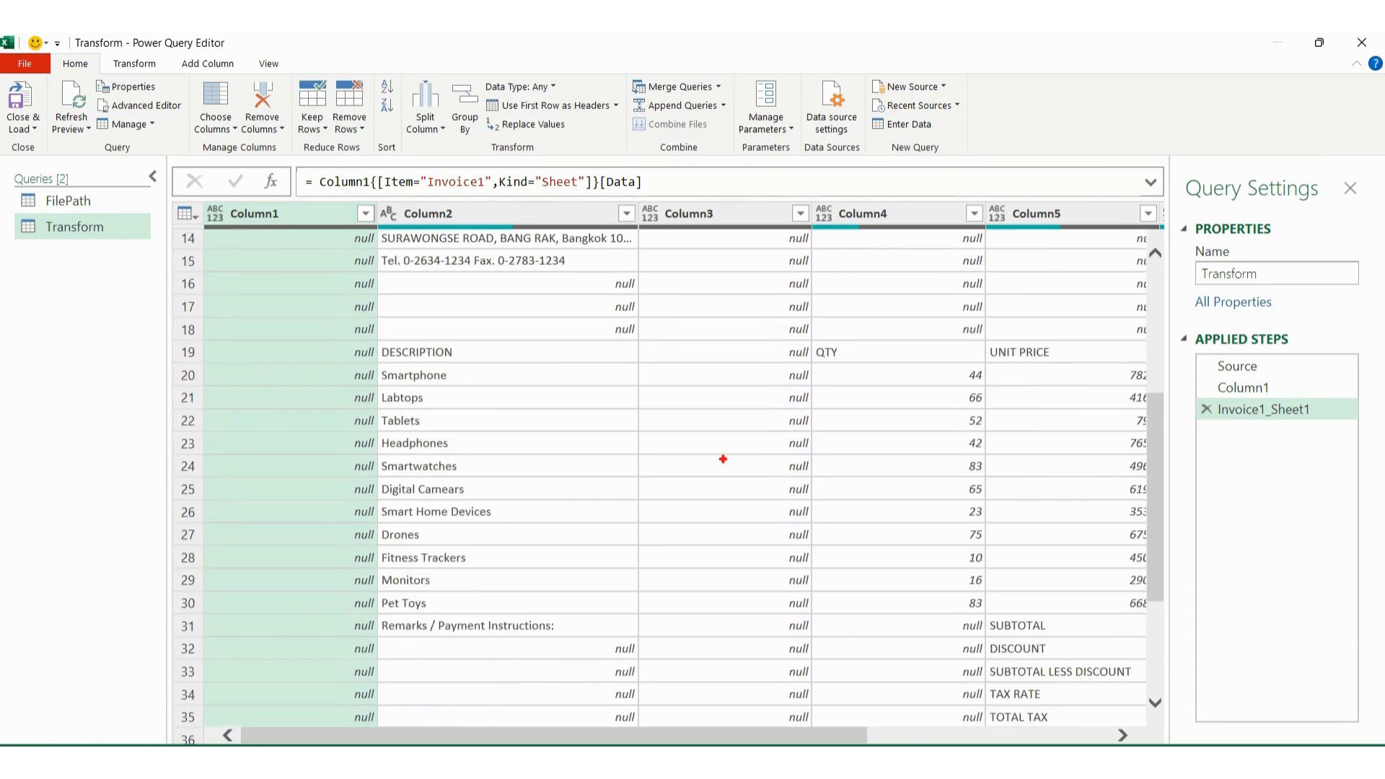
# Filter out the null values in Column4 of the Transform query
pyautogui.moveTo(380, 340)
pyautogui.mouseDown()
pyautogui.moveTo(458, 531)
pyautogui.moveTo(874, 630)
pyautogui.moveTo(1097, 616)
pyautogui.mouseUp()
pyautogui.press('Escape')
pyautogui.click(920, 214)
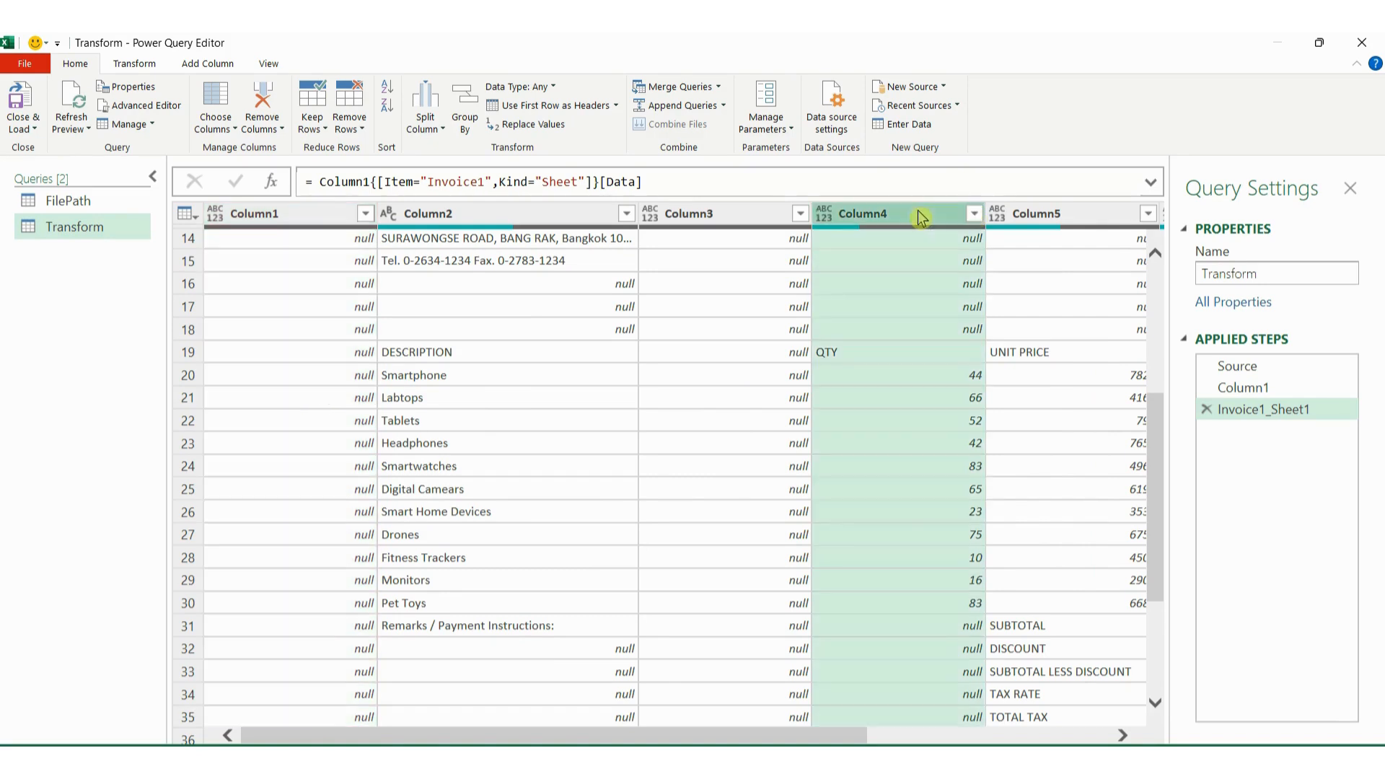
pyautogui.click(974, 214)
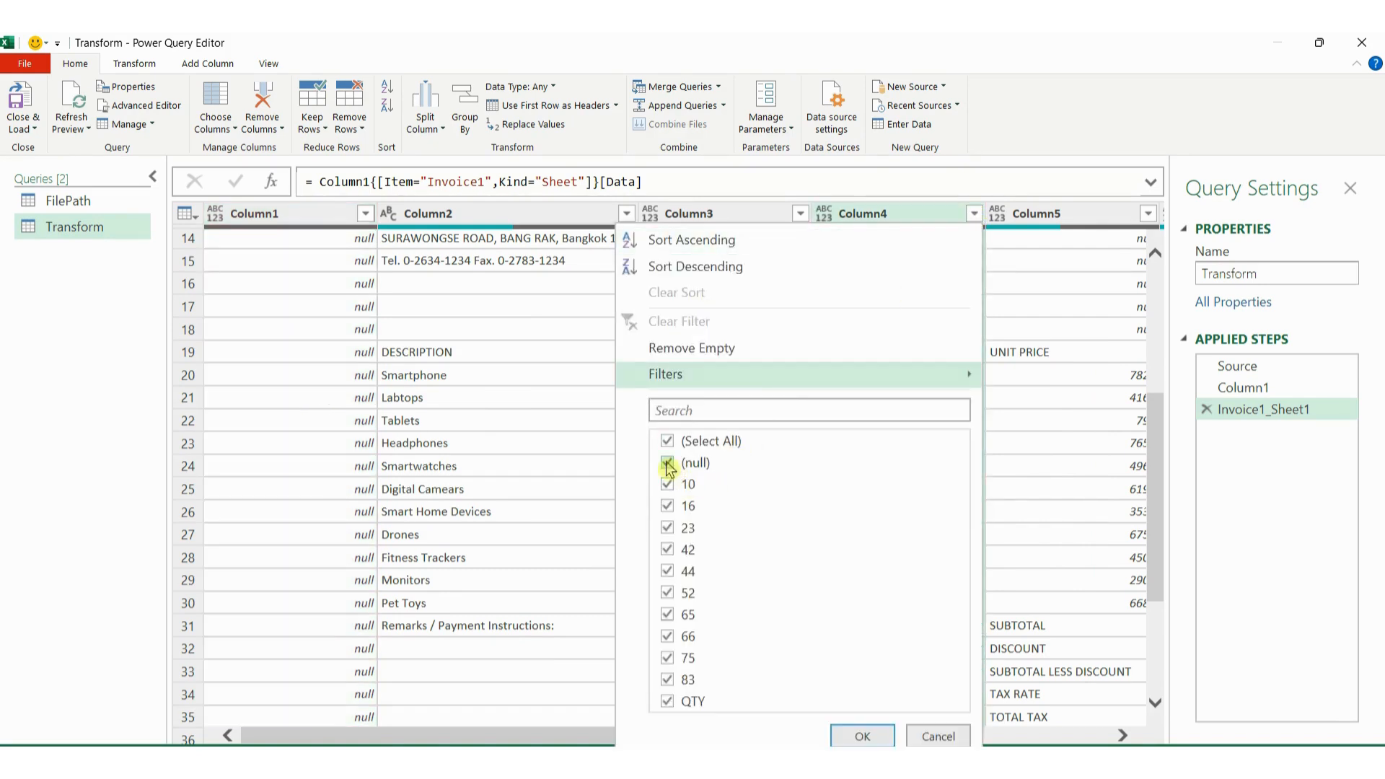
pyautogui.click(667, 465)
pyautogui.click(846, 739)
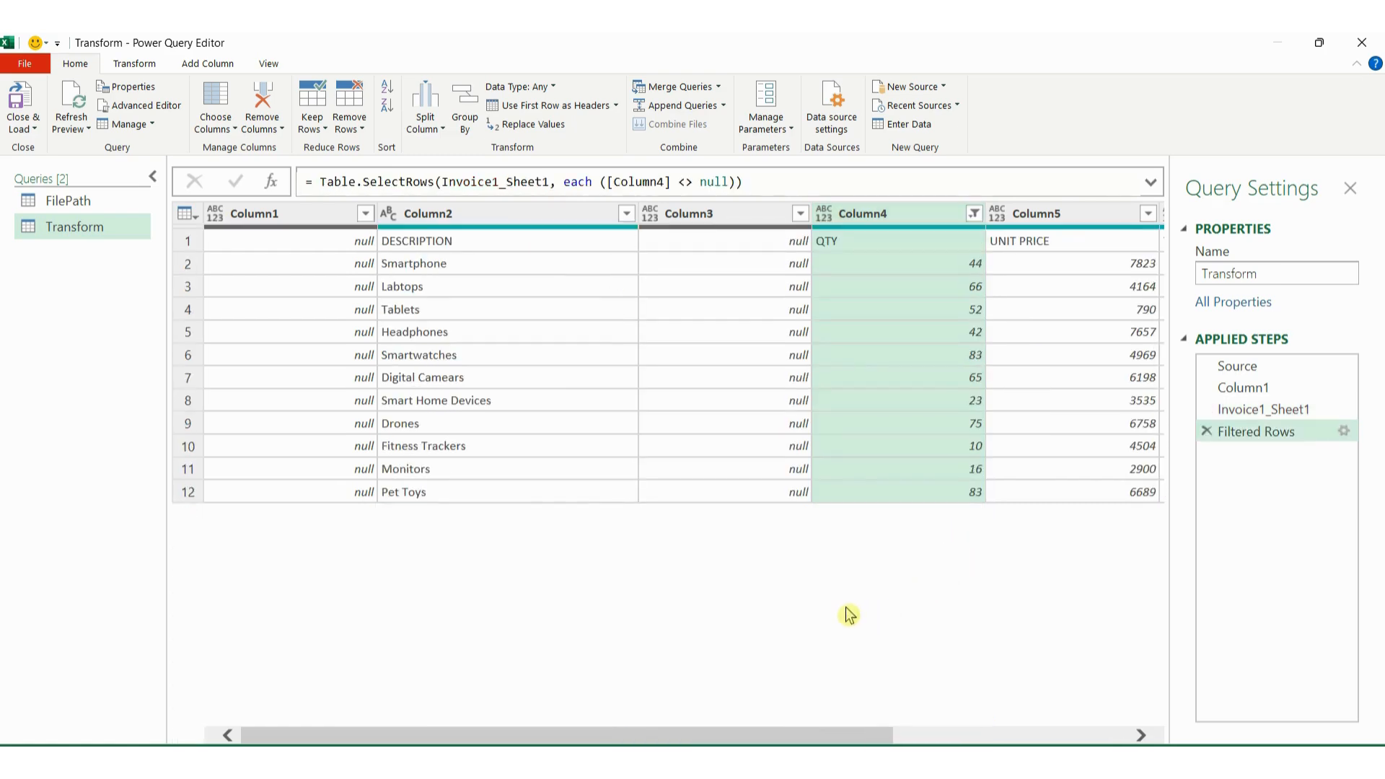
# Keep only Column2, Column4, Column5 and Column6 by removing all other columns
pyautogui.hscroll(3, 849, 615)
pyautogui.hscroll(-3, 850, 615)
pyautogui.click(466, 212)
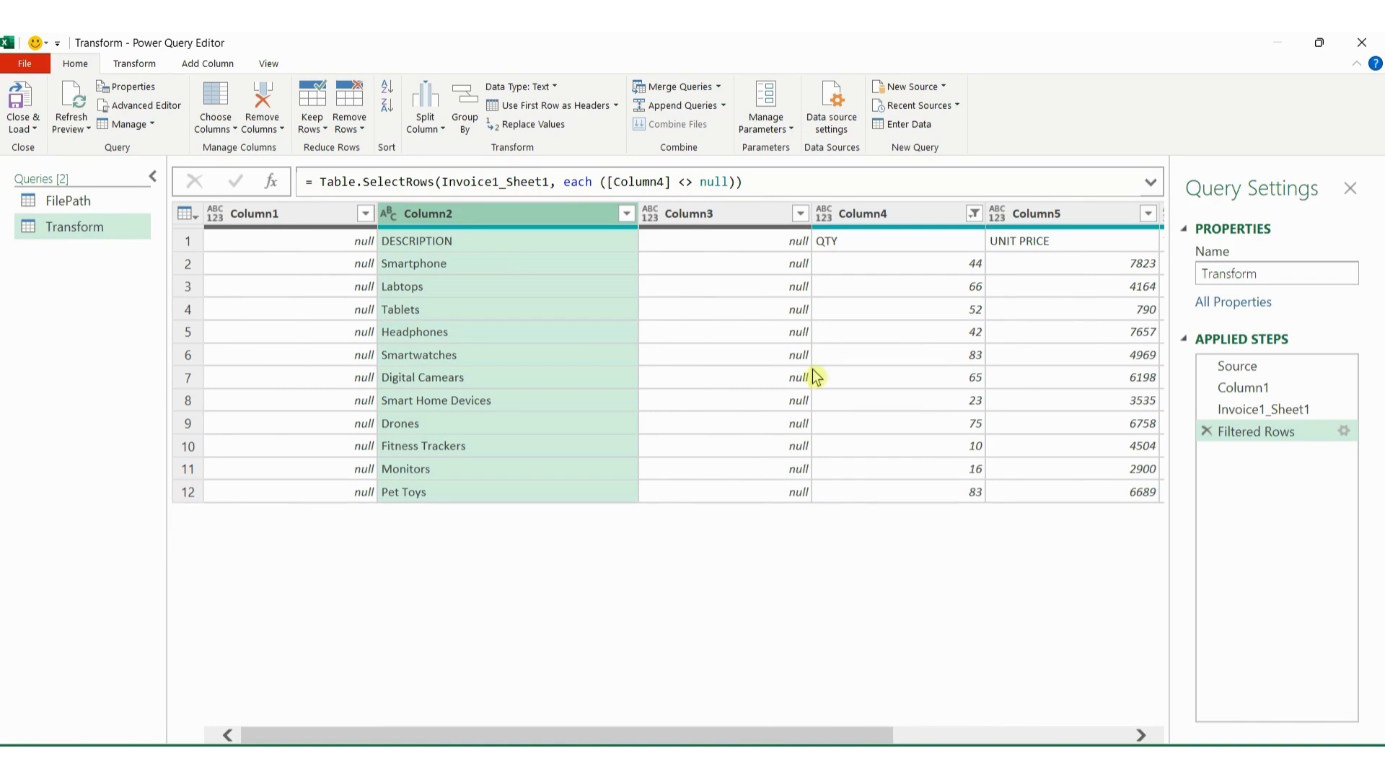
pyautogui.keyDown('ctrl'); pyautogui.click(875, 214); pyautogui.keyUp('ctrl')
pyautogui.keyDown('ctrl'); pyautogui.click(1060, 217); pyautogui.keyUp('ctrl')
pyautogui.hscroll(3, 1010, 380)
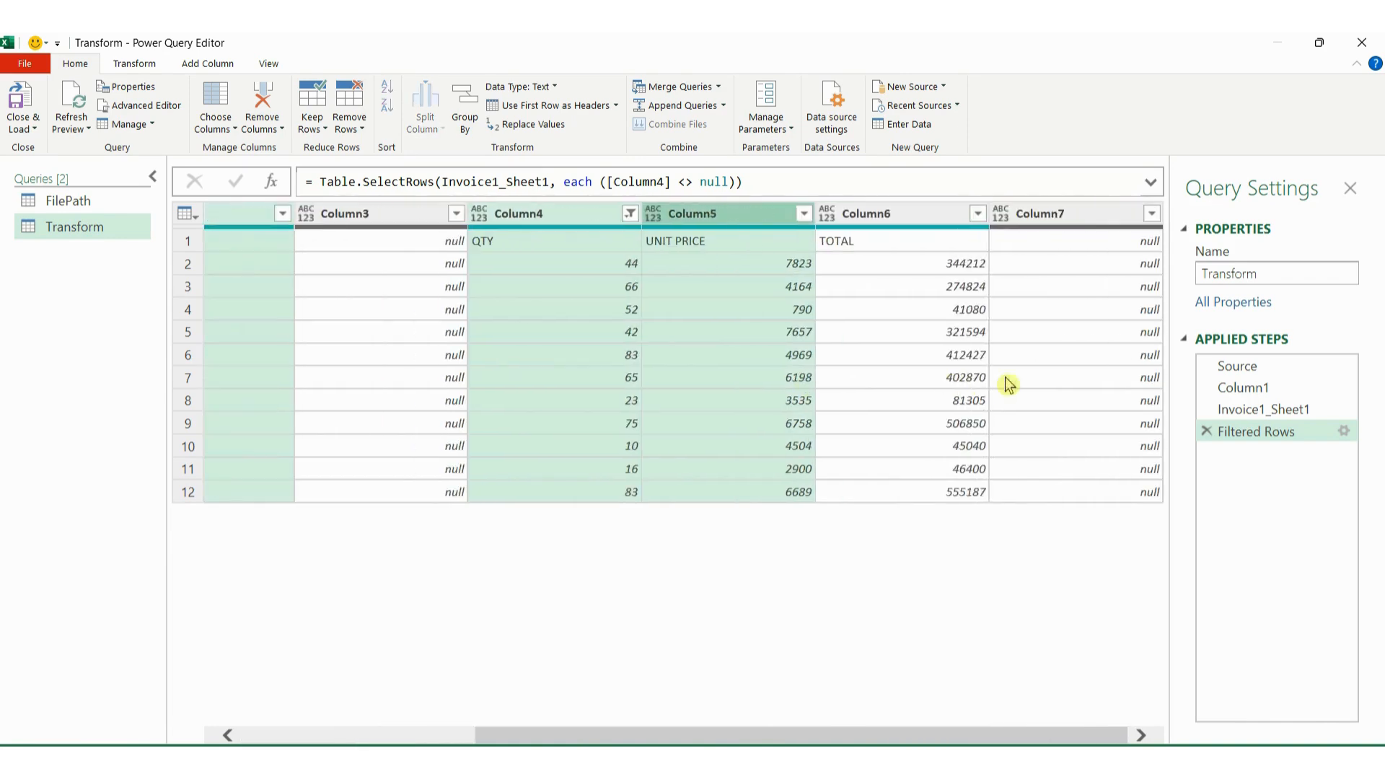
pyautogui.keyDown('ctrl'); pyautogui.click(884, 215); pyautogui.keyUp('ctrl')
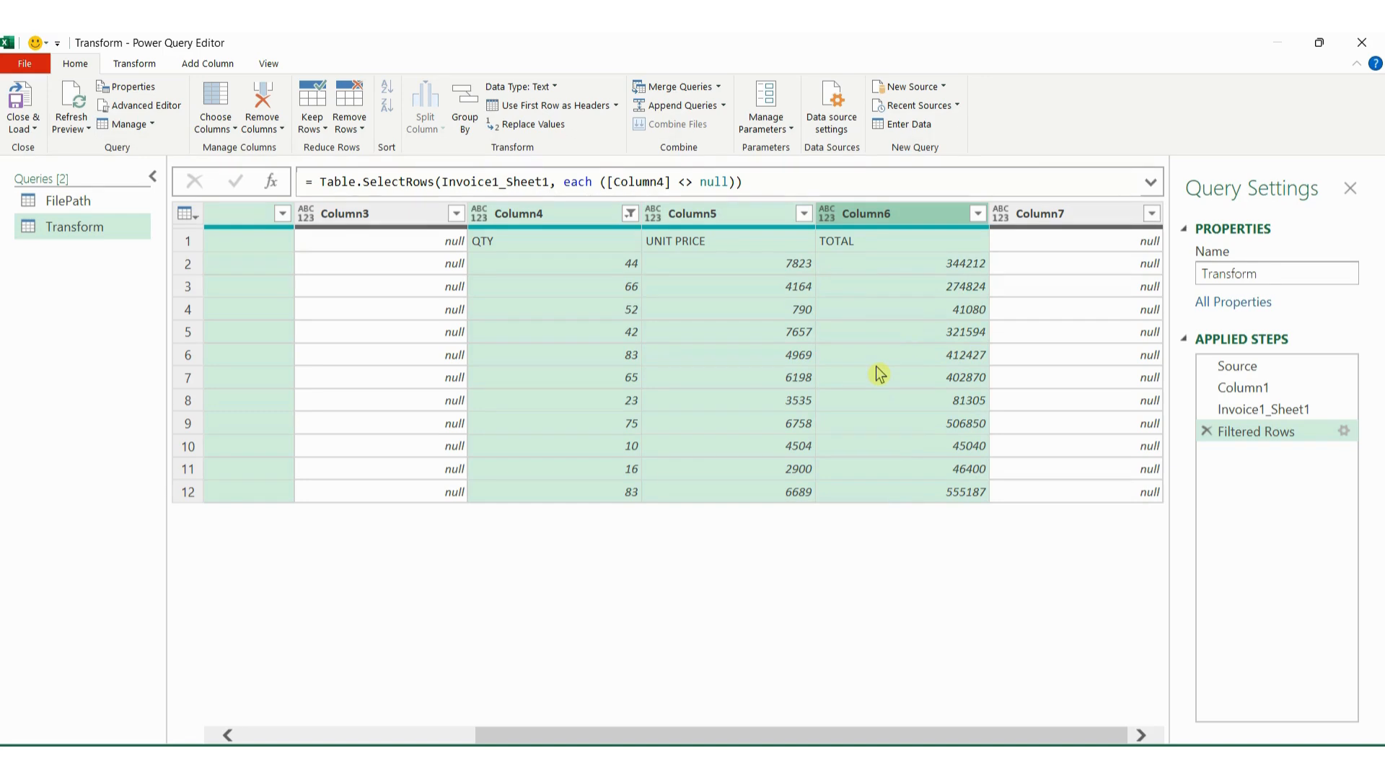
pyautogui.hscroll(-4, 876, 366)
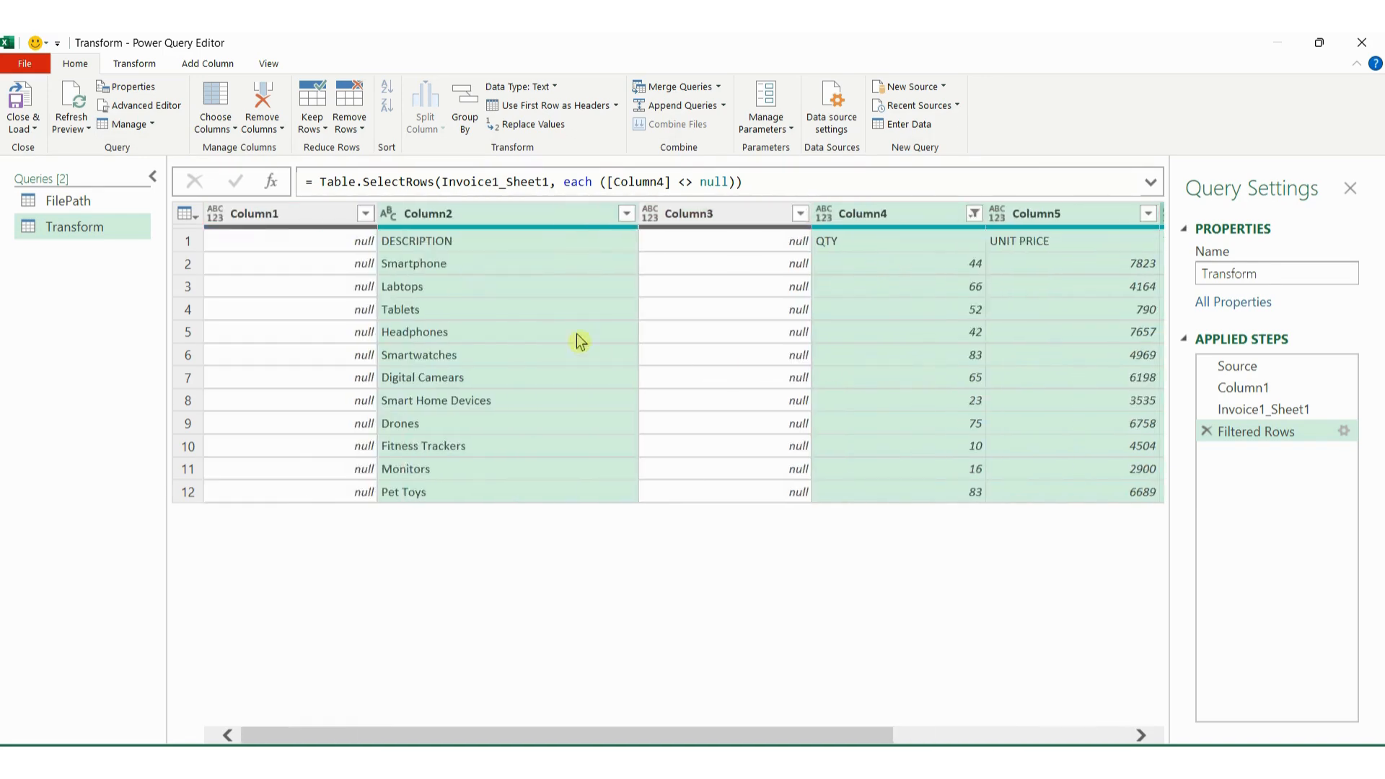
pyautogui.rightClick(509, 218)
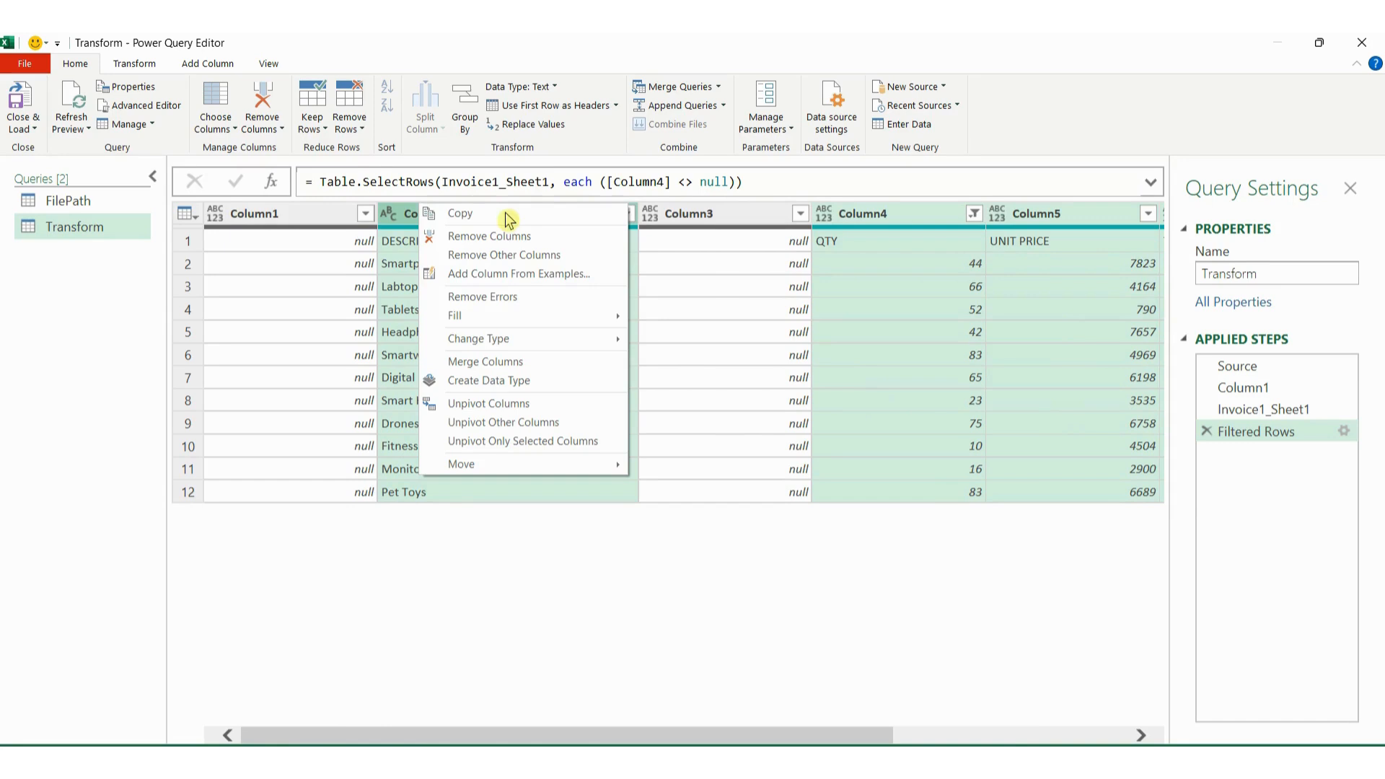
pyautogui.click(513, 257)
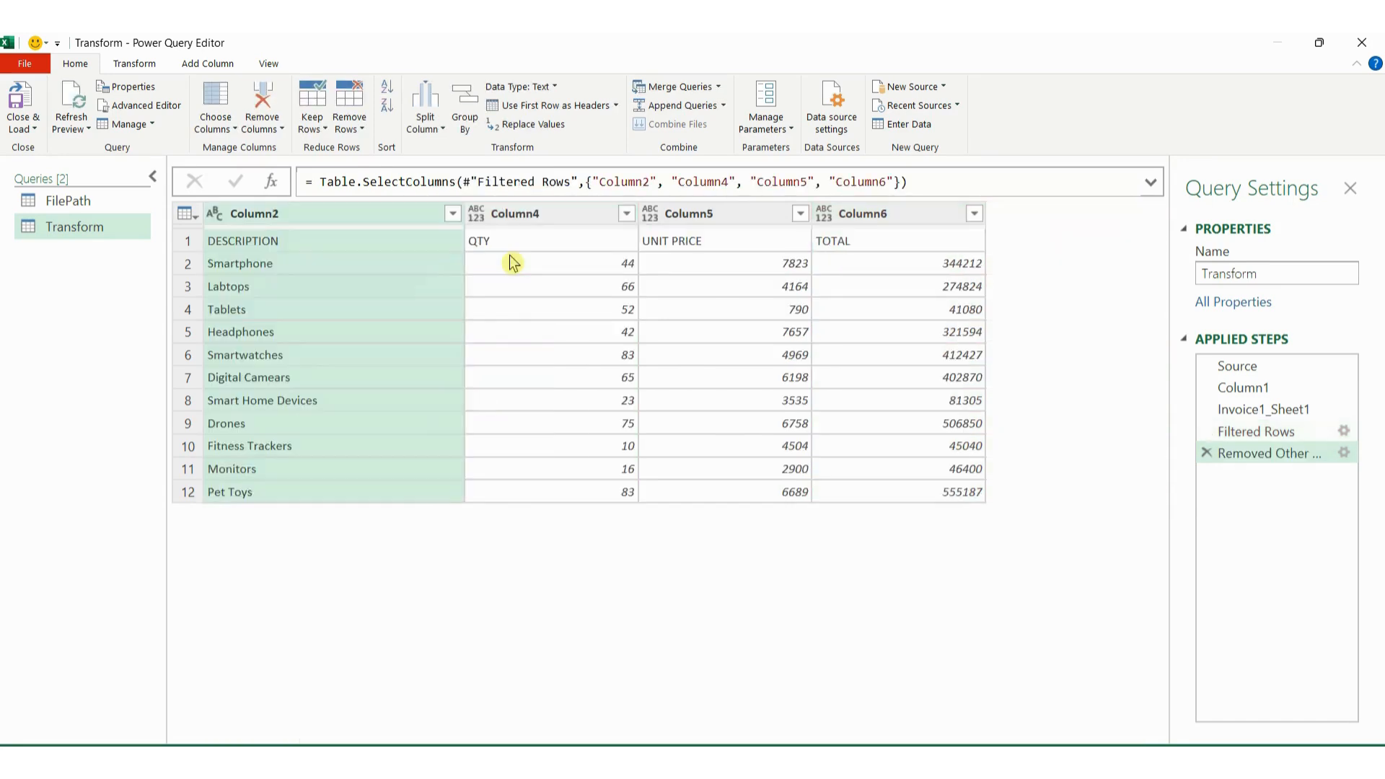
# Promote the first row to column headers and open the Transform query's code in the Advanced Editor
pyautogui.click(134, 65)
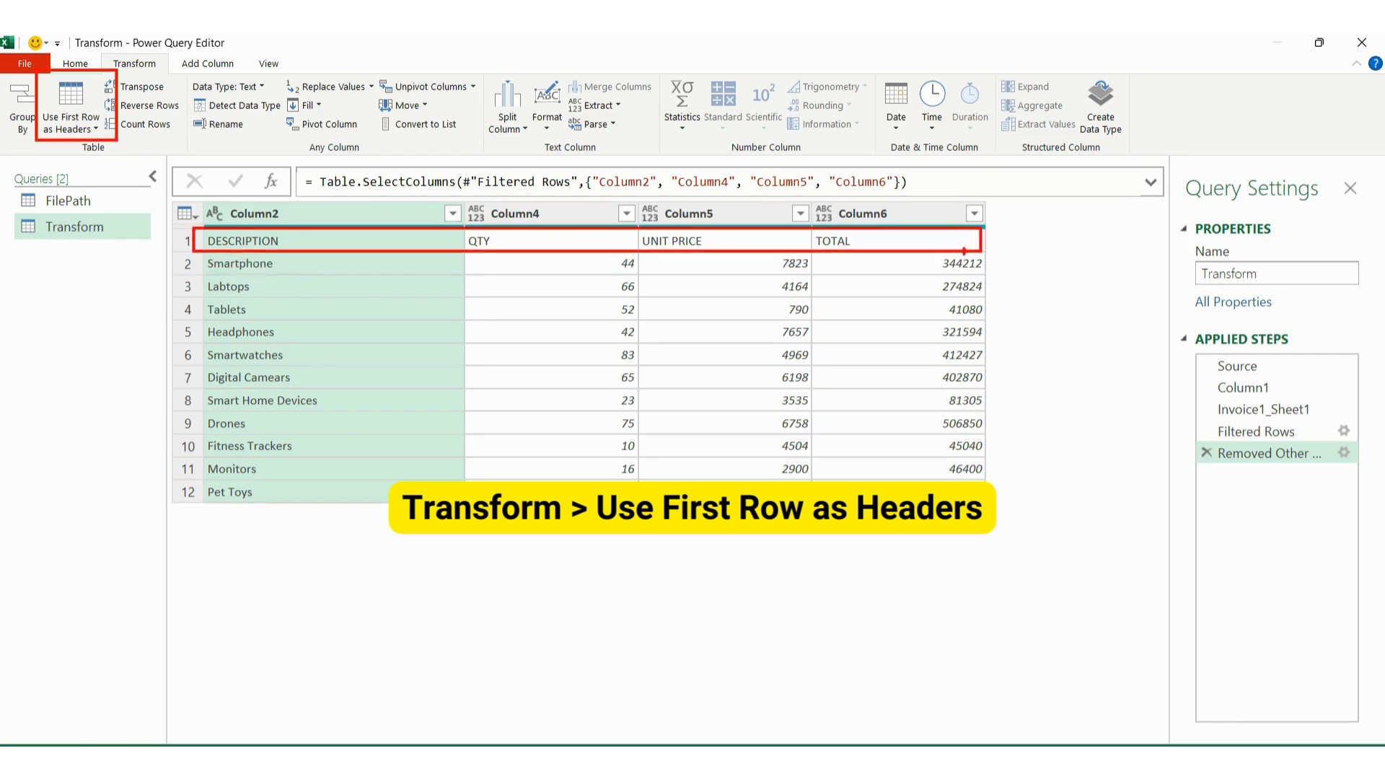
pyautogui.click(70, 105)
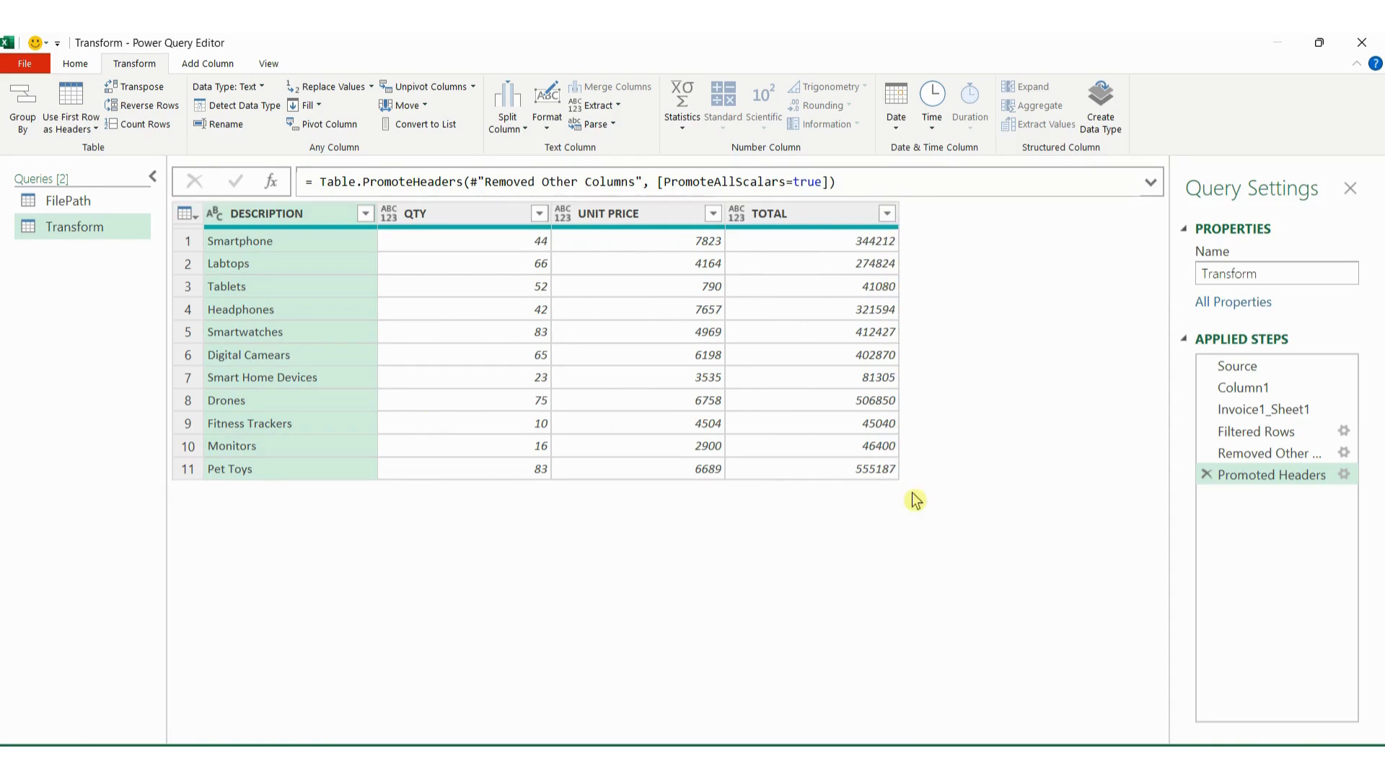
pyautogui.click(267, 63)
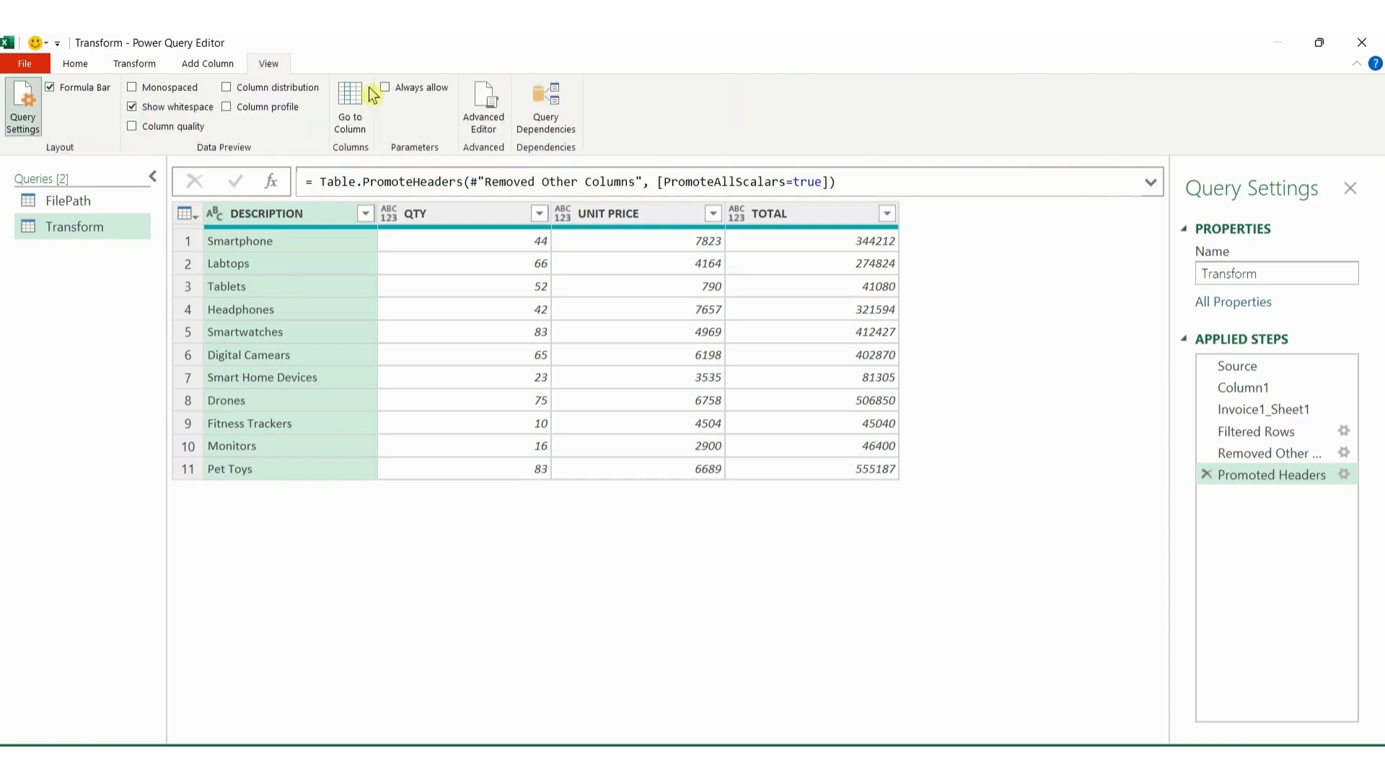
pyautogui.click(484, 102)
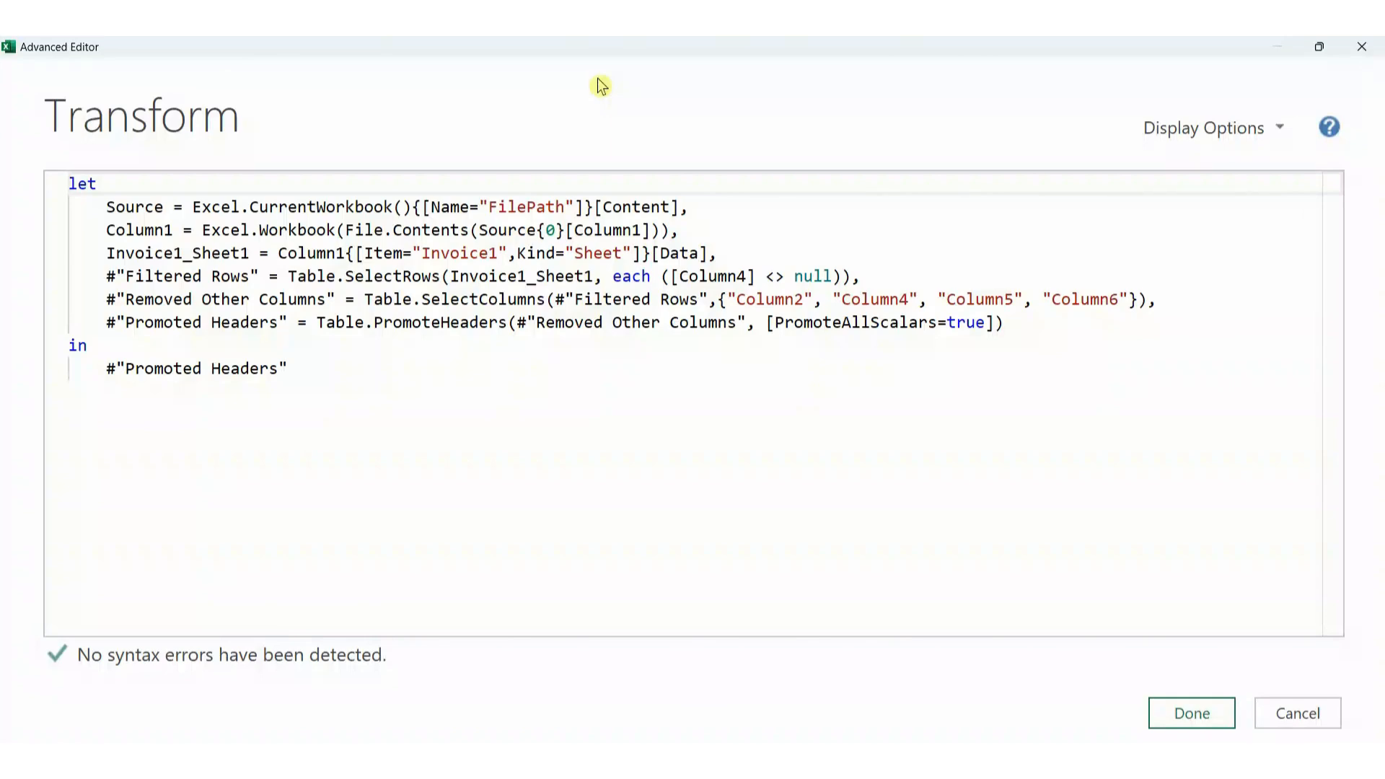
# Examine the code lines that load the FilePath source, the workbook contents and the Invoice1 sheet
pyautogui.hotkey('ctrl', '2')
pyautogui.moveTo(58, 261)
pyautogui.mouseDown()
pyautogui.moveTo(85, 311)
pyautogui.moveTo(413, 415)
pyautogui.moveTo(1179, 414)
pyautogui.mouseUp()
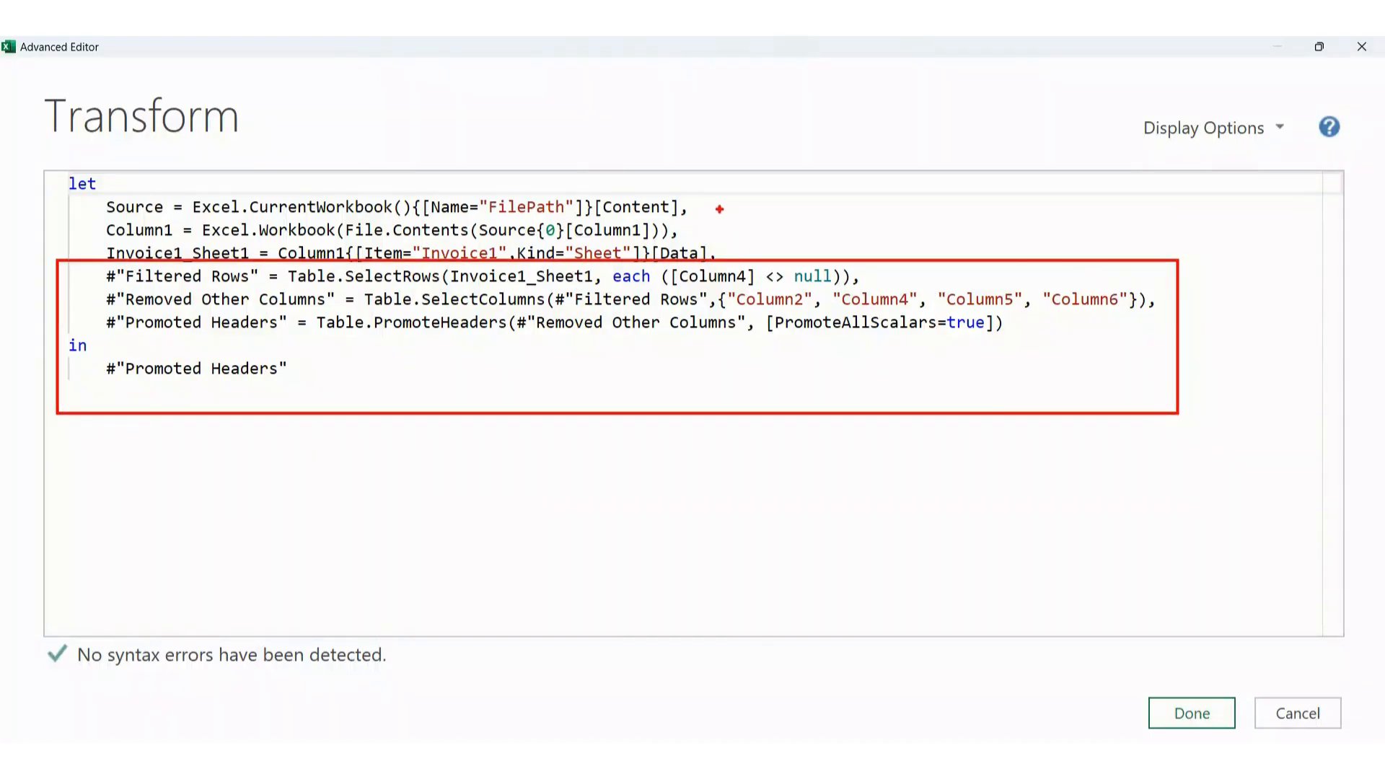
pyautogui.moveTo(714, 206)
pyautogui.mouseDown()
pyautogui.moveTo(733, 202)
pyautogui.moveTo(753, 242)
pyautogui.mouseUp()
pyautogui.moveTo(521, 195); pyautogui.dragTo(533, 166)
pyautogui.moveTo(260, 239); pyautogui.dragTo(410, 235)
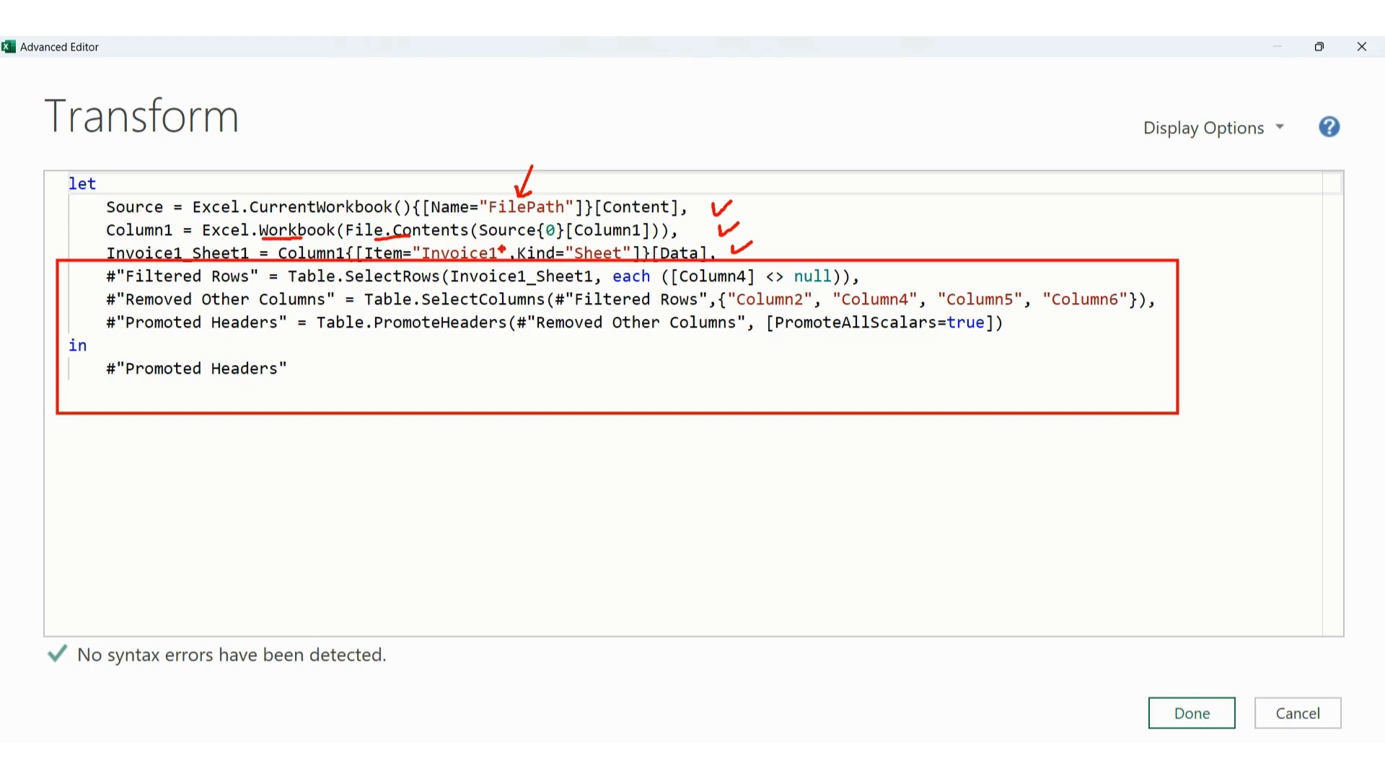
pyautogui.press('e')
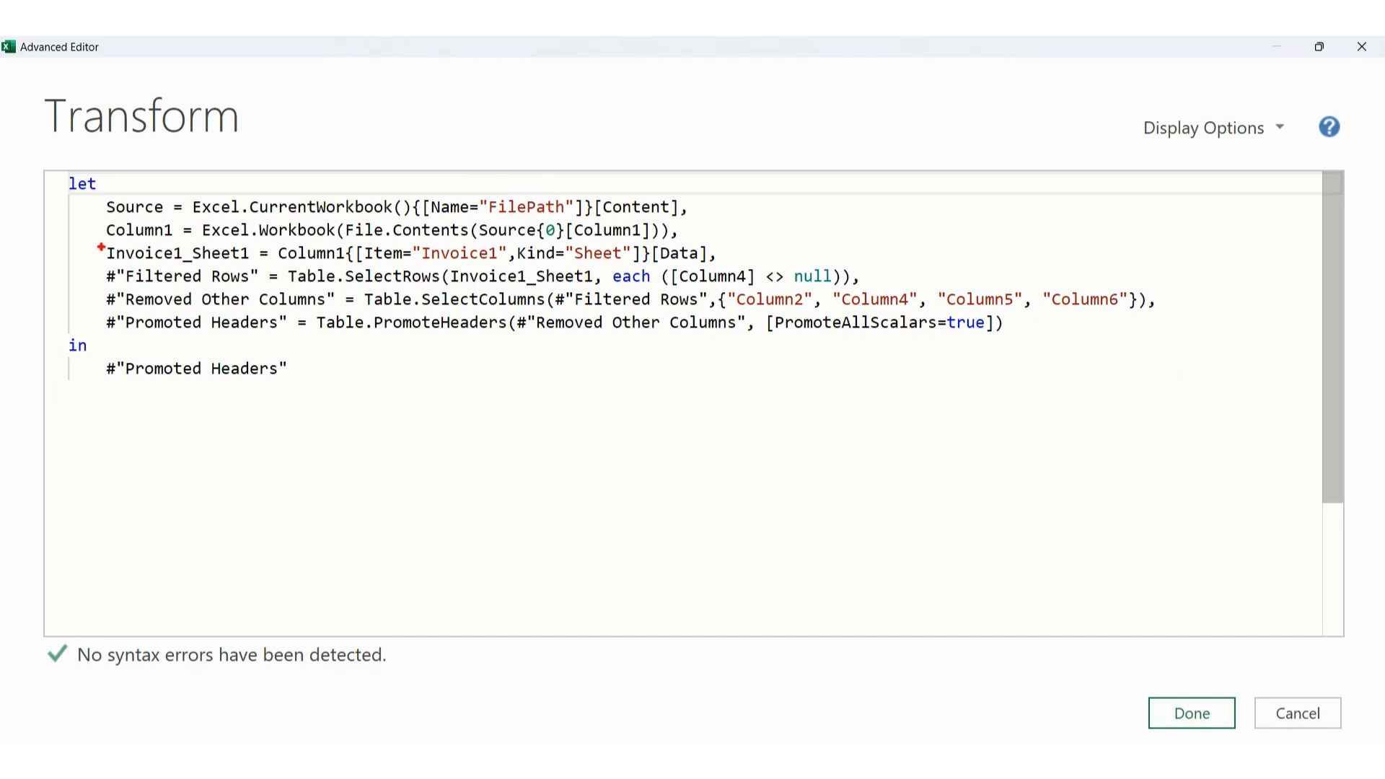
pyautogui.moveTo(96, 243)
pyautogui.mouseDown()
pyautogui.moveTo(203, 266)
pyautogui.moveTo(737, 266)
pyautogui.mouseUp()
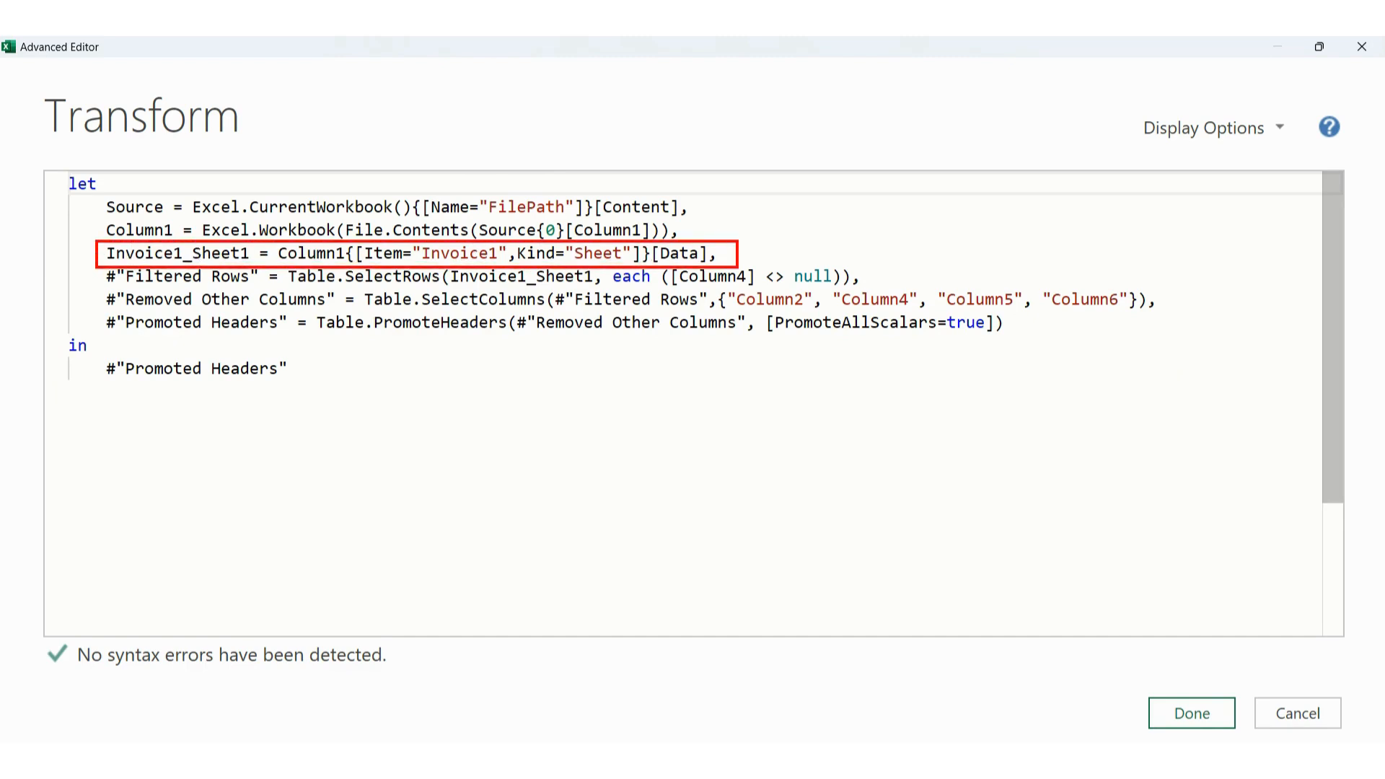
pyautogui.press('Escape')
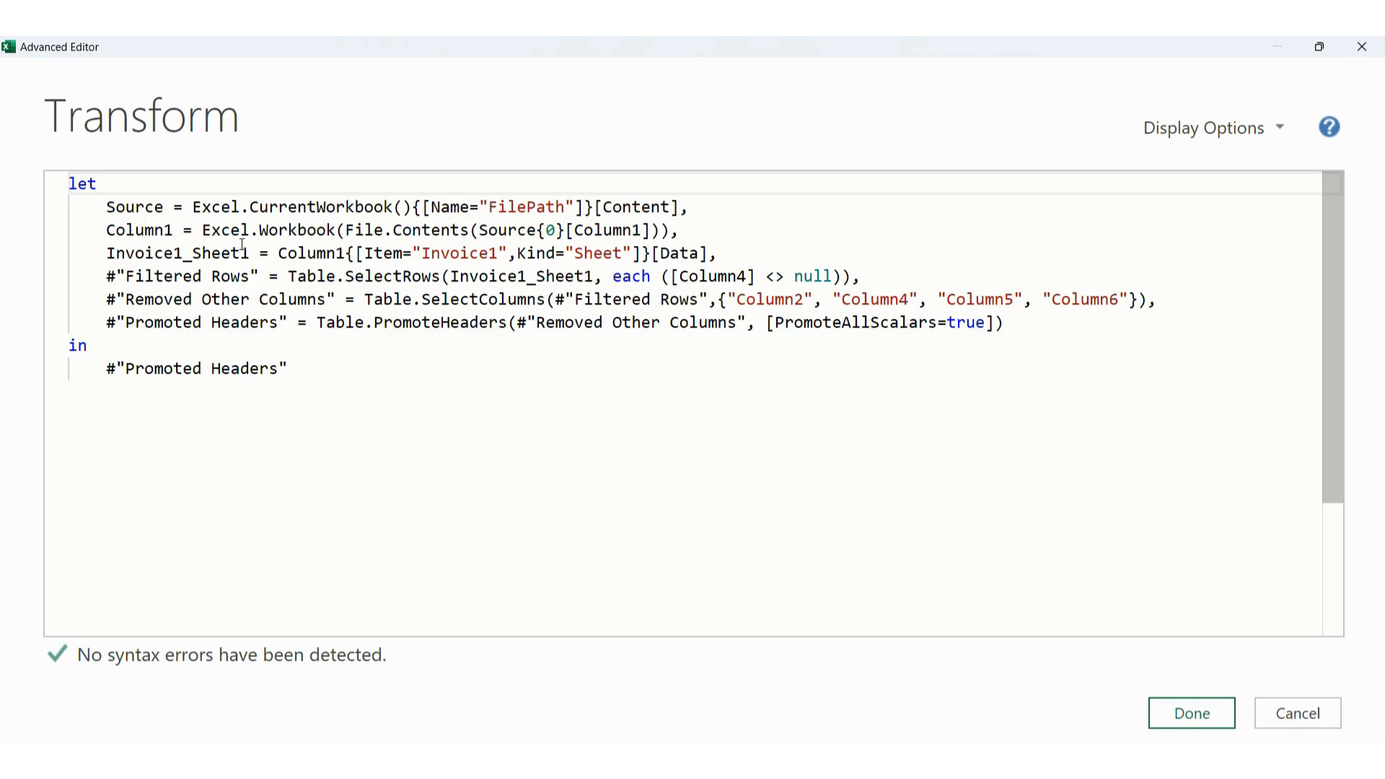
# Delete the Source, Column1 and Invoice1_Sheet1 lines from the query code and insert blank lines above let
pyautogui.moveTo(722, 252); pyautogui.dragTo(74, 211)
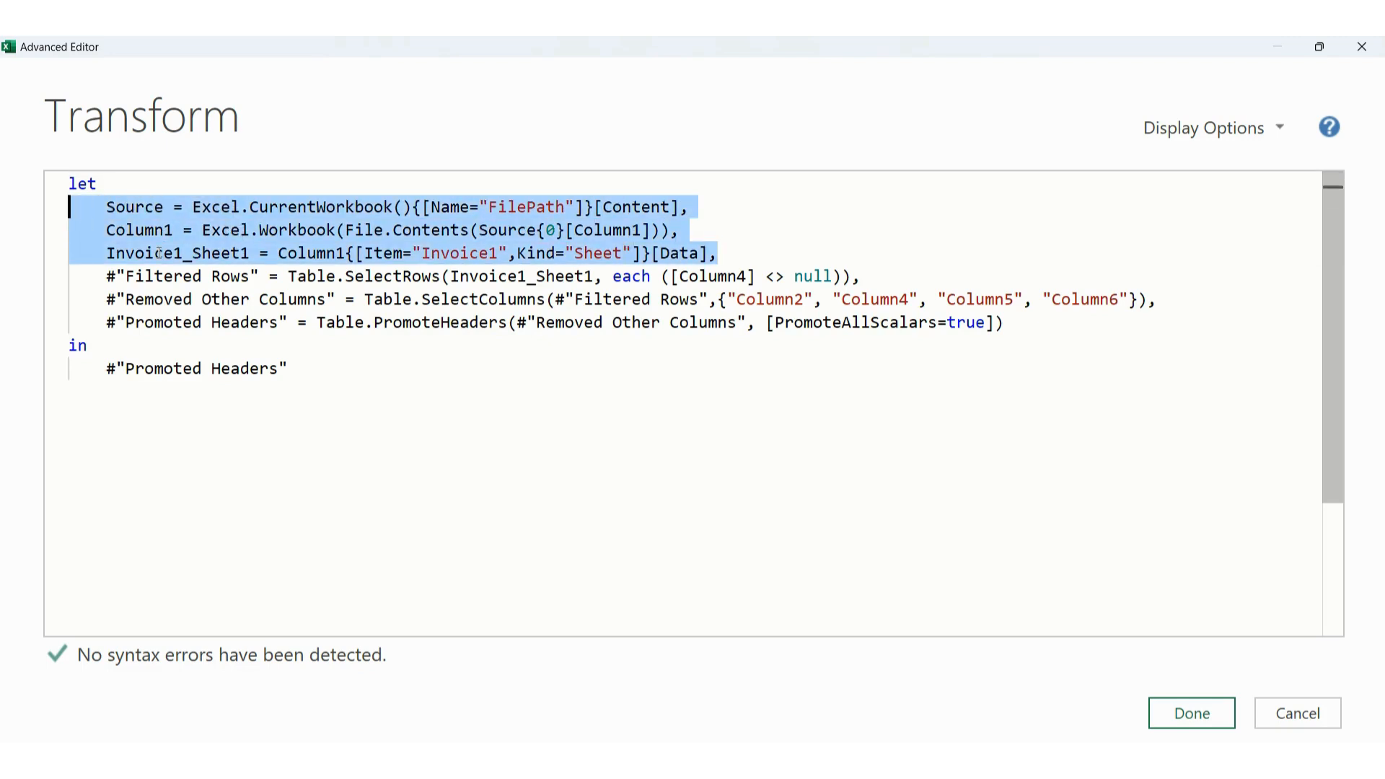
pyautogui.press('Delete')
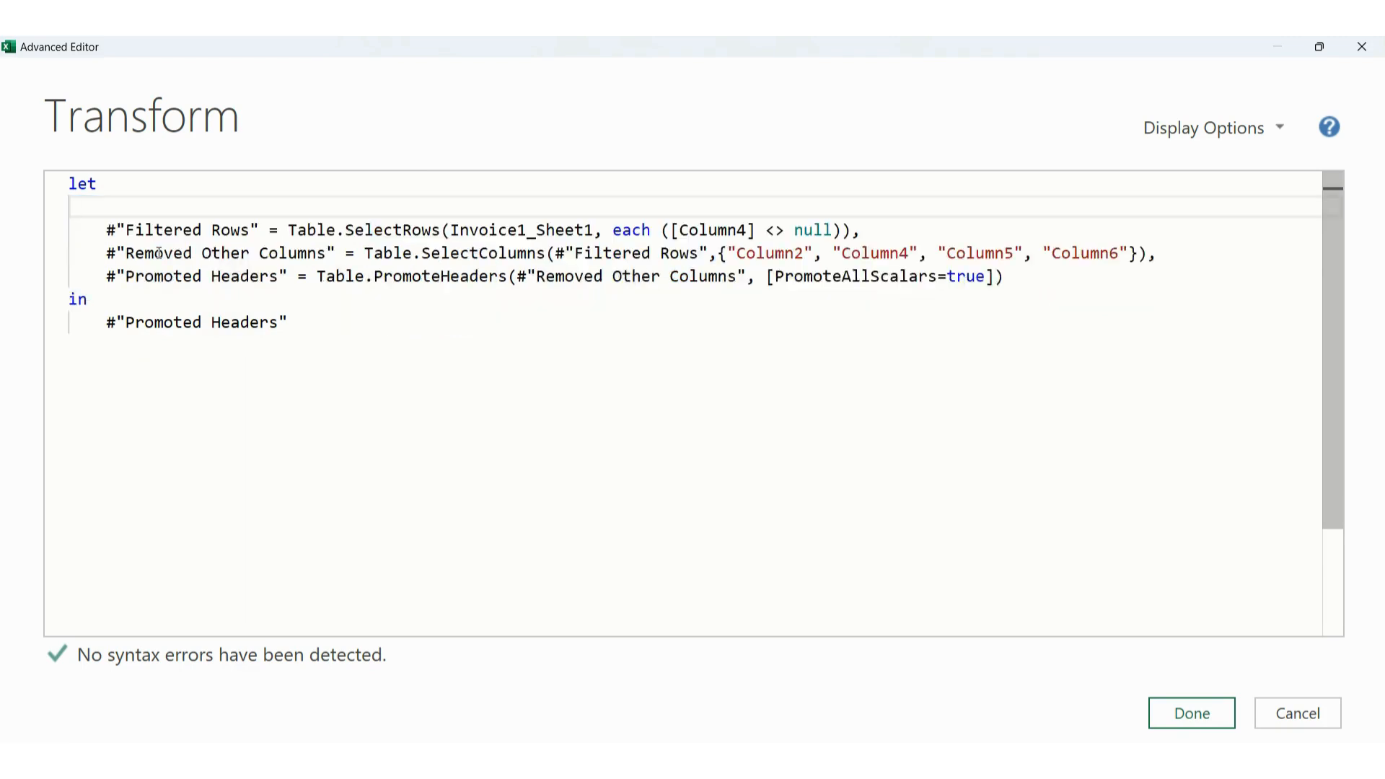
pyautogui.press('Up')
pyautogui.press('Return')
pyautogui.press('Return')
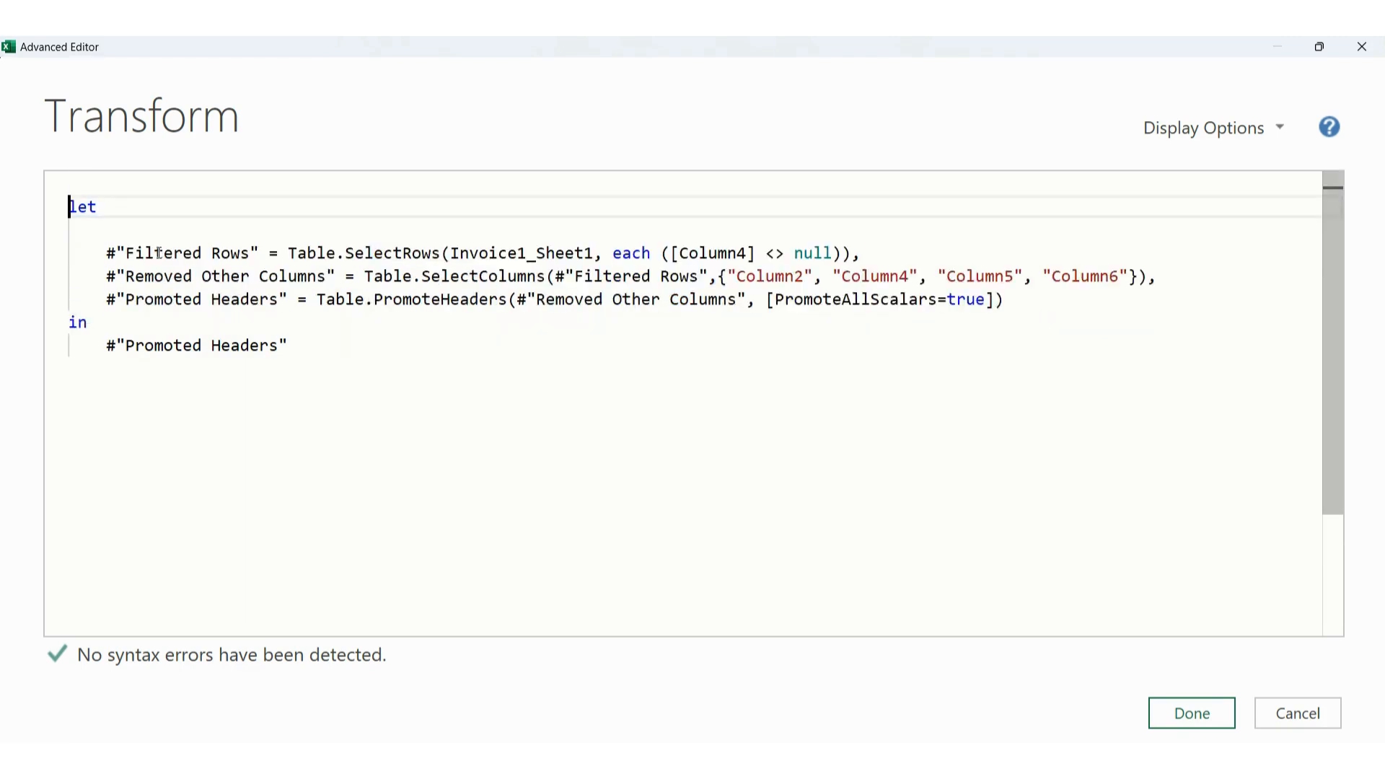
pyautogui.press('Up')
pyautogui.press('Up')
pyautogui.press('Down')
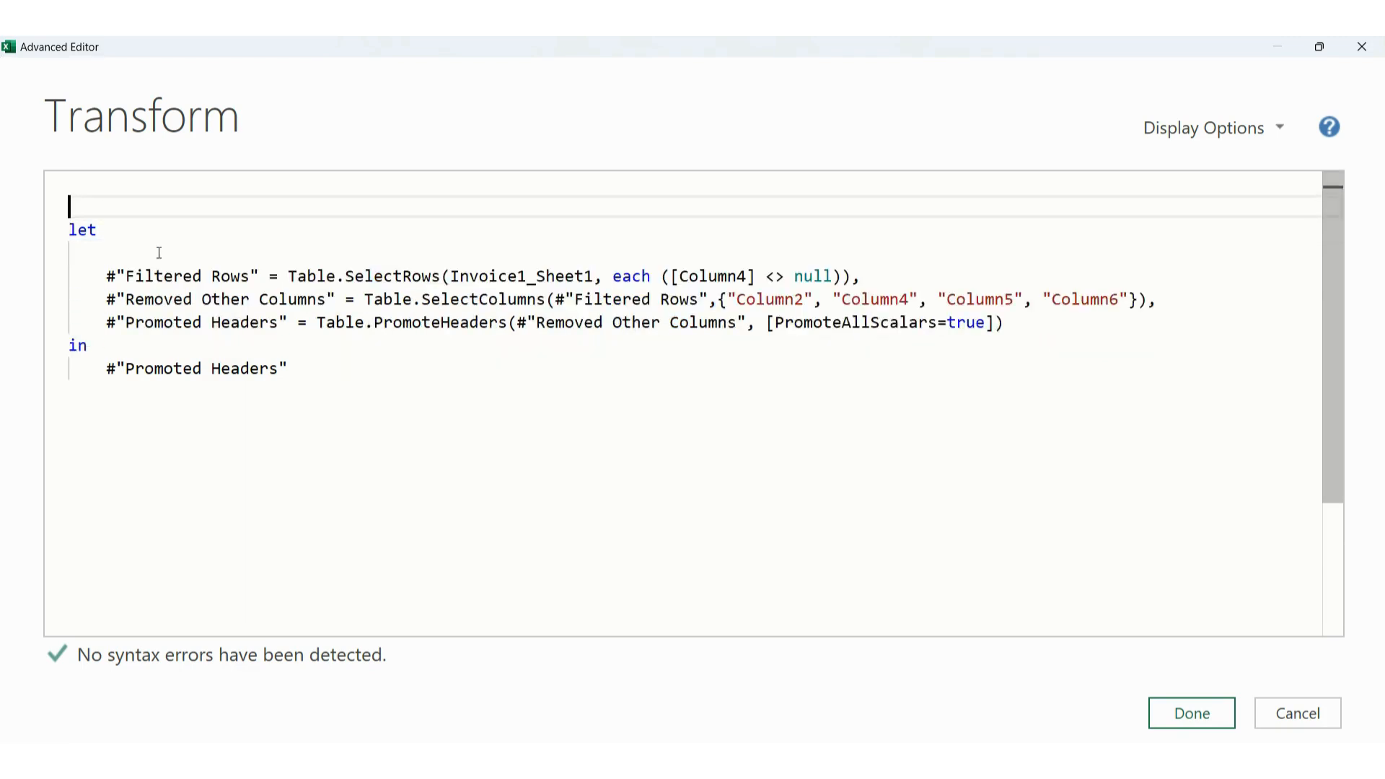
pyautogui.press('Up')
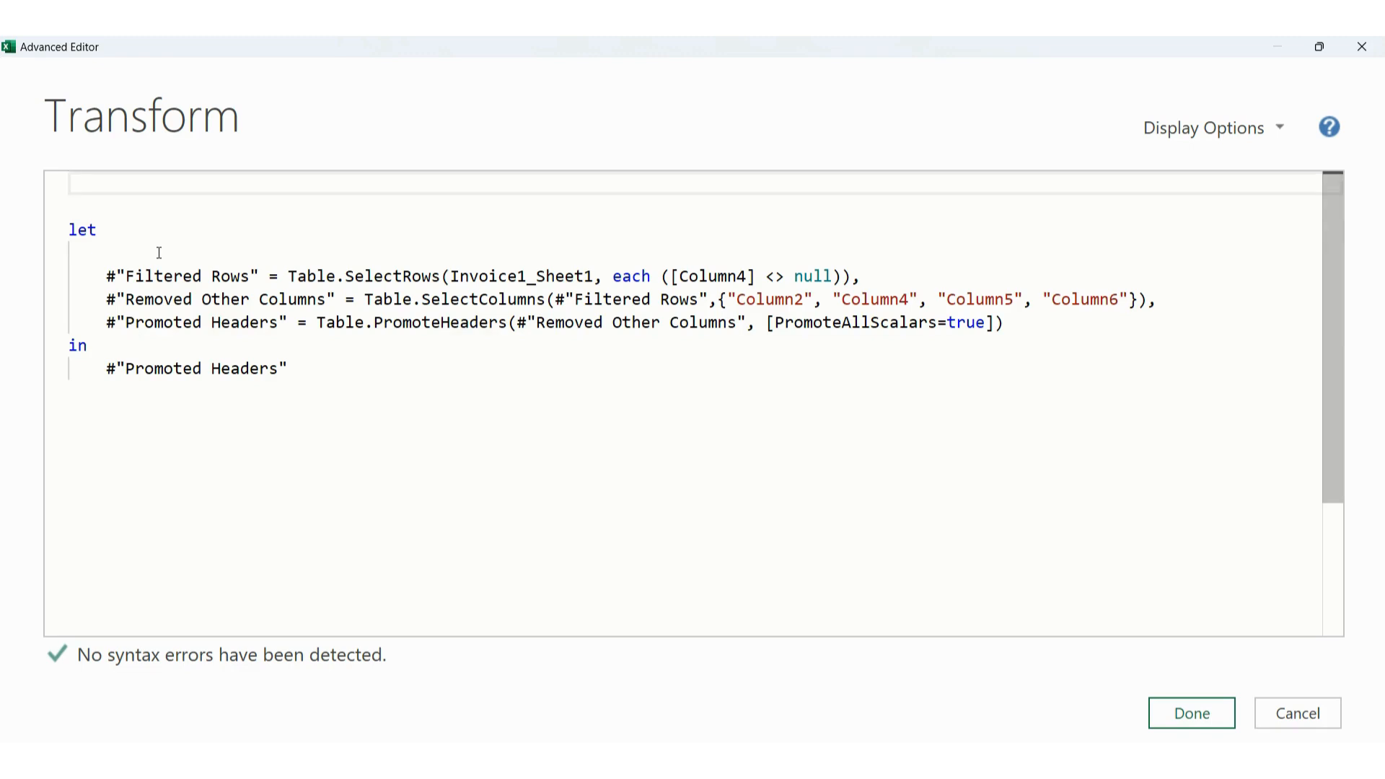
pyautogui.press('Return')
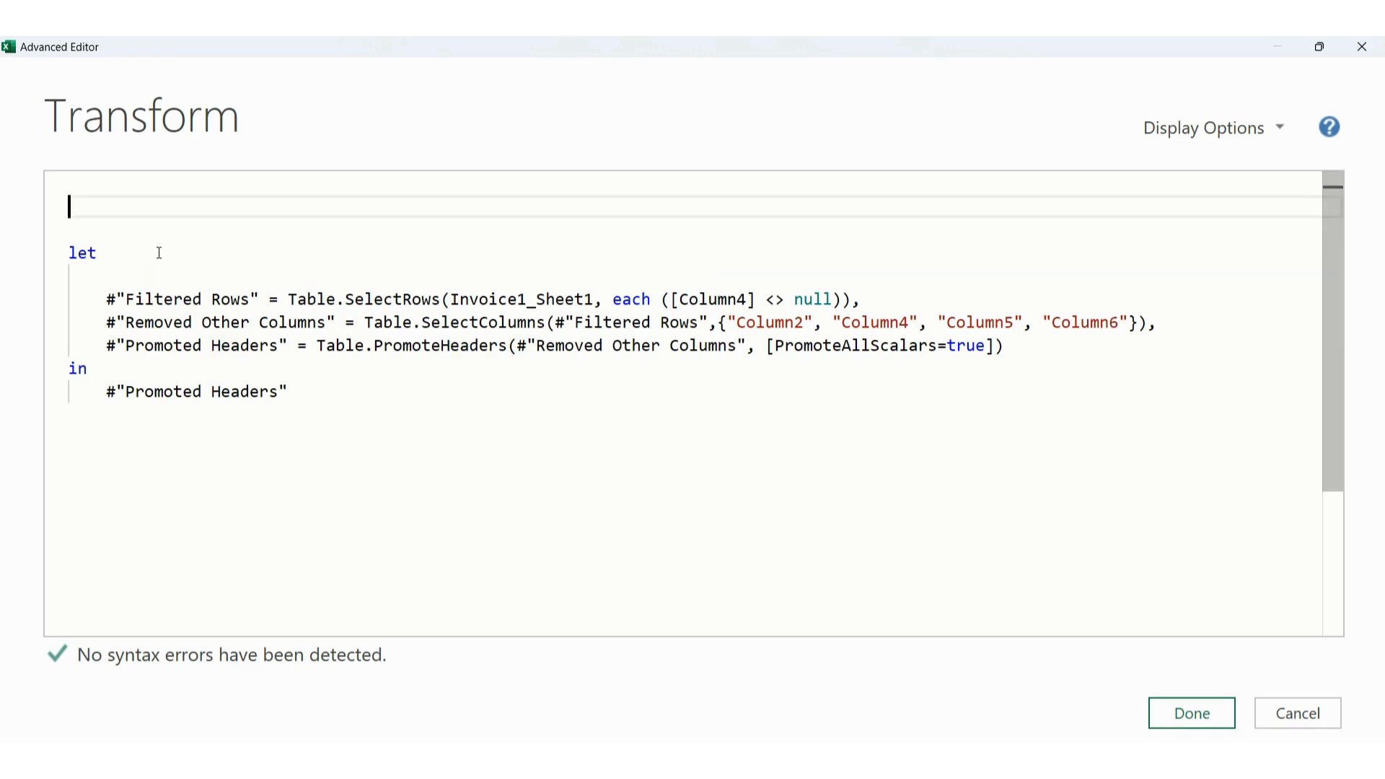
# Add the function header (Data as table) => above the let statement
pyautogui.write("'")
pyautogui.press('BackSpace')
pyautogui.write('(')
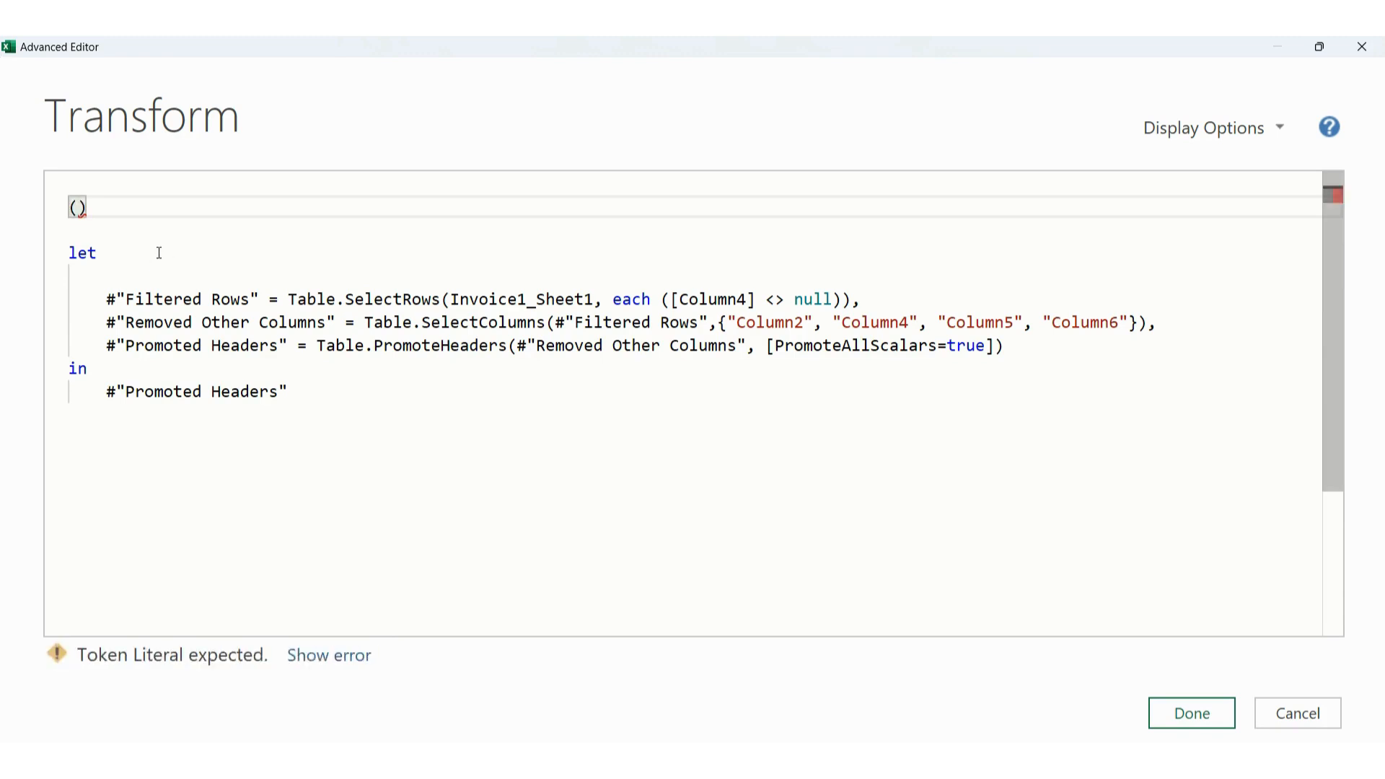
pyautogui.write('Data as table')
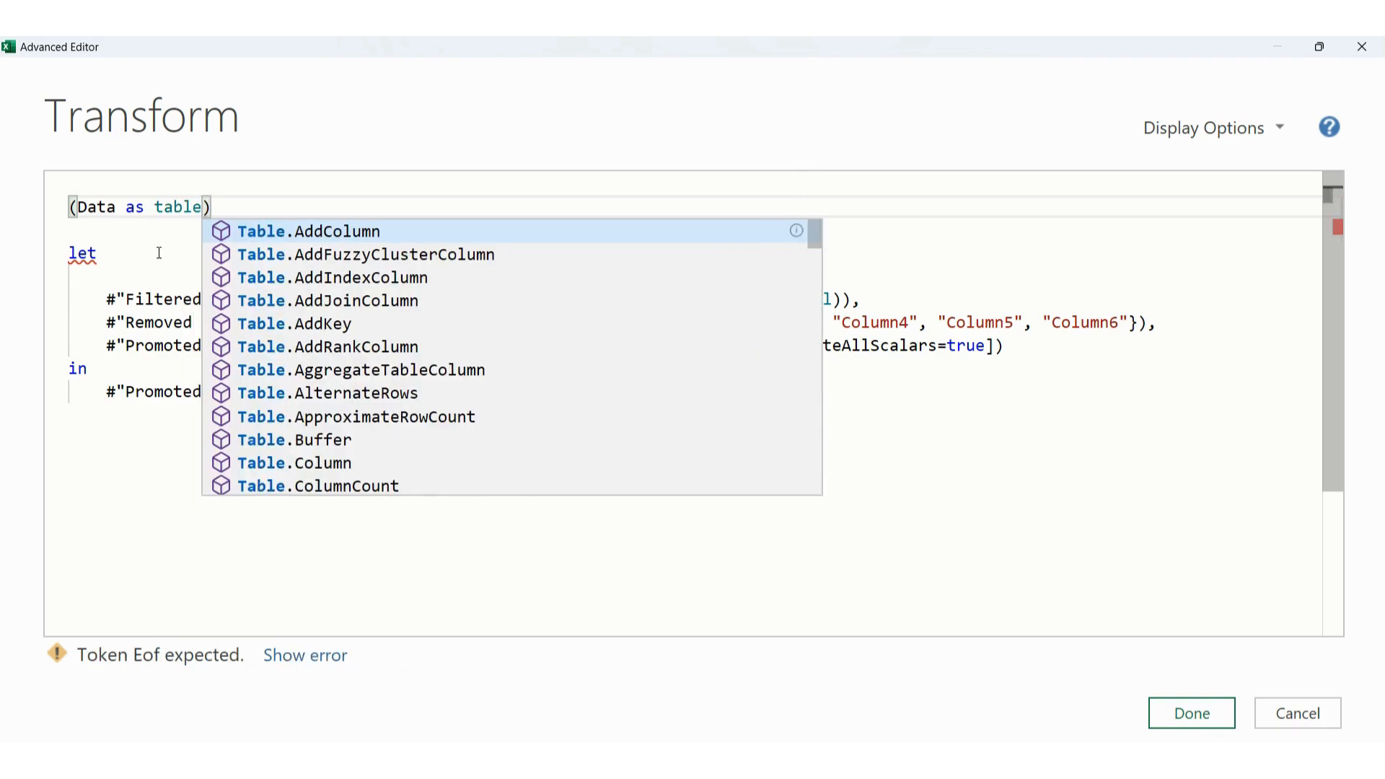
pyautogui.write(') =>')
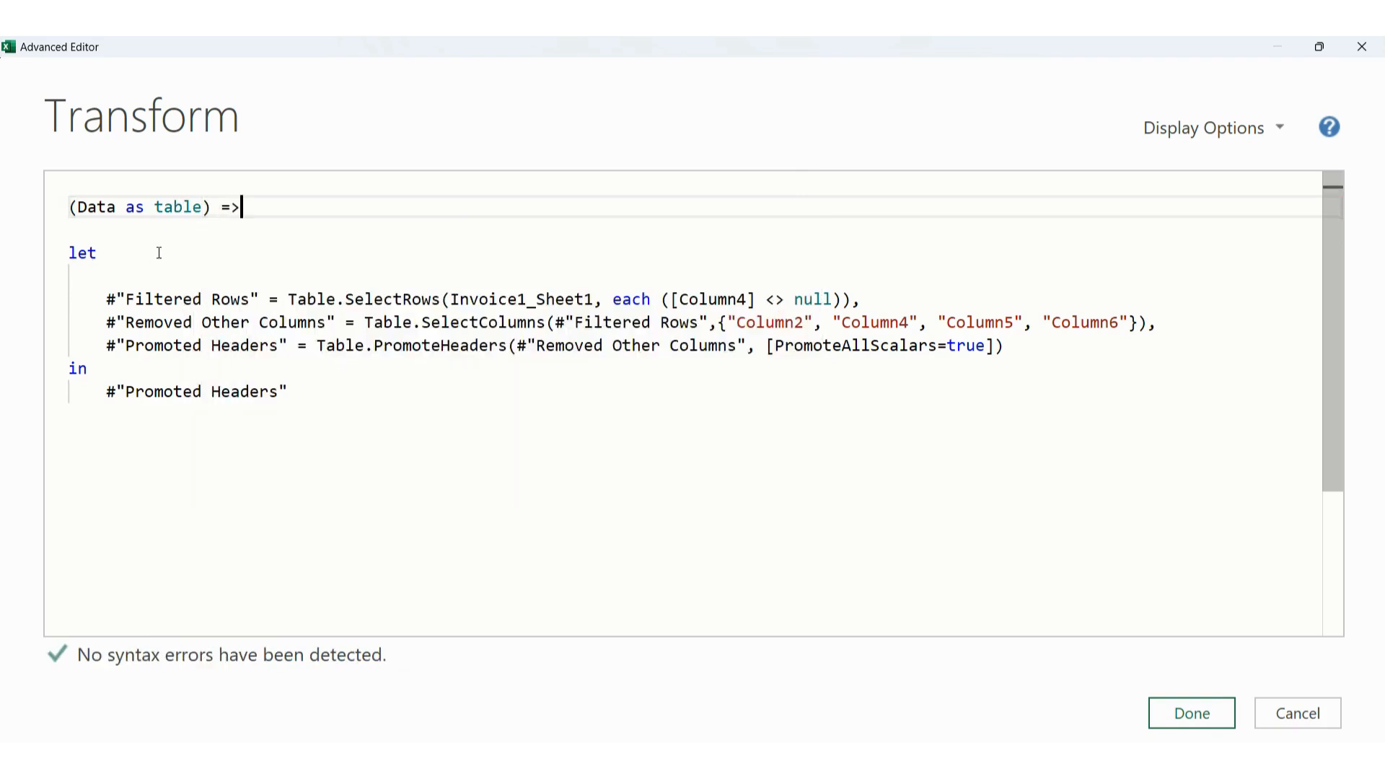
# Add the line Source = Data, directly below let, ahead of the Filtered Rows line
pyautogui.press('Down')
pyautogui.press('Down')
pyautogui.press('Down')
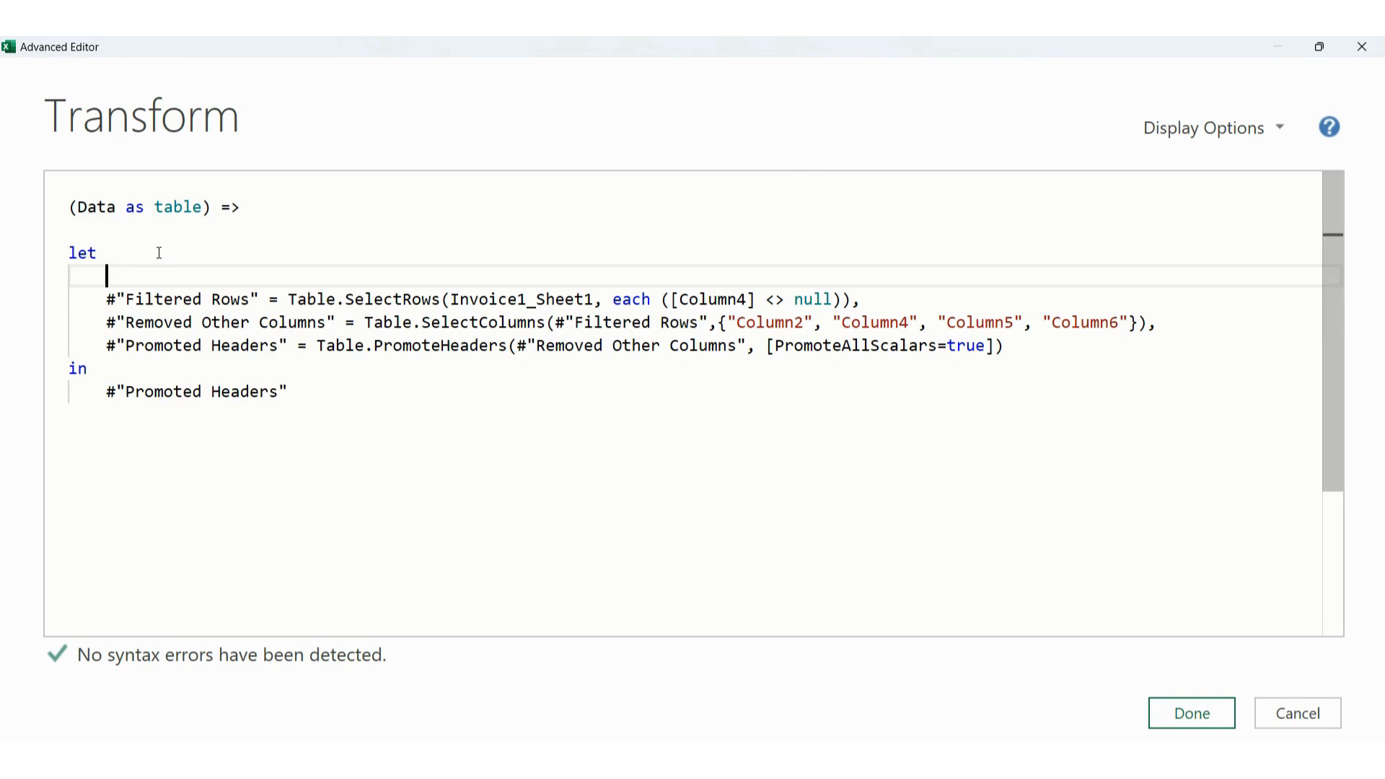
pyautogui.write('S')
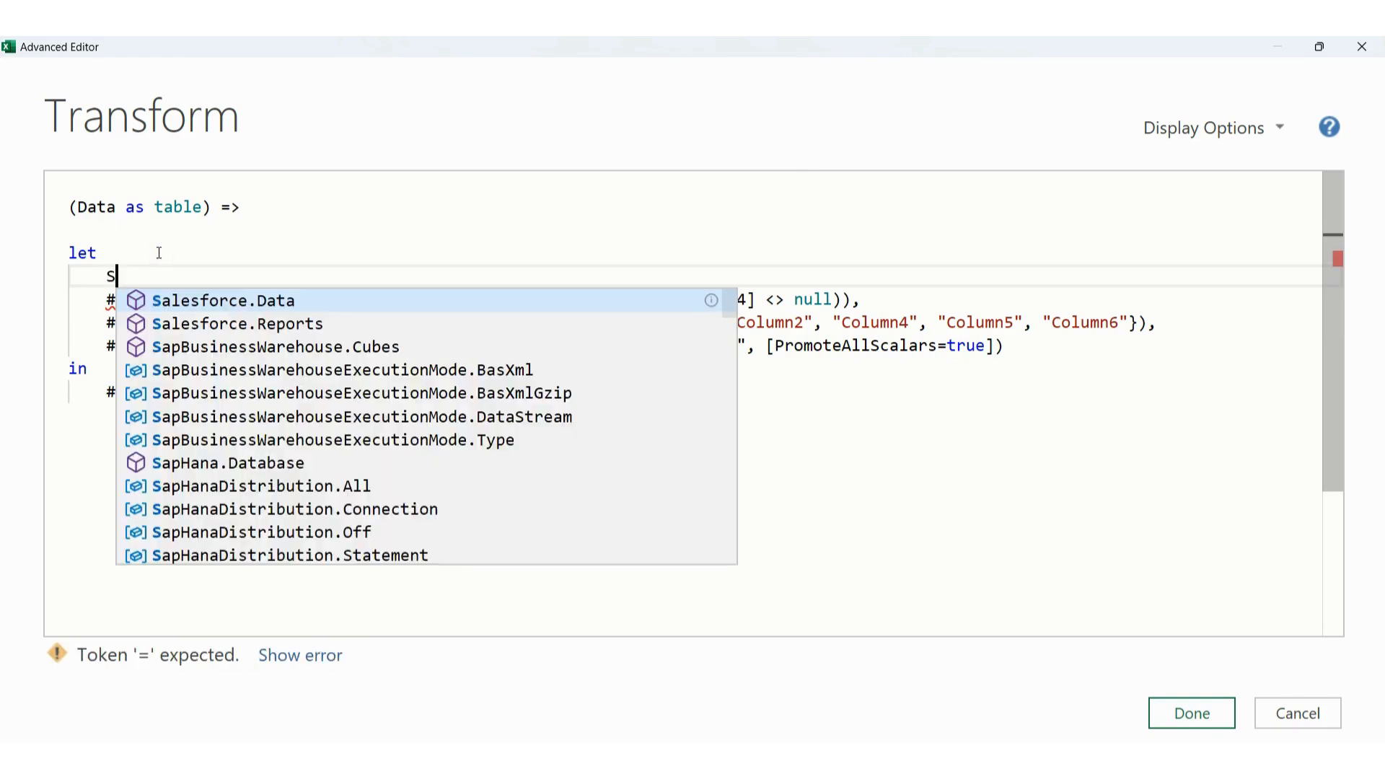
pyautogui.write('ource = Data')
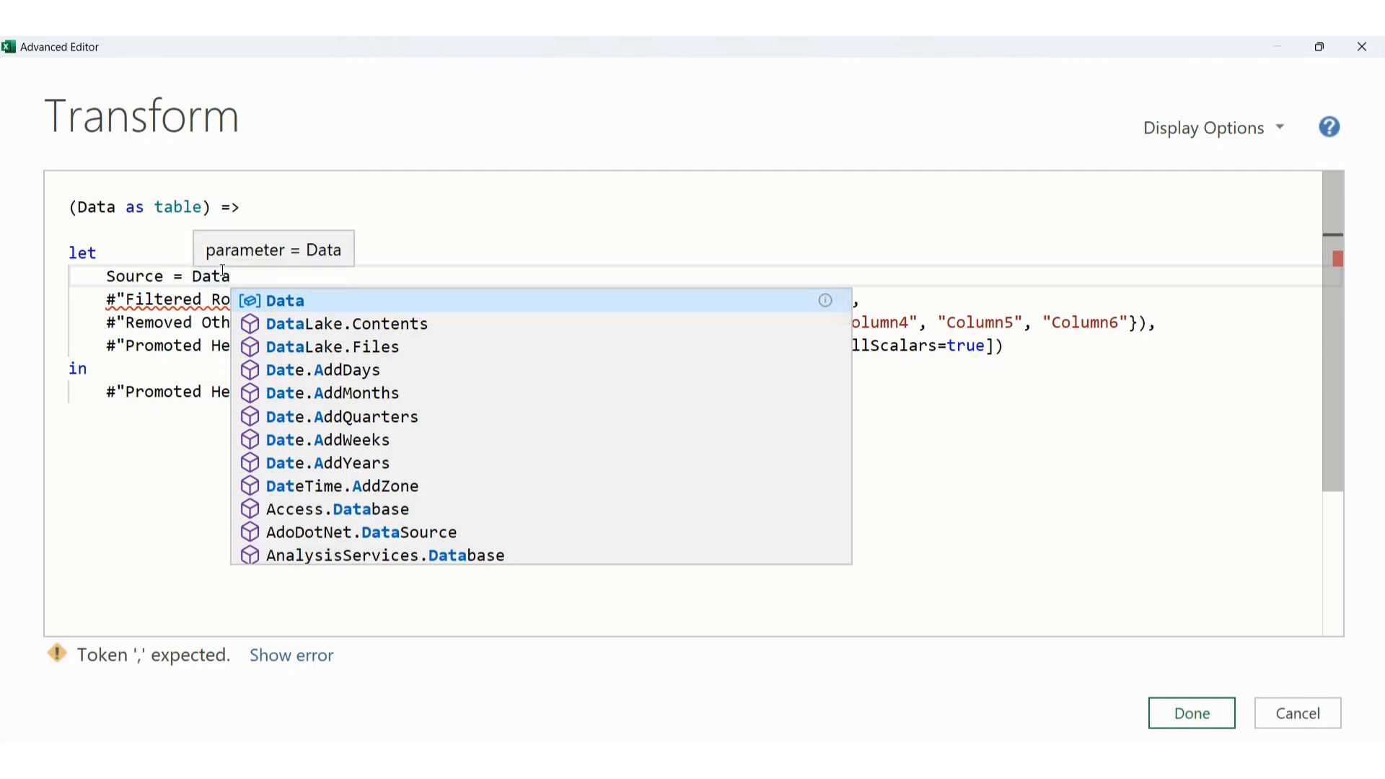
pyautogui.write(',')
pyautogui.moveTo(184, 267); pyautogui.dragTo(247, 289)
pyautogui.moveTo(70, 190); pyautogui.dragTo(181, 268)
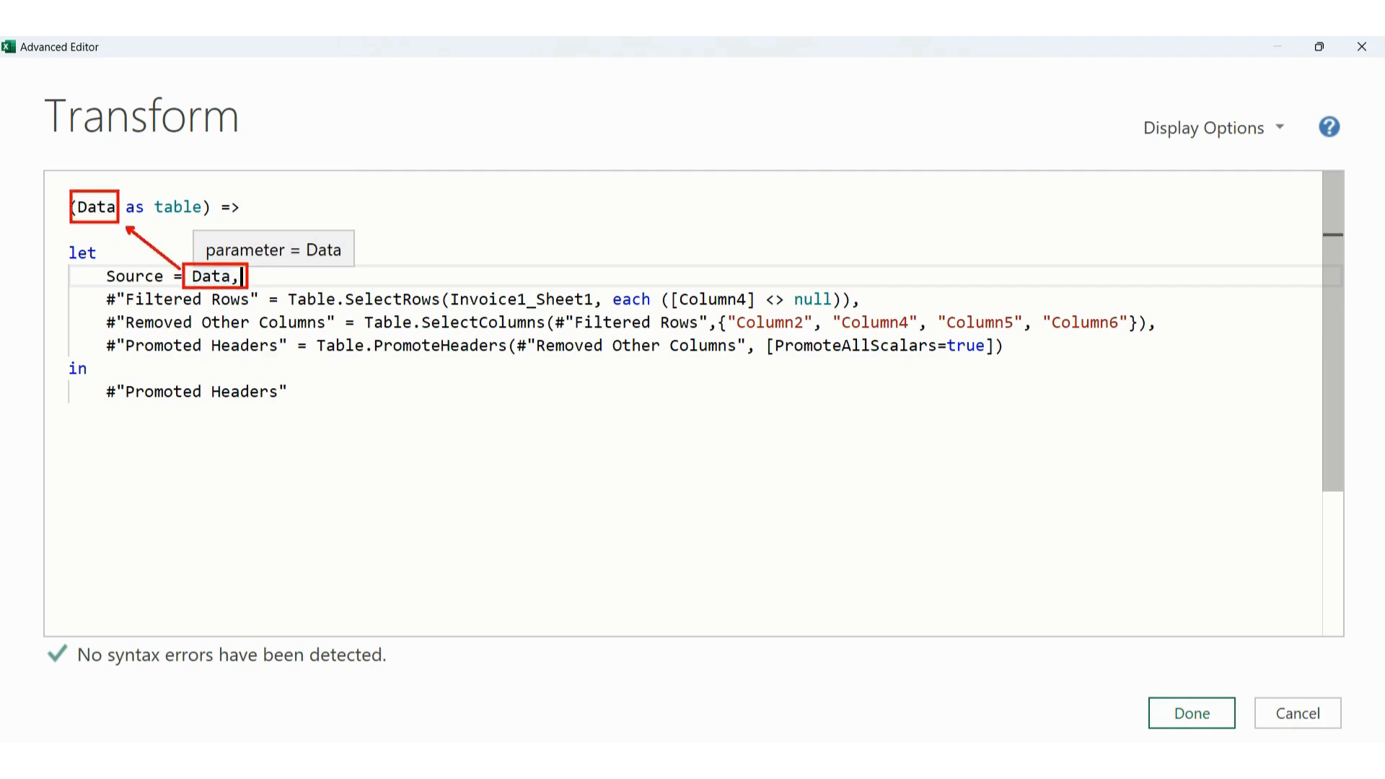
pyautogui.press('Escape')
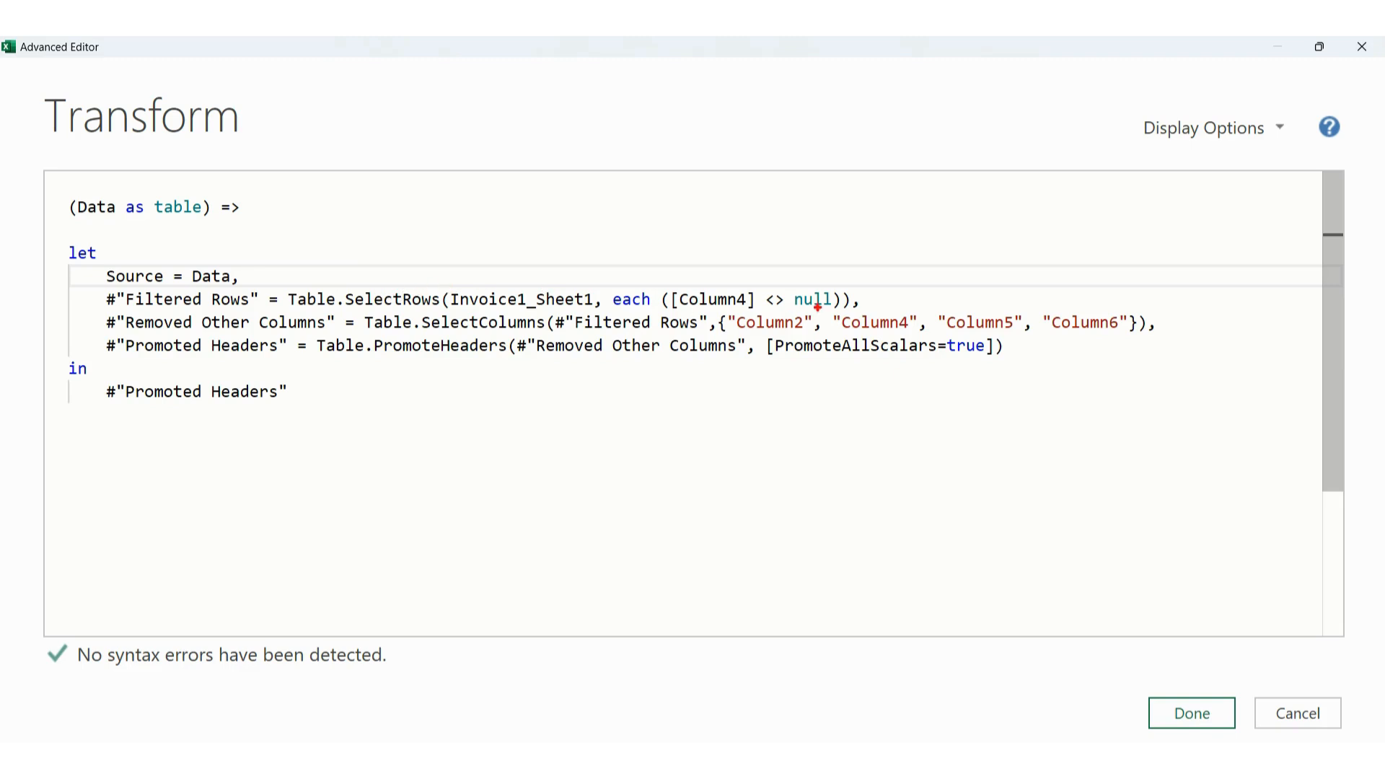
# Replace Invoice1_Sheet1 with Source in the Filtered Rows line and apply the code to turn Transform into a function
pyautogui.moveTo(868, 297); pyautogui.dragTo(896, 295)
pyautogui.moveTo(439, 284)
pyautogui.mouseDown()
pyautogui.moveTo(470, 301)
pyautogui.moveTo(604, 313)
pyautogui.mouseUp()
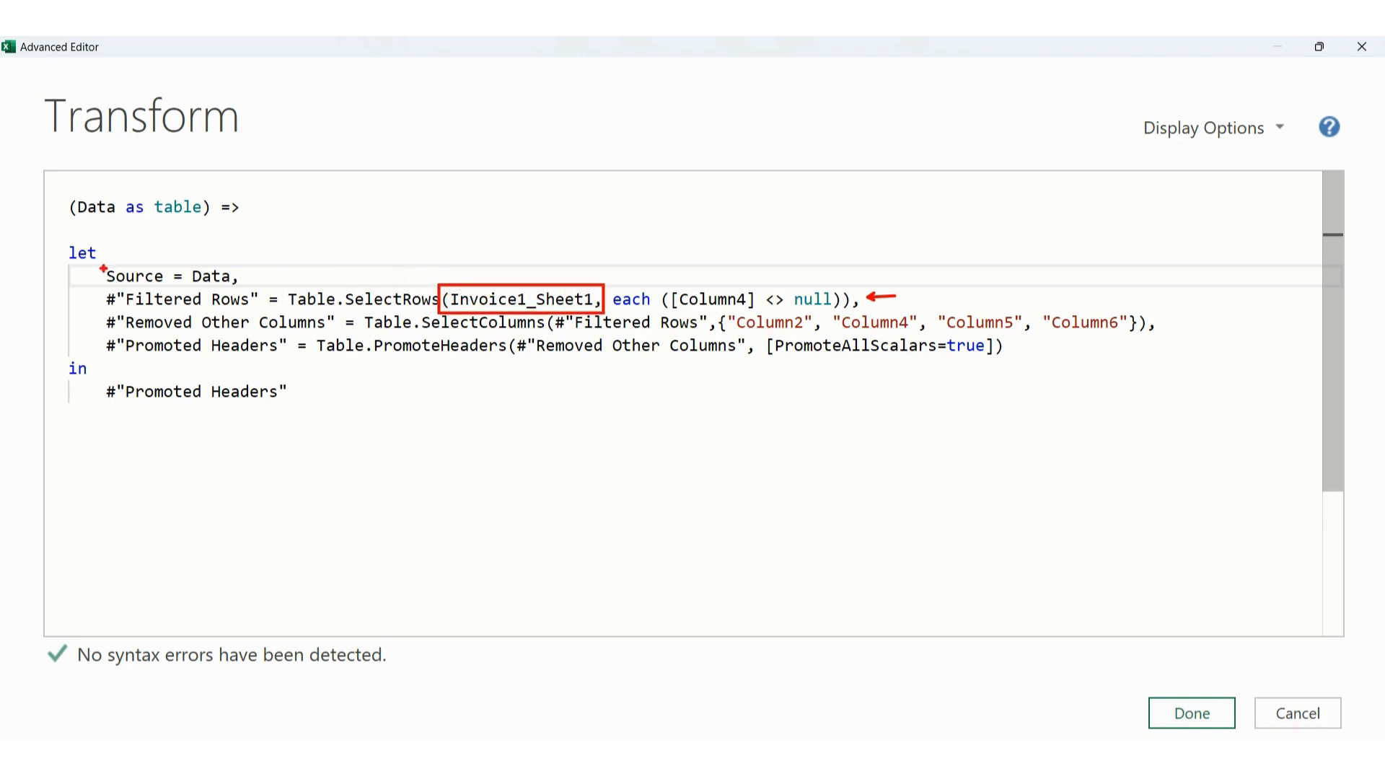
pyautogui.moveTo(100, 263)
pyautogui.mouseDown()
pyautogui.moveTo(109, 285)
pyautogui.moveTo(148, 288)
pyautogui.moveTo(441, 258)
pyautogui.moveTo(453, 278)
pyautogui.mouseUp()
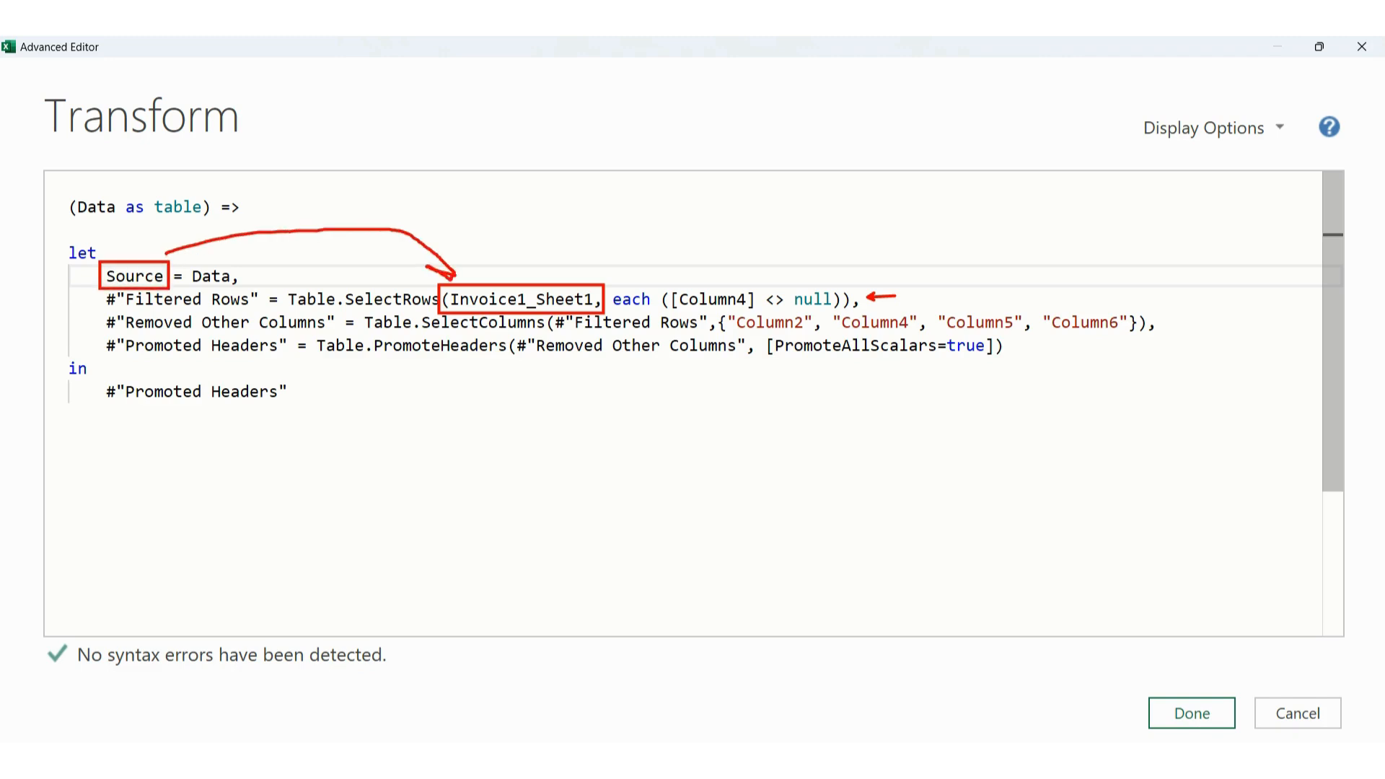
pyautogui.press('Escape')
pyautogui.click(454, 299)
pyautogui.moveTo(454, 299); pyautogui.dragTo(596, 298)
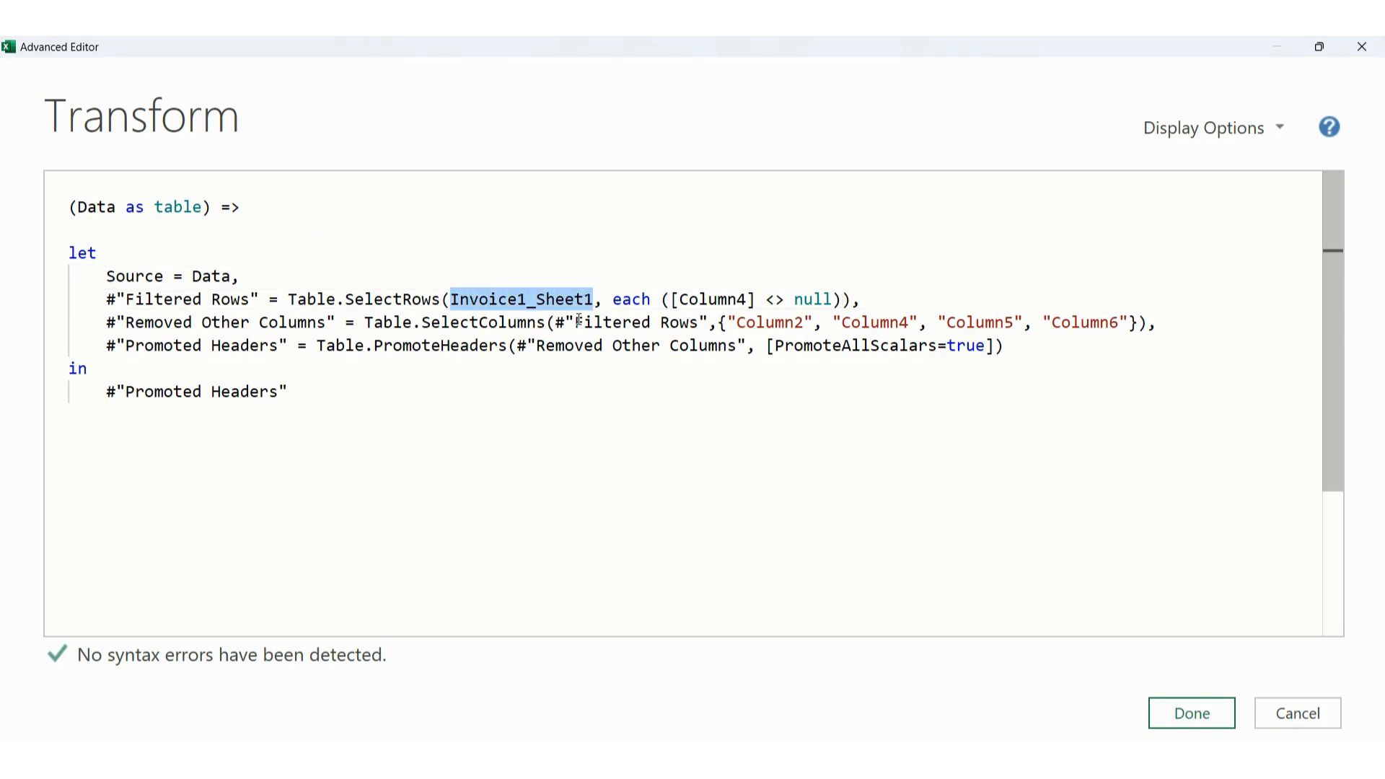
pyautogui.write('Source')
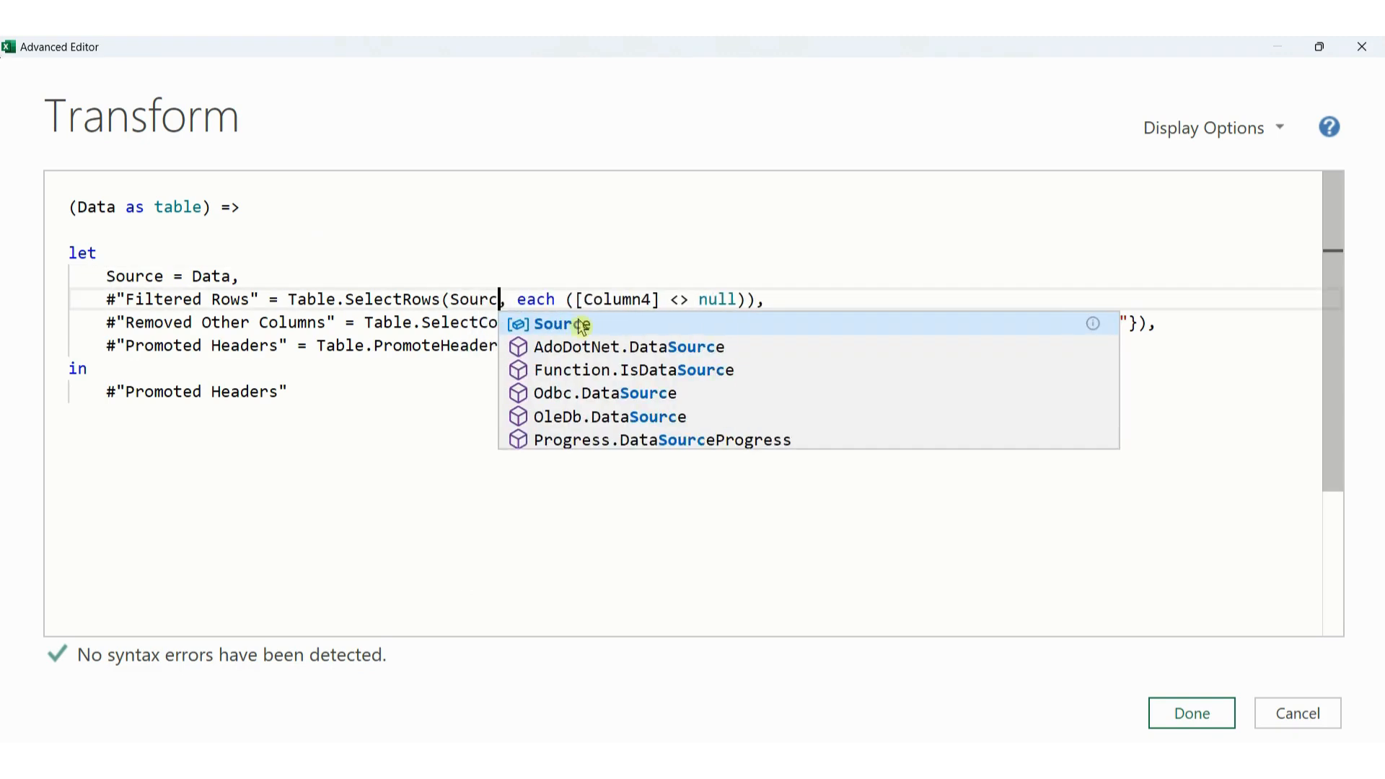
pyautogui.click(563, 500)
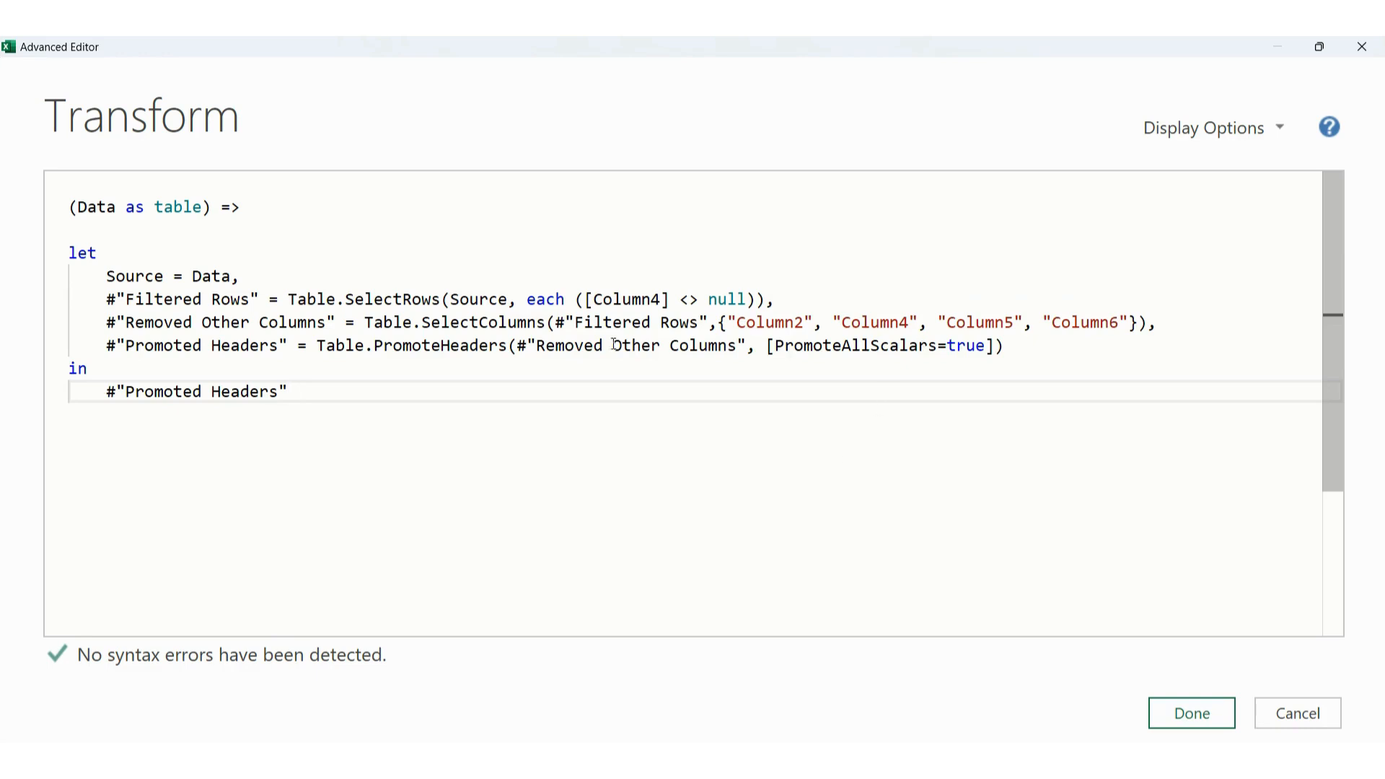
pyautogui.click(1190, 715)
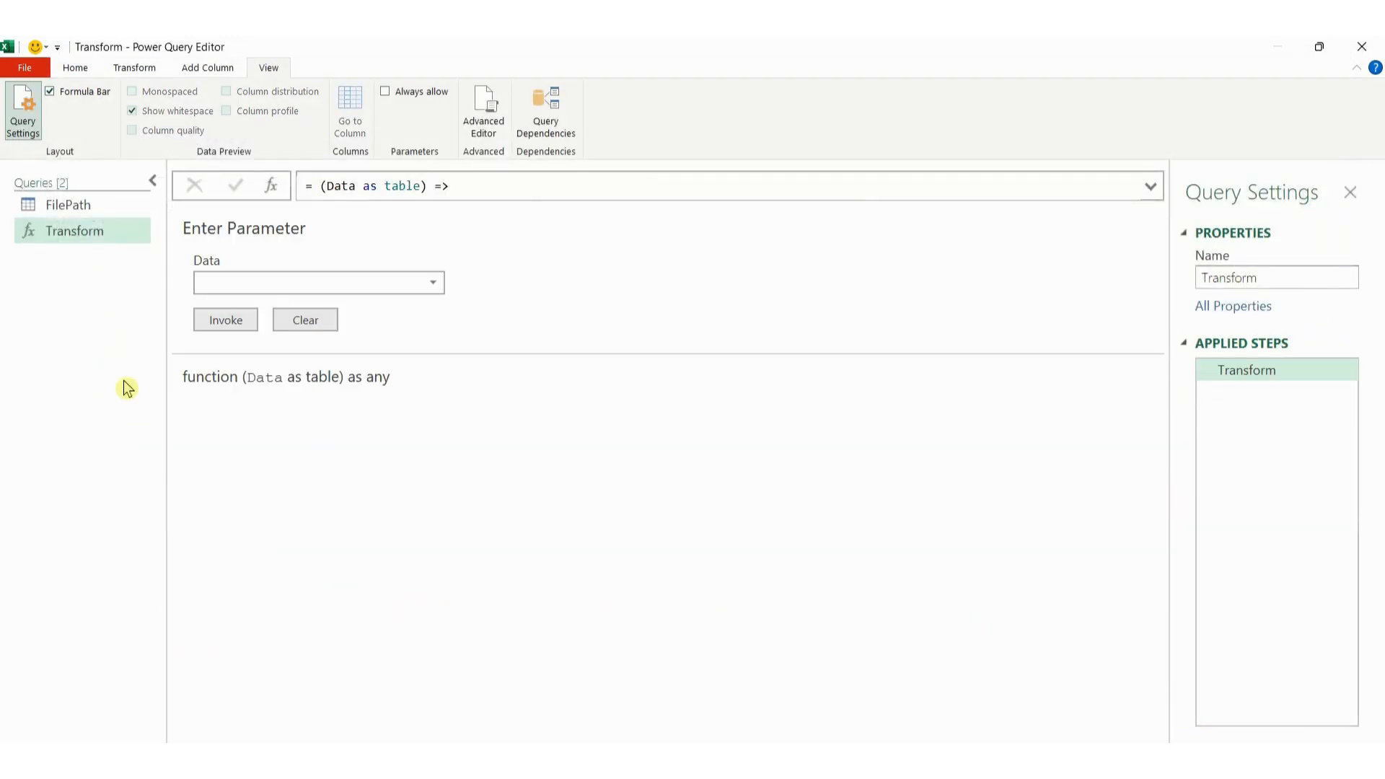
pyautogui.moveTo(12, 215)
pyautogui.mouseDown()
pyautogui.moveTo(85, 249)
pyautogui.moveTo(126, 249)
pyautogui.mouseUp()
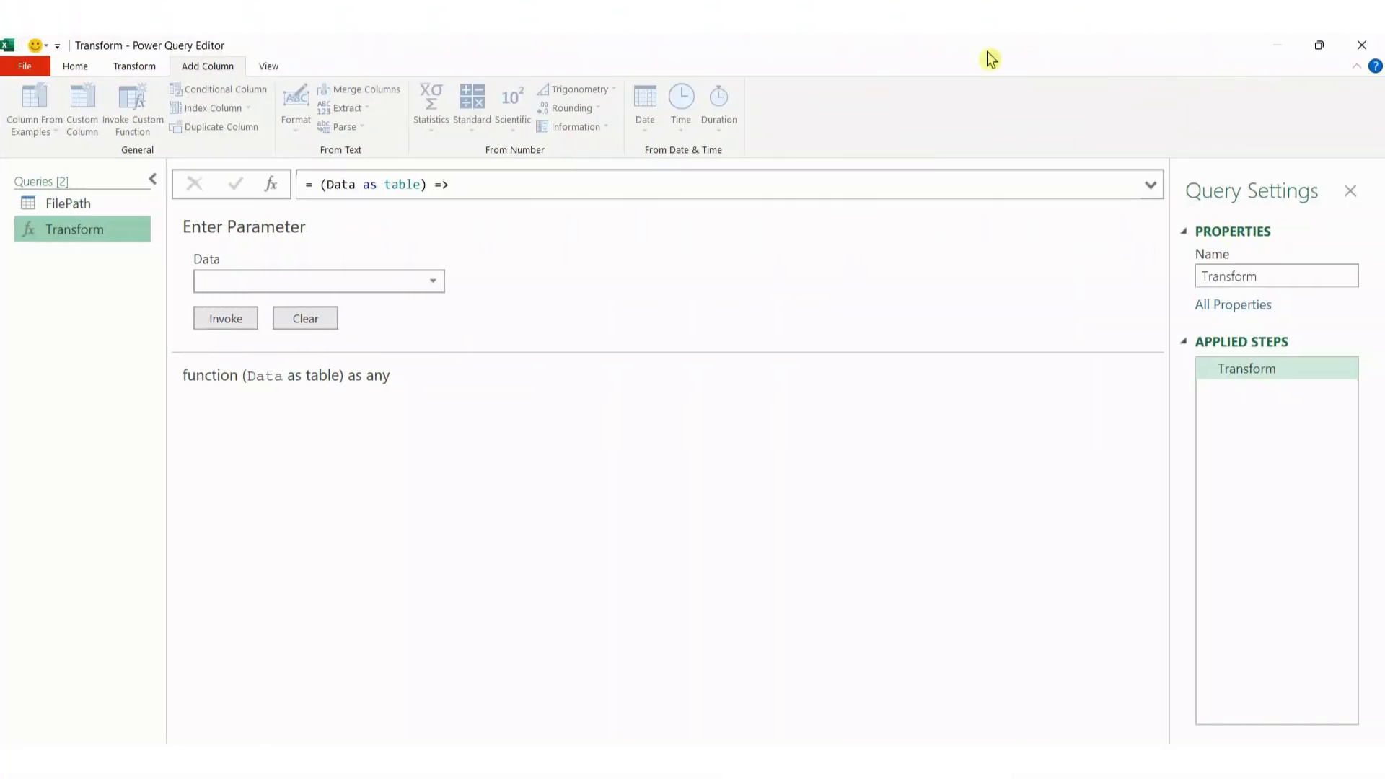
# Filter the FilePath query to keep only rows whose Name contains Invoice
pyautogui.click(101, 210)
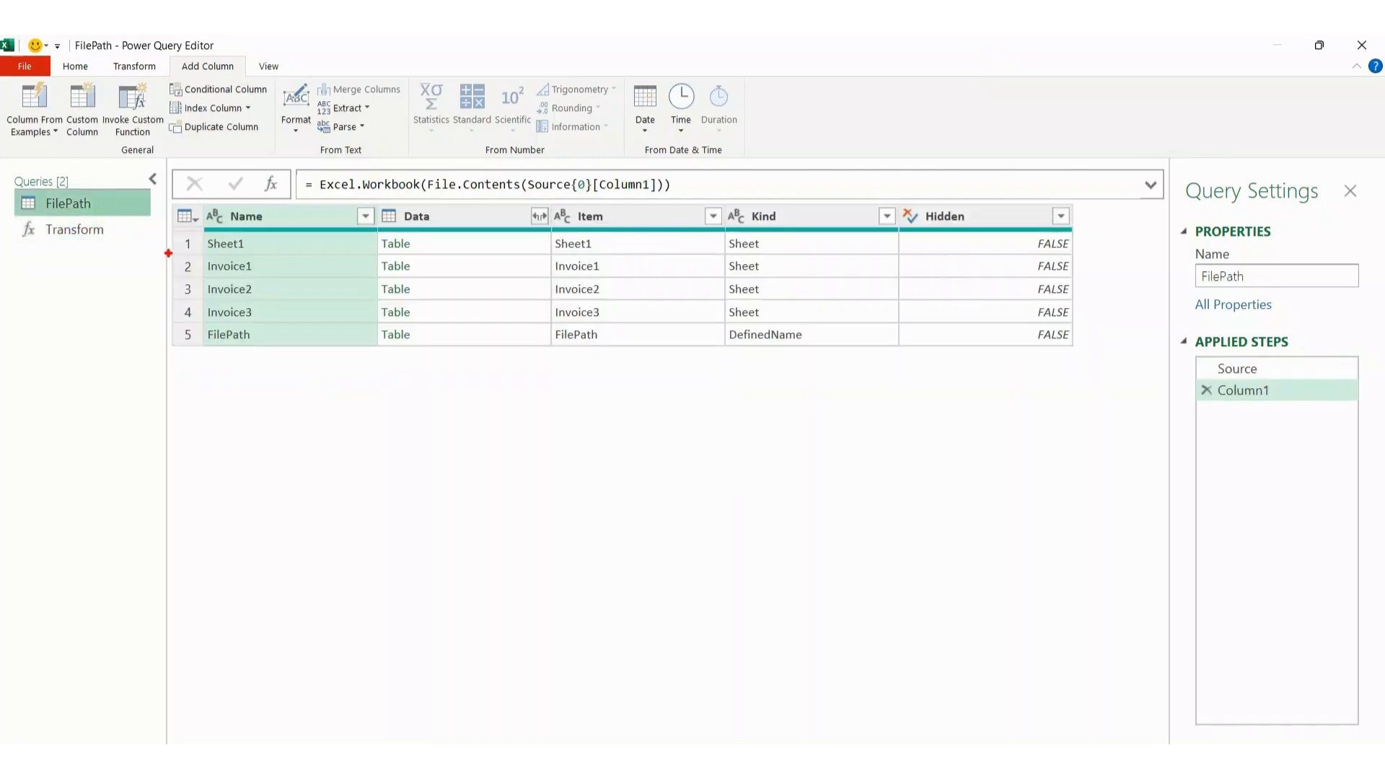
pyautogui.moveTo(168, 253)
pyautogui.mouseDown()
pyautogui.moveTo(199, 297)
pyautogui.moveTo(277, 322)
pyautogui.mouseUp()
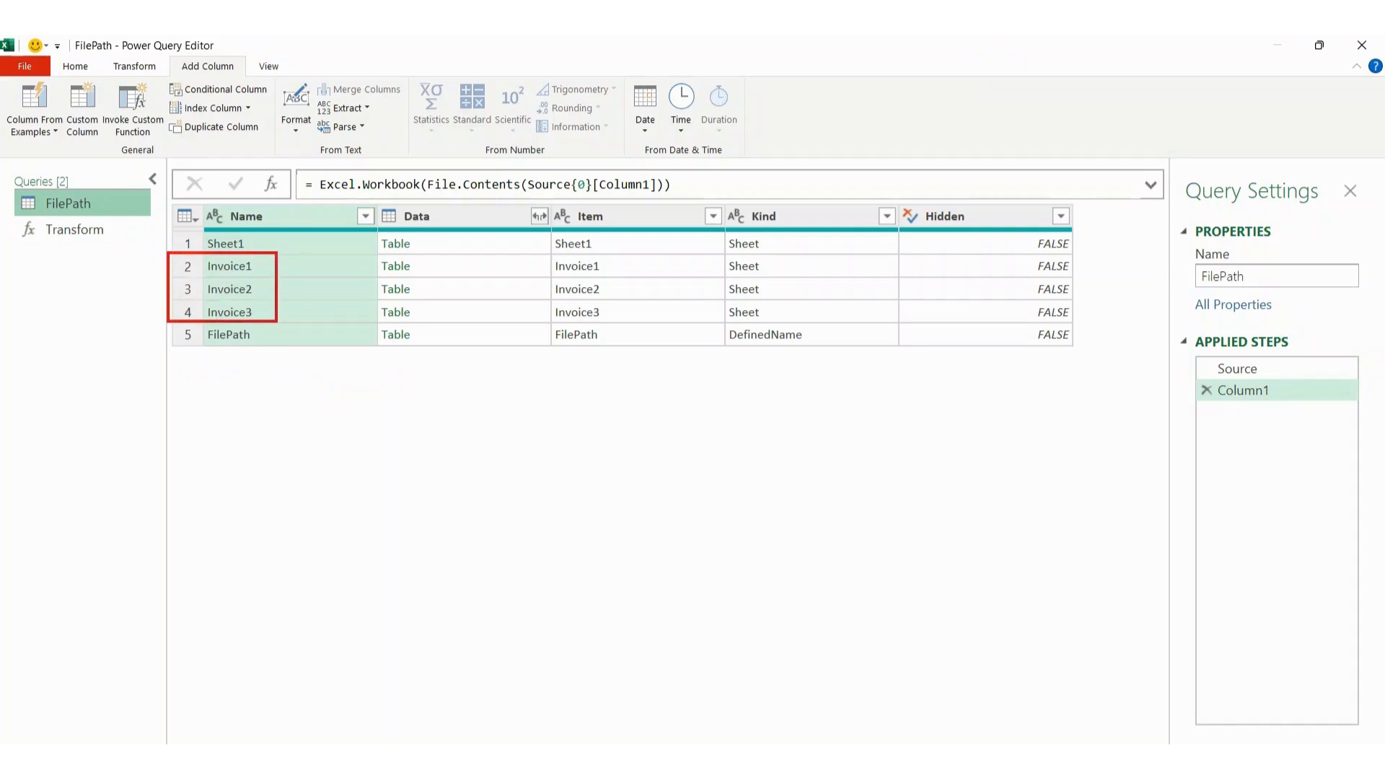
pyautogui.moveTo(297, 237); pyautogui.dragTo(307, 248)
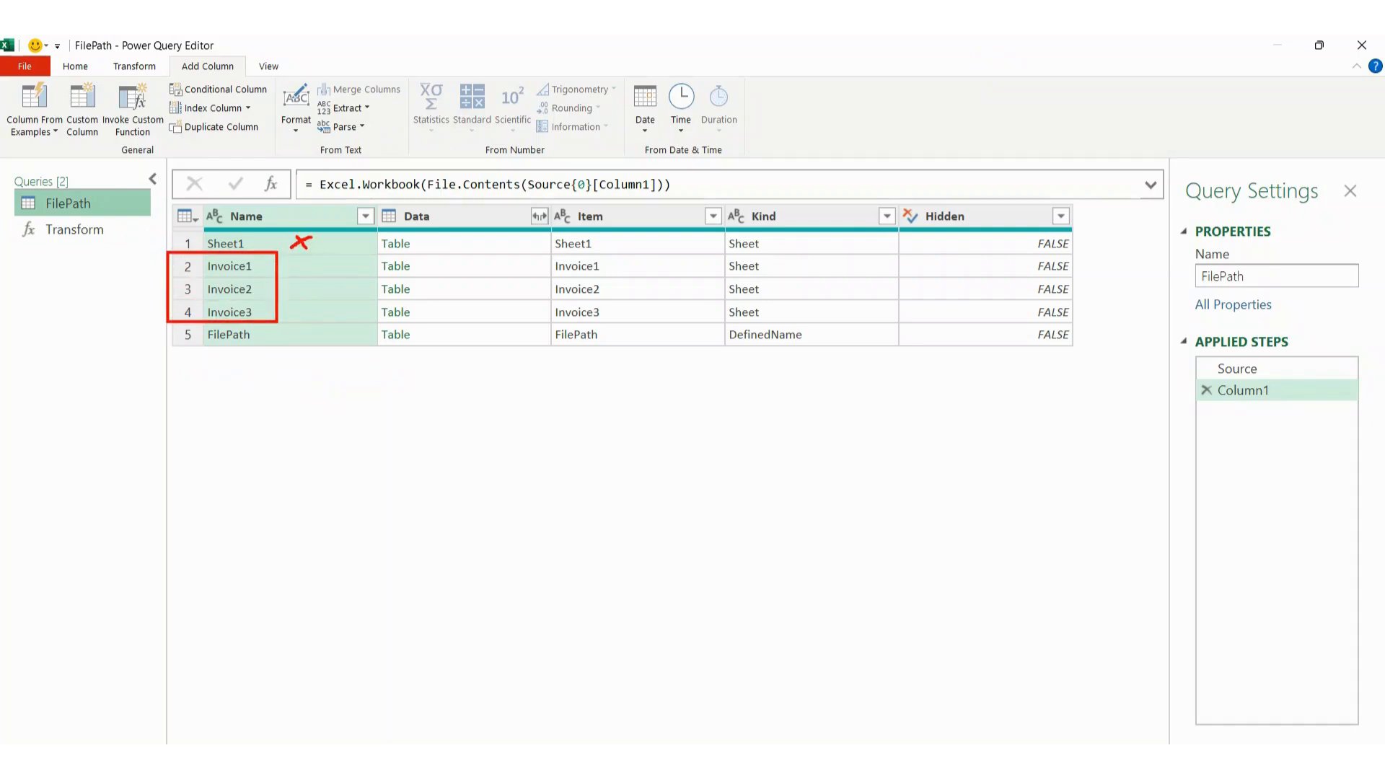
pyautogui.moveTo(296, 329); pyautogui.dragTo(307, 348)
pyautogui.press('Escape')
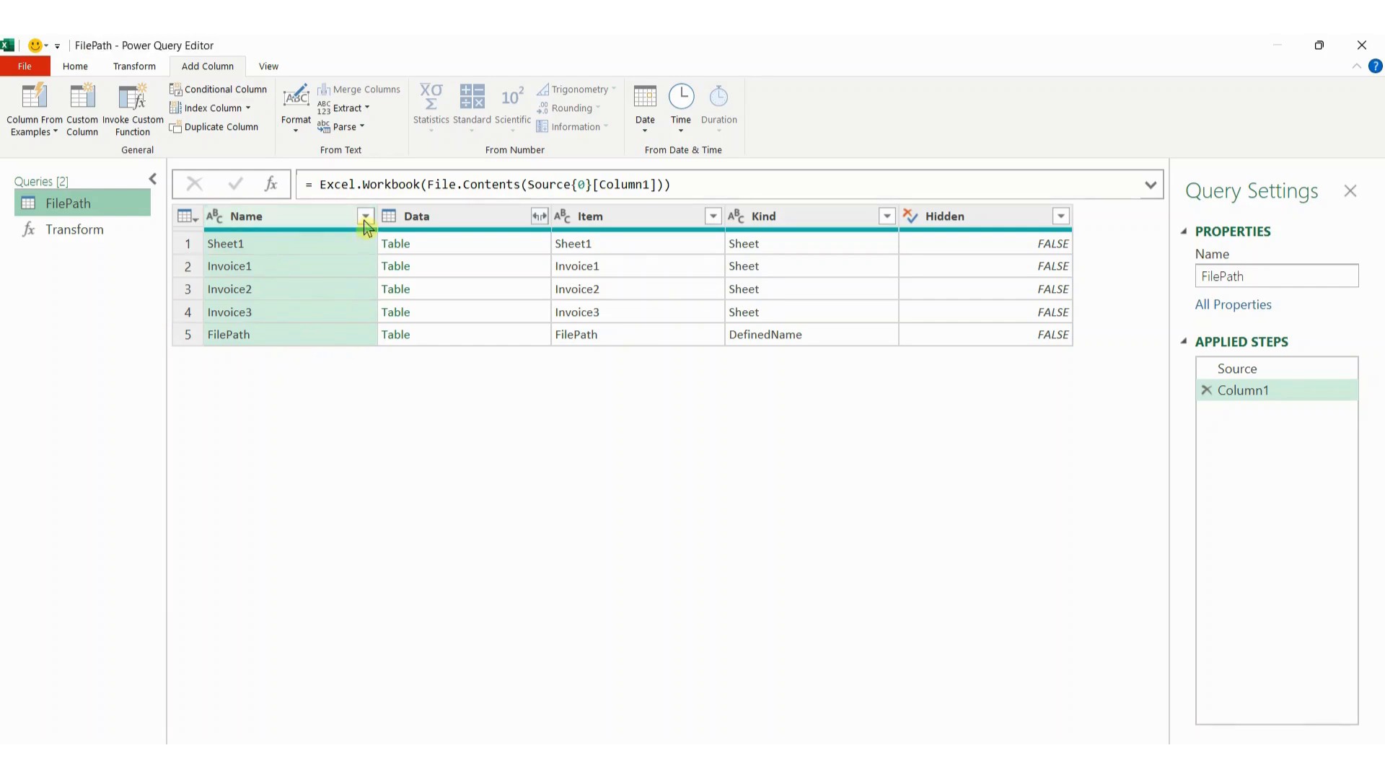
pyautogui.click(364, 219)
pyautogui.moveTo(219, 382)
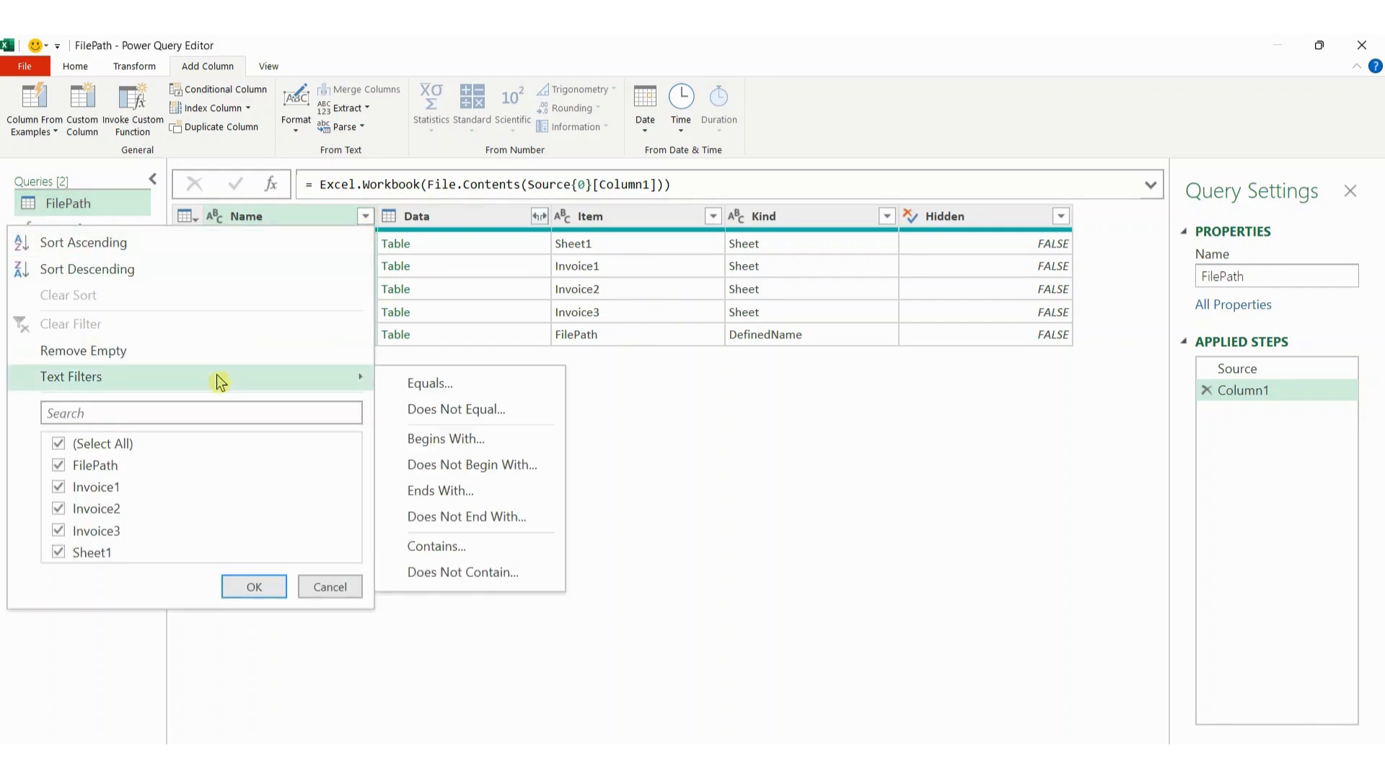
pyautogui.click(450, 548)
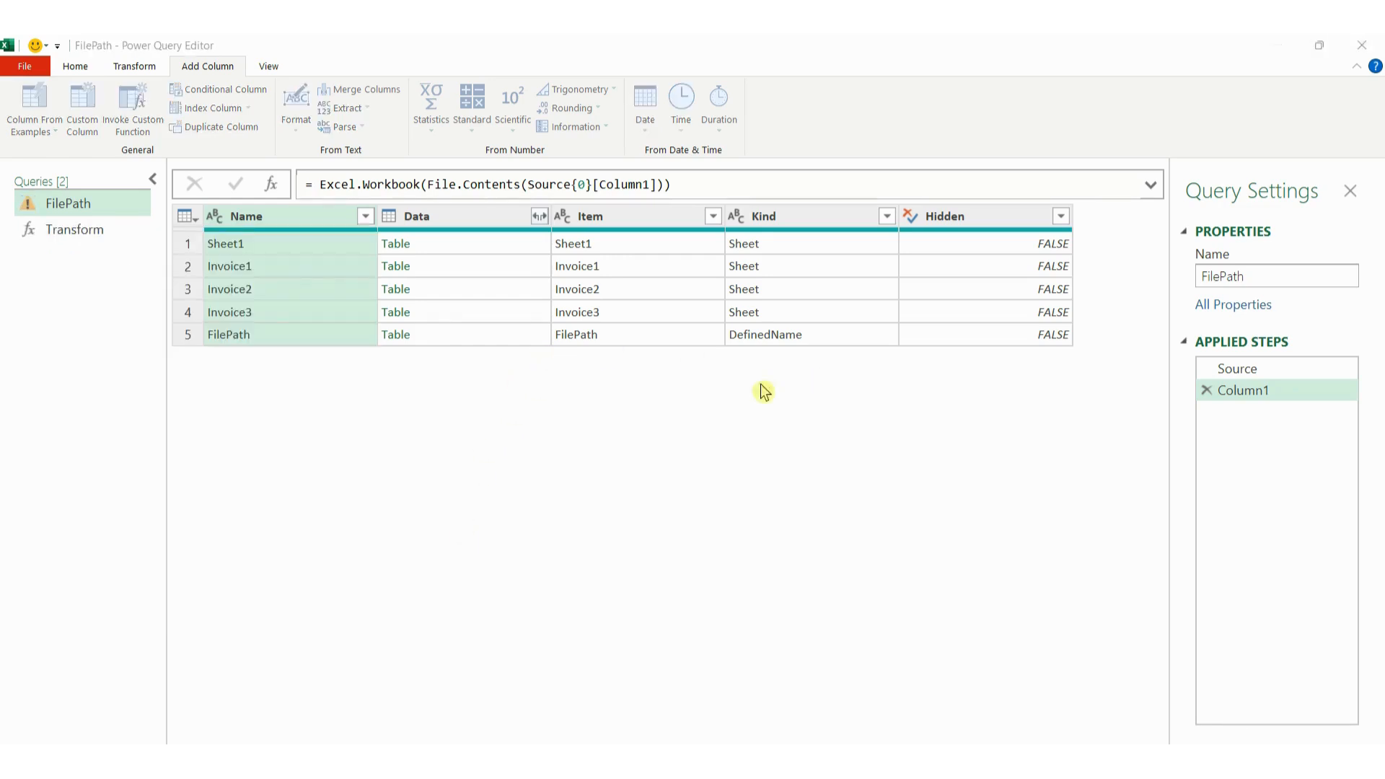
pyautogui.click(649, 405)
pyautogui.write('Invoice')
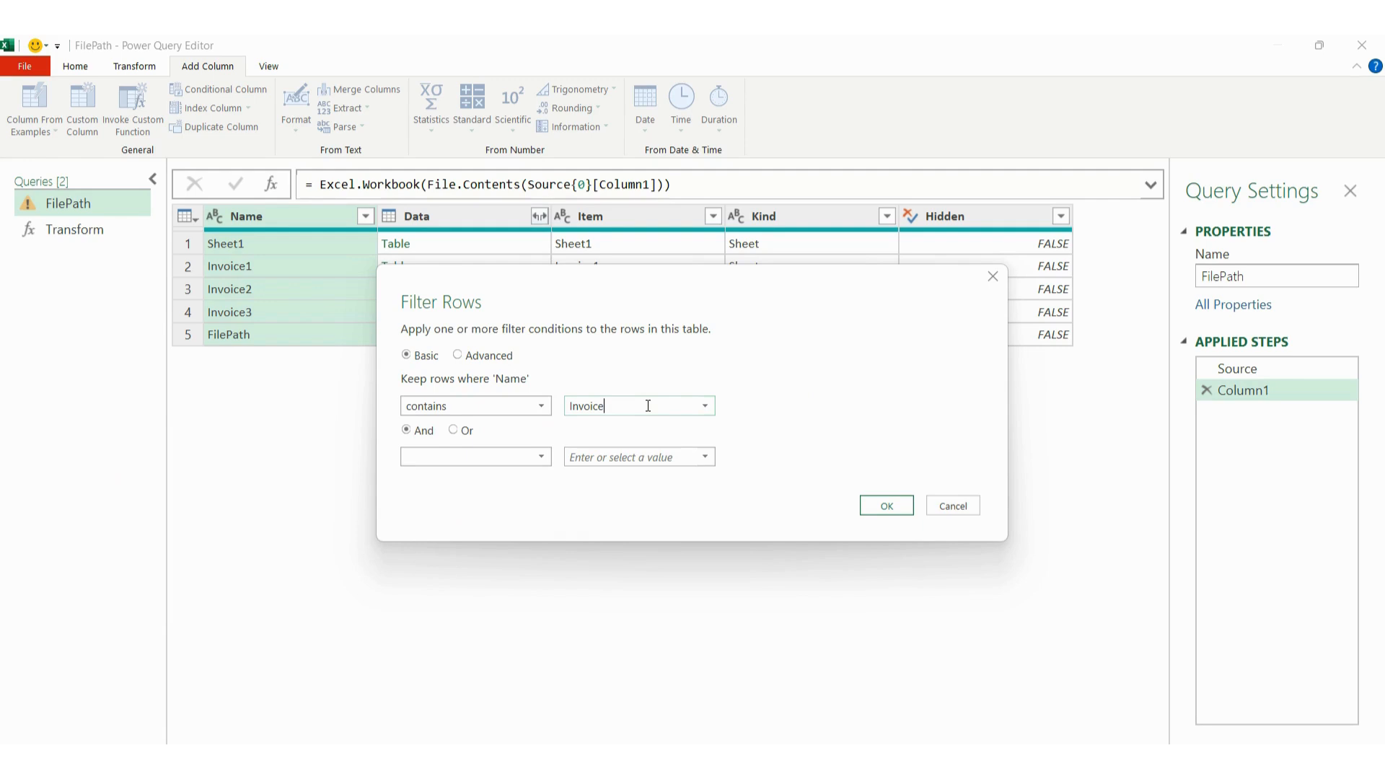
pyautogui.click(896, 511)
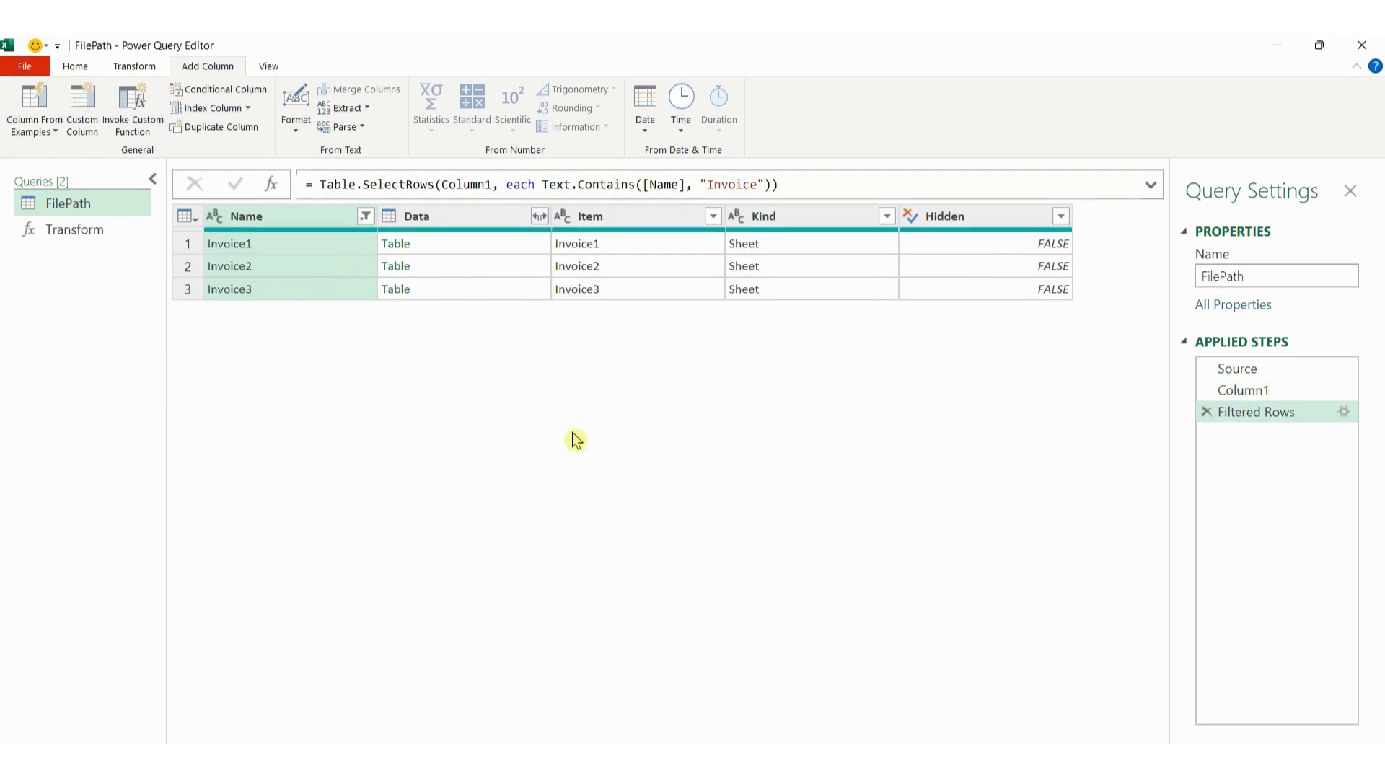
# Remove the Item, Kind and Hidden columns from the FilePath query
pyautogui.click(625, 219)
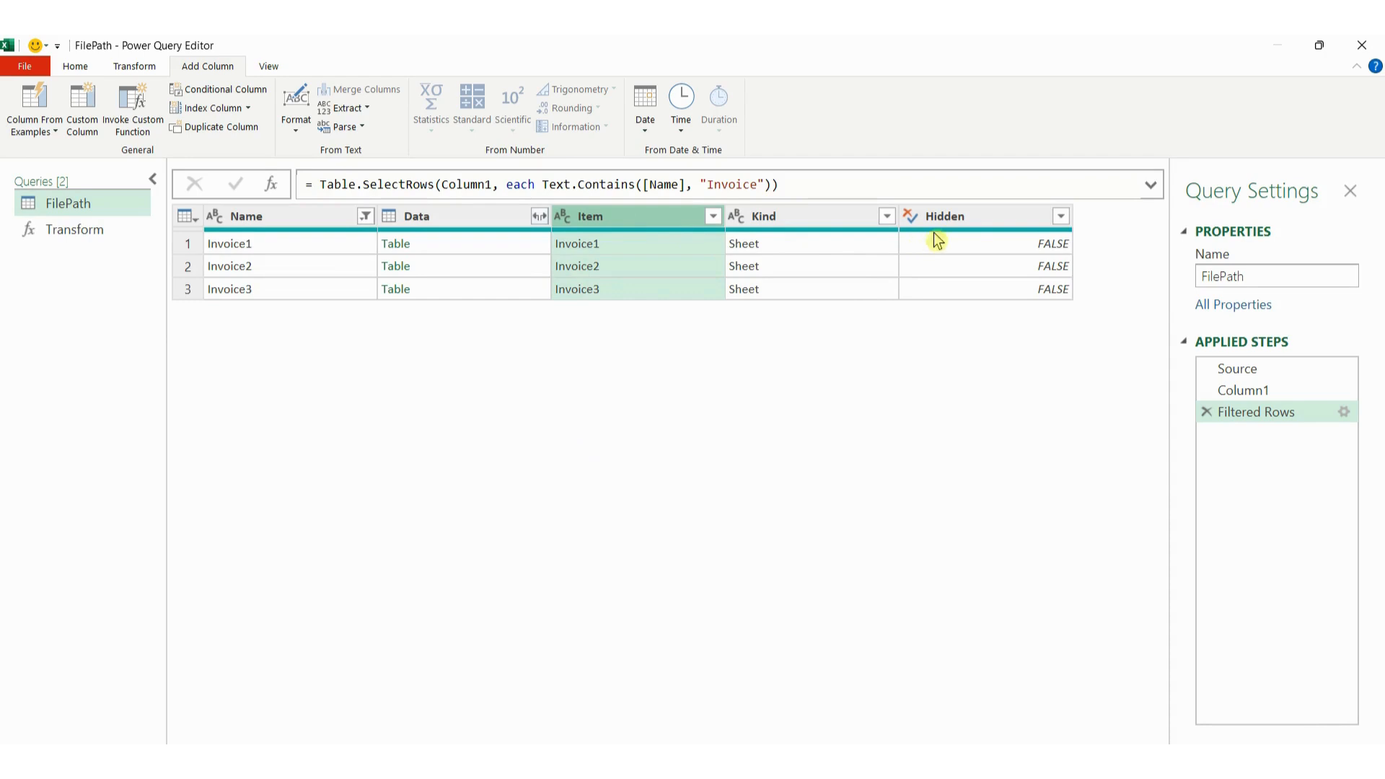
pyautogui.keyDown('shift'); pyautogui.click(976, 220); pyautogui.keyUp('shift')
pyautogui.rightClick(975, 220)
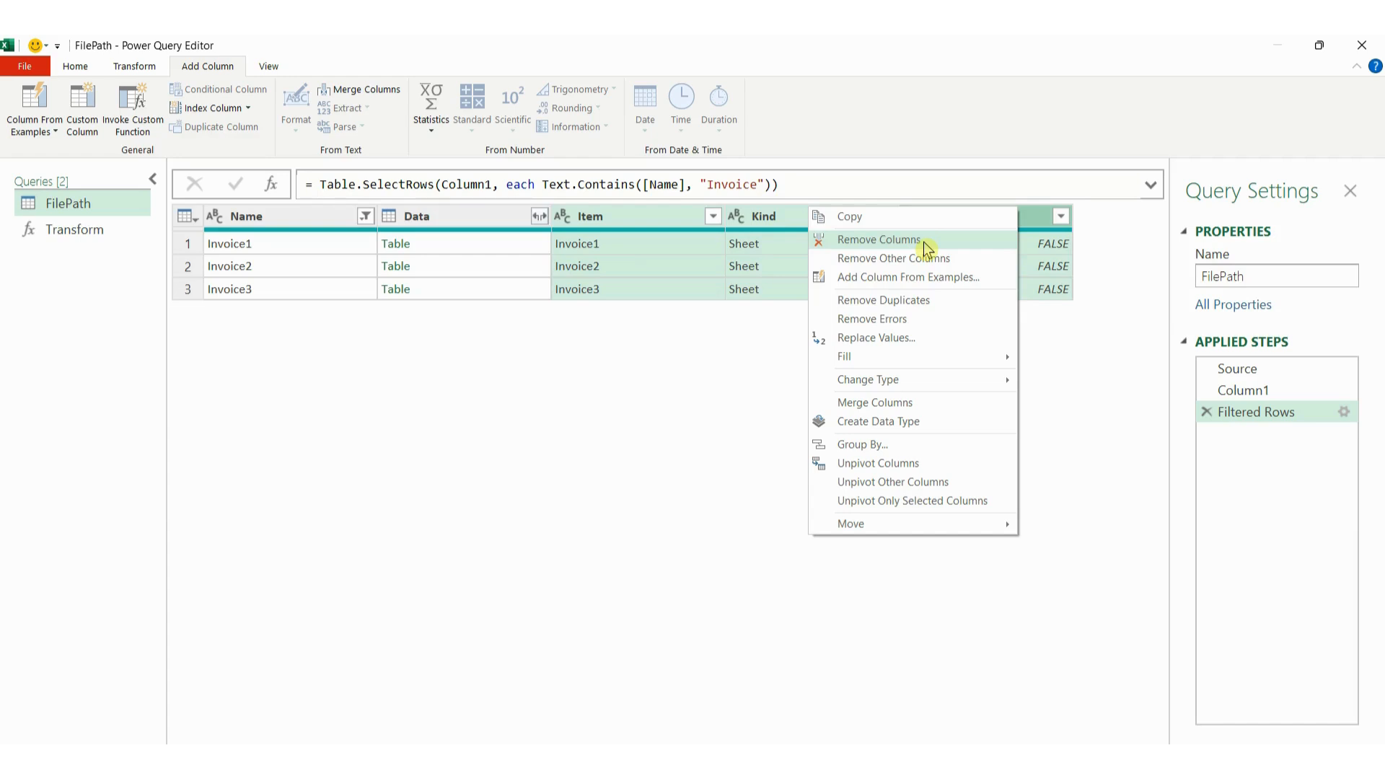
pyautogui.click(924, 241)
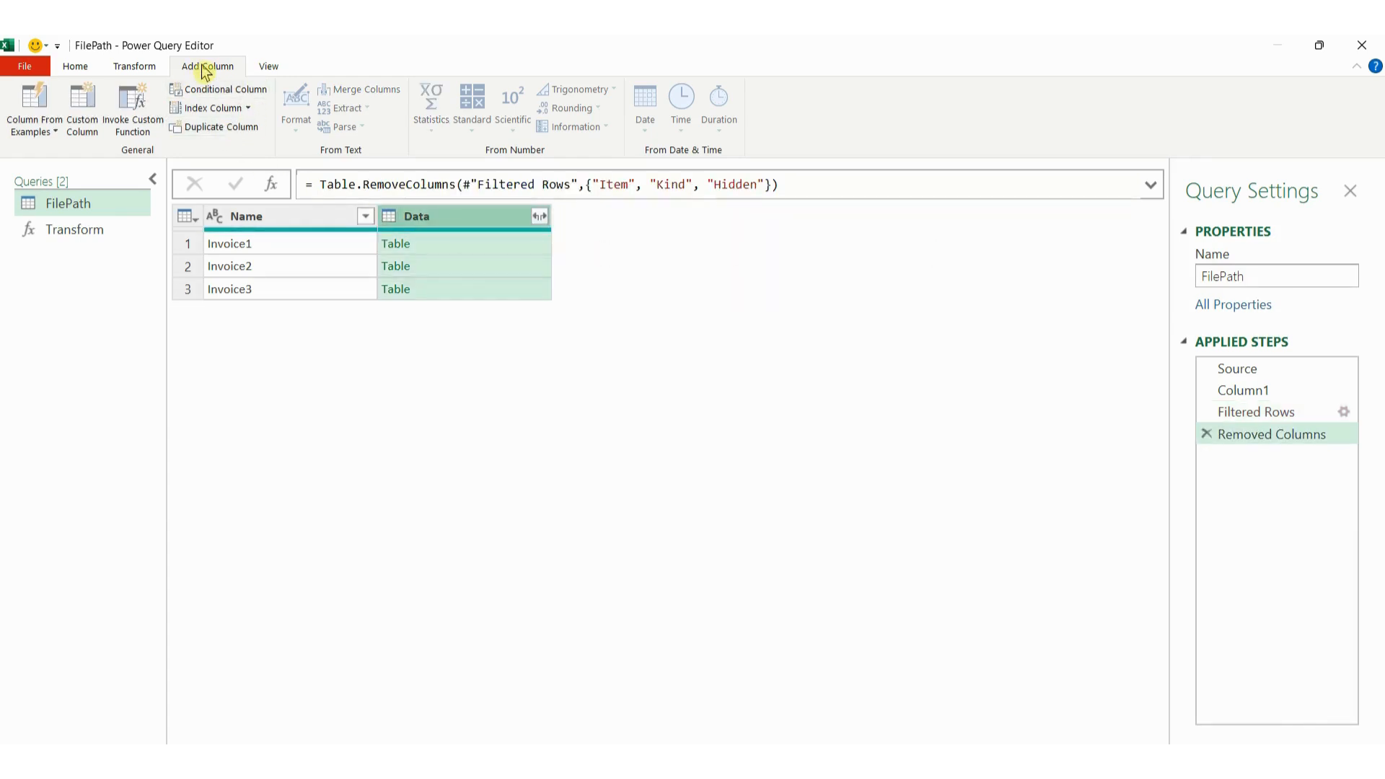
# Set up a new column that invokes a custom function, choosing Transform as the function query
pyautogui.click(132, 111)
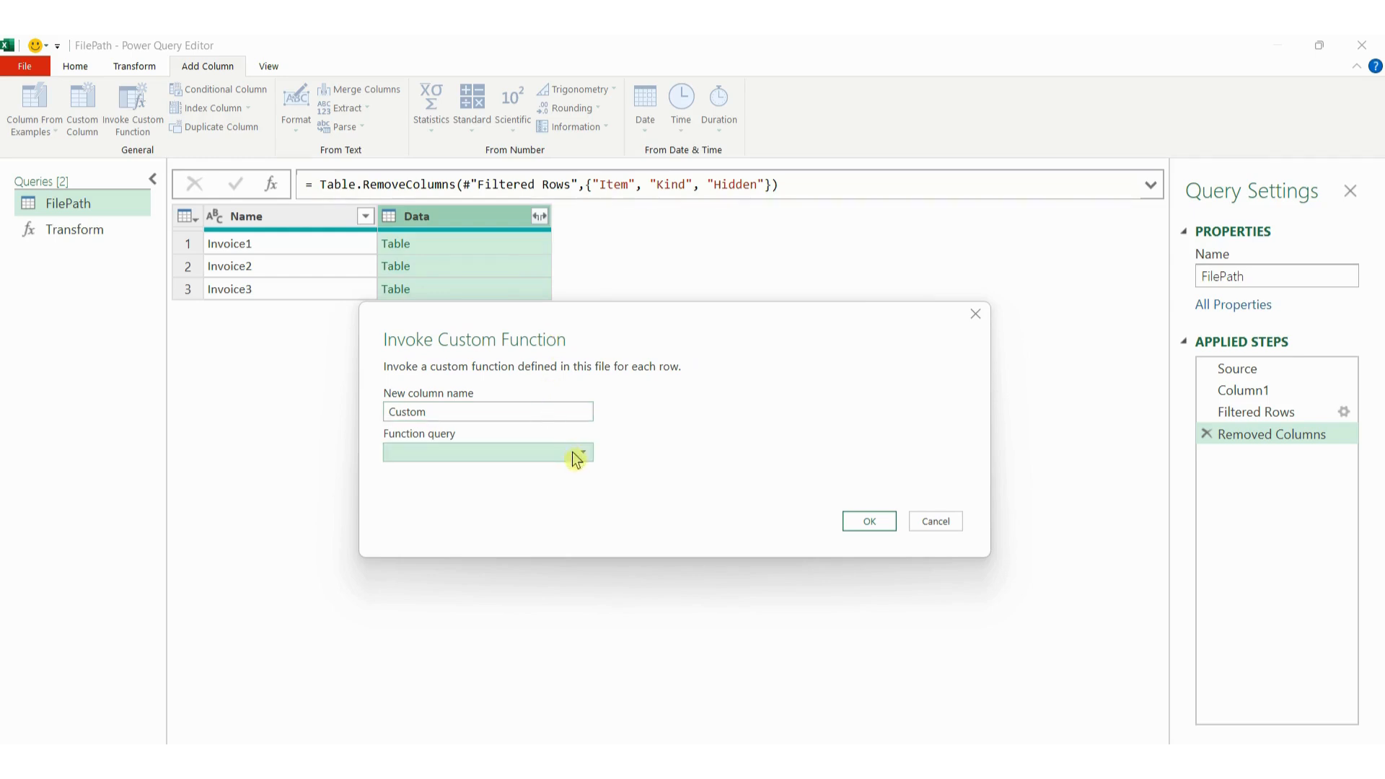
pyautogui.moveTo(376, 422)
pyautogui.mouseDown()
pyautogui.moveTo(393, 447)
pyautogui.moveTo(604, 473)
pyautogui.mouseUp()
pyautogui.press('Escape')
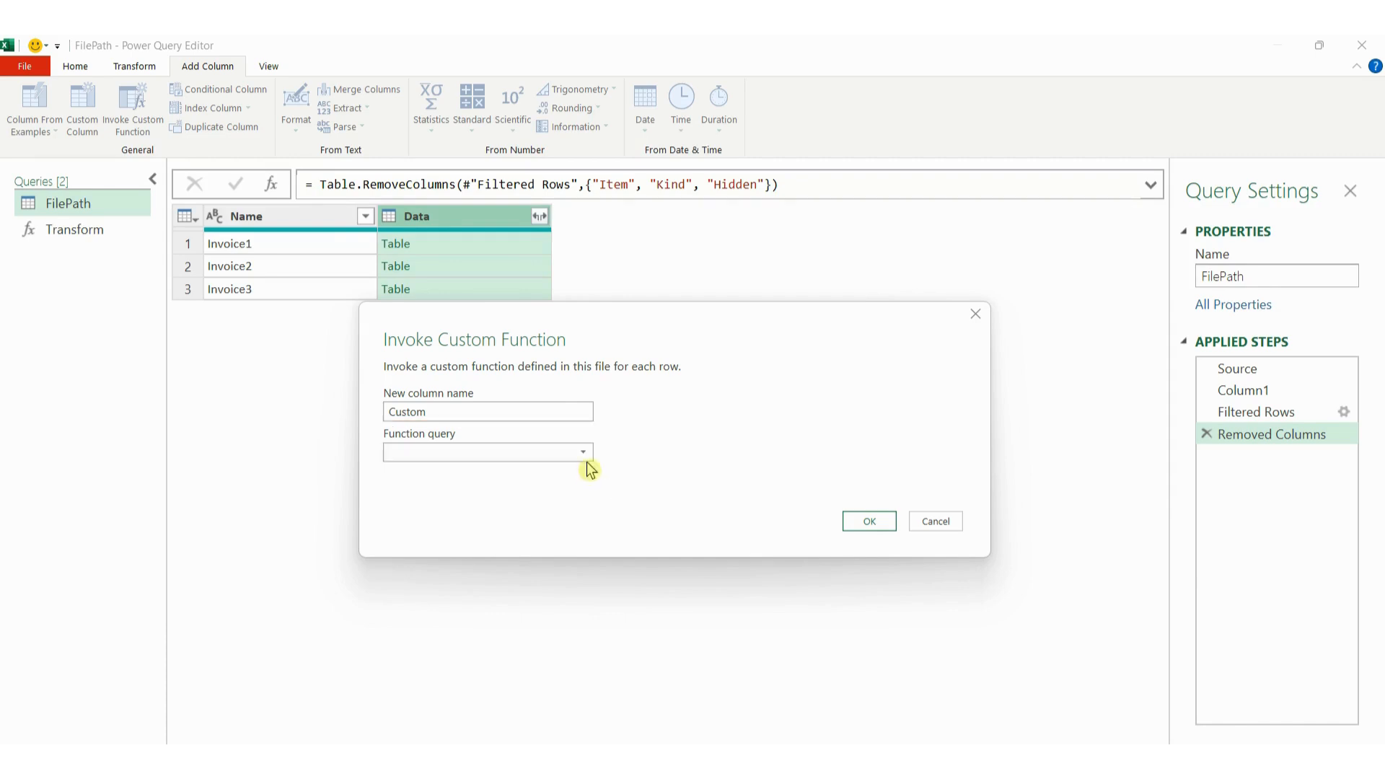
pyautogui.click(584, 453)
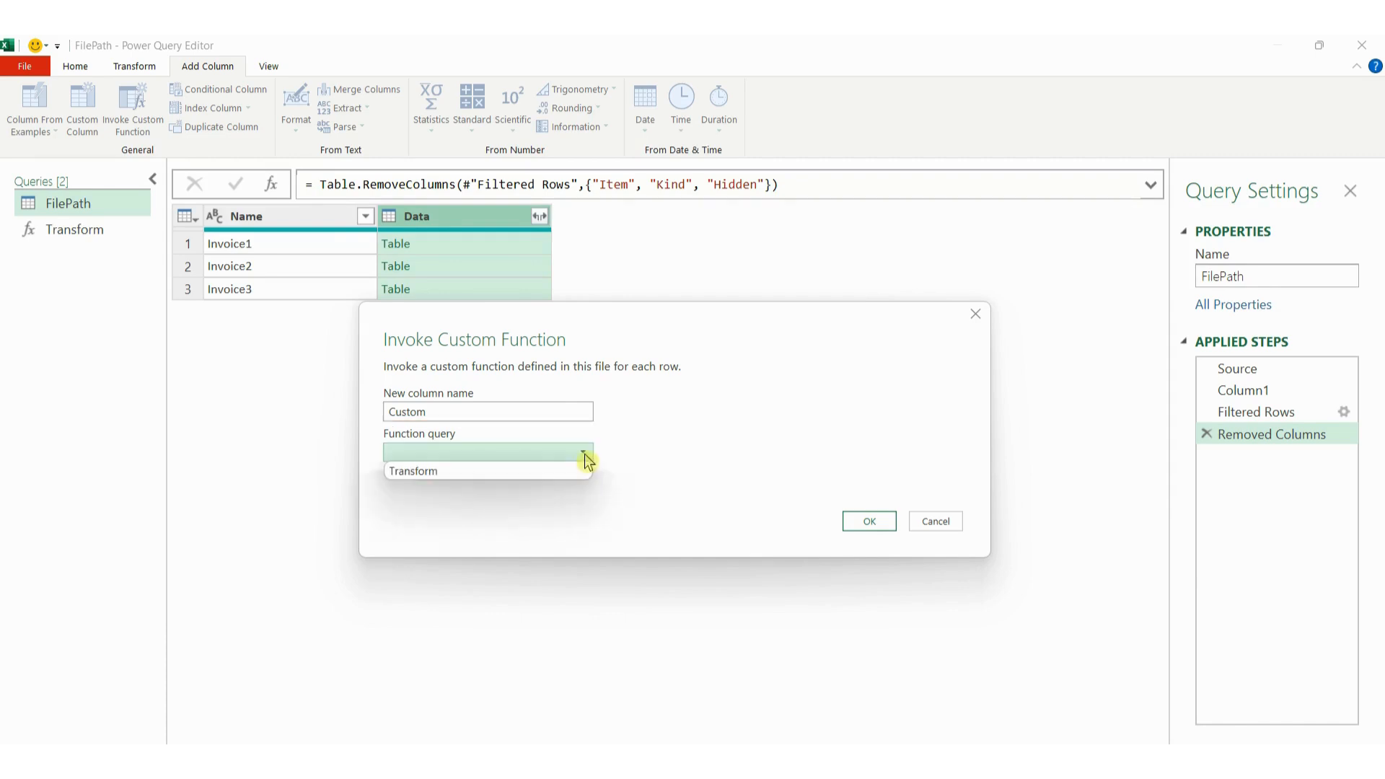
pyautogui.click(498, 474)
pyautogui.hotkey('ctrl', '2')
pyautogui.moveTo(31, 220)
pyautogui.mouseDown()
pyautogui.moveTo(60, 247)
pyautogui.moveTo(120, 251)
pyautogui.moveTo(372, 435)
pyautogui.mouseUp()
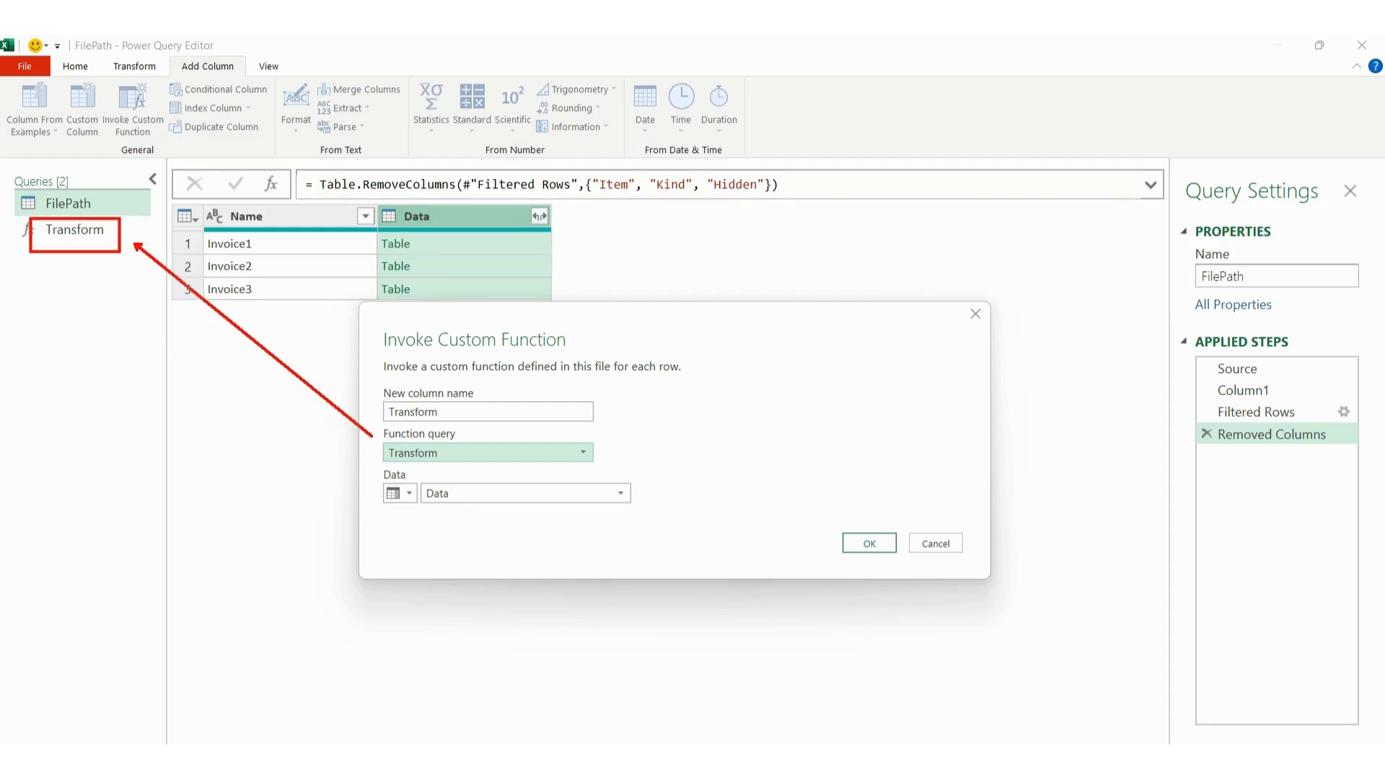
pyautogui.press('Escape')
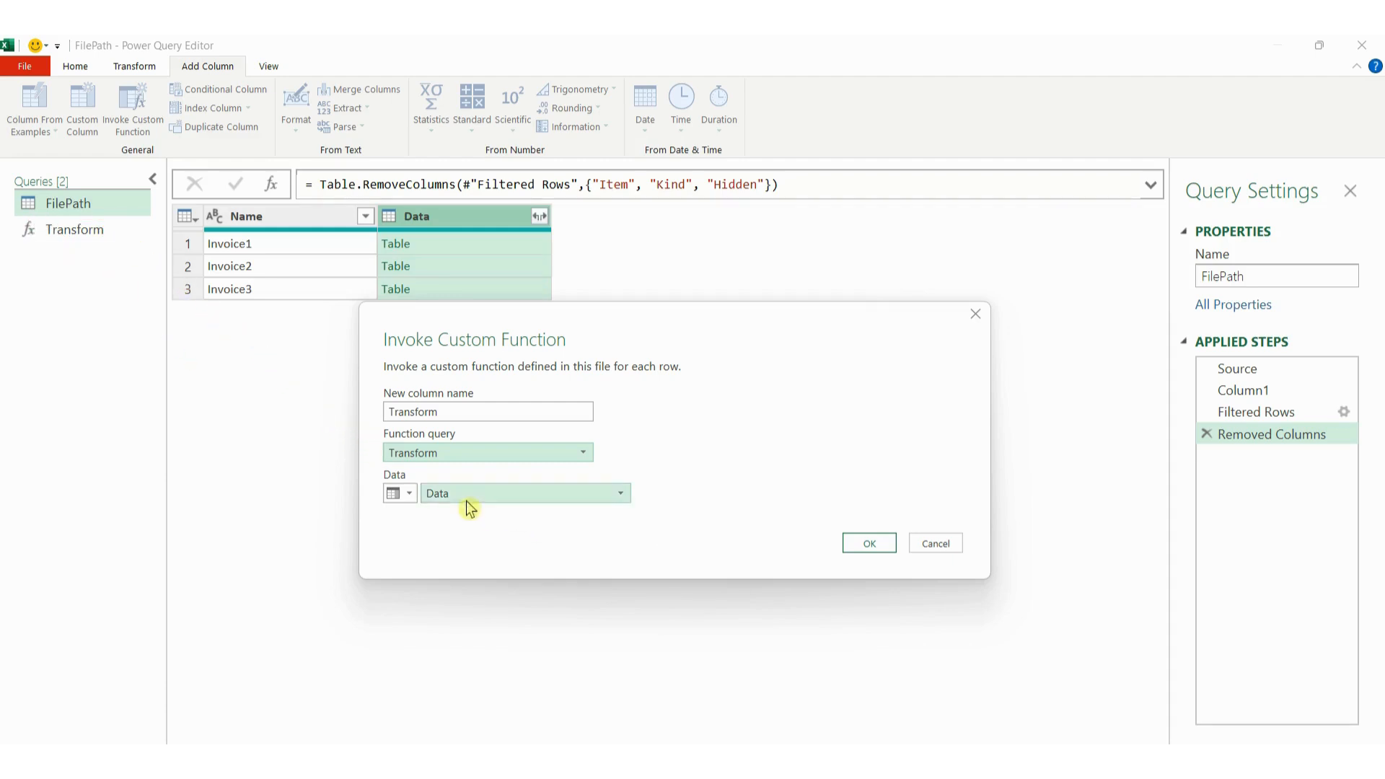
# Supply the function's Data parameter by column name from the Data column, create the Transform column, and preview its Invoice1 table
pyautogui.click(410, 495)
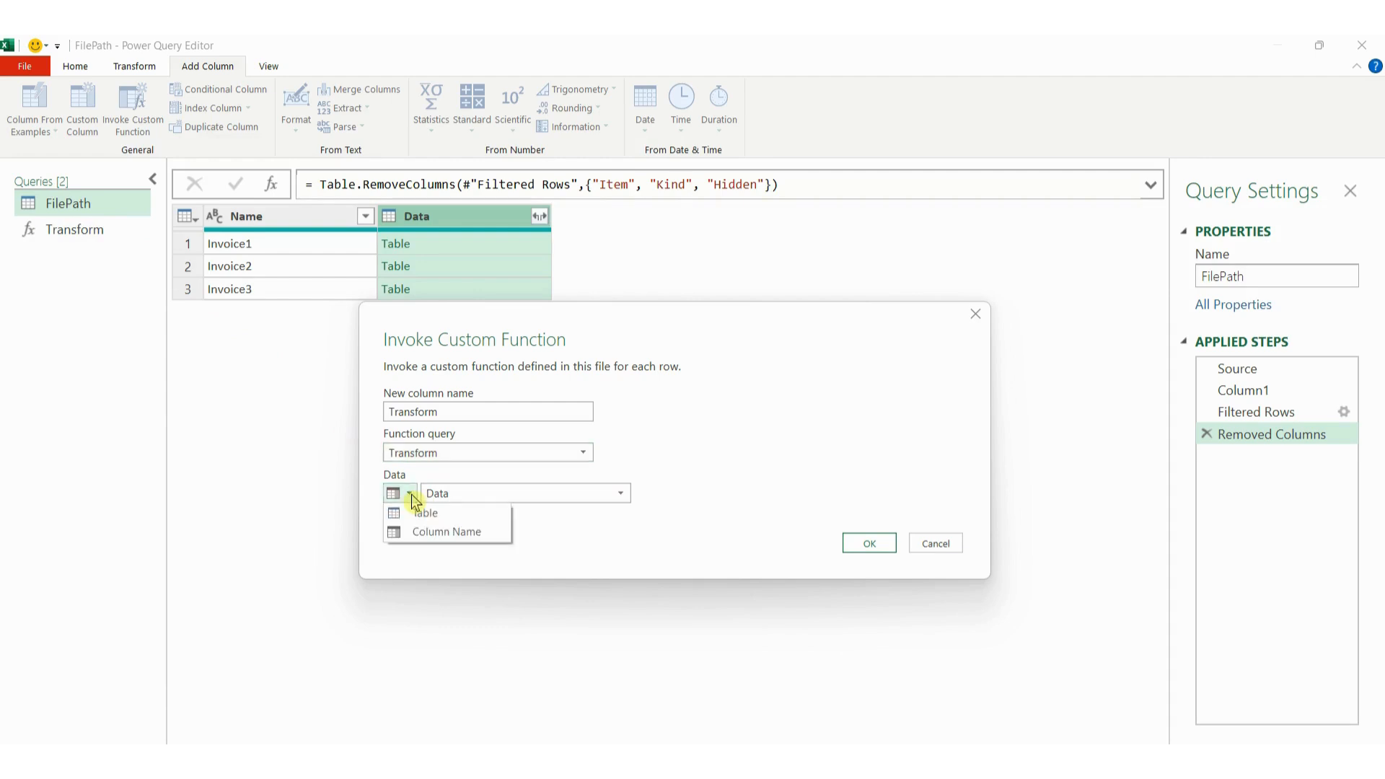
pyautogui.click(432, 535)
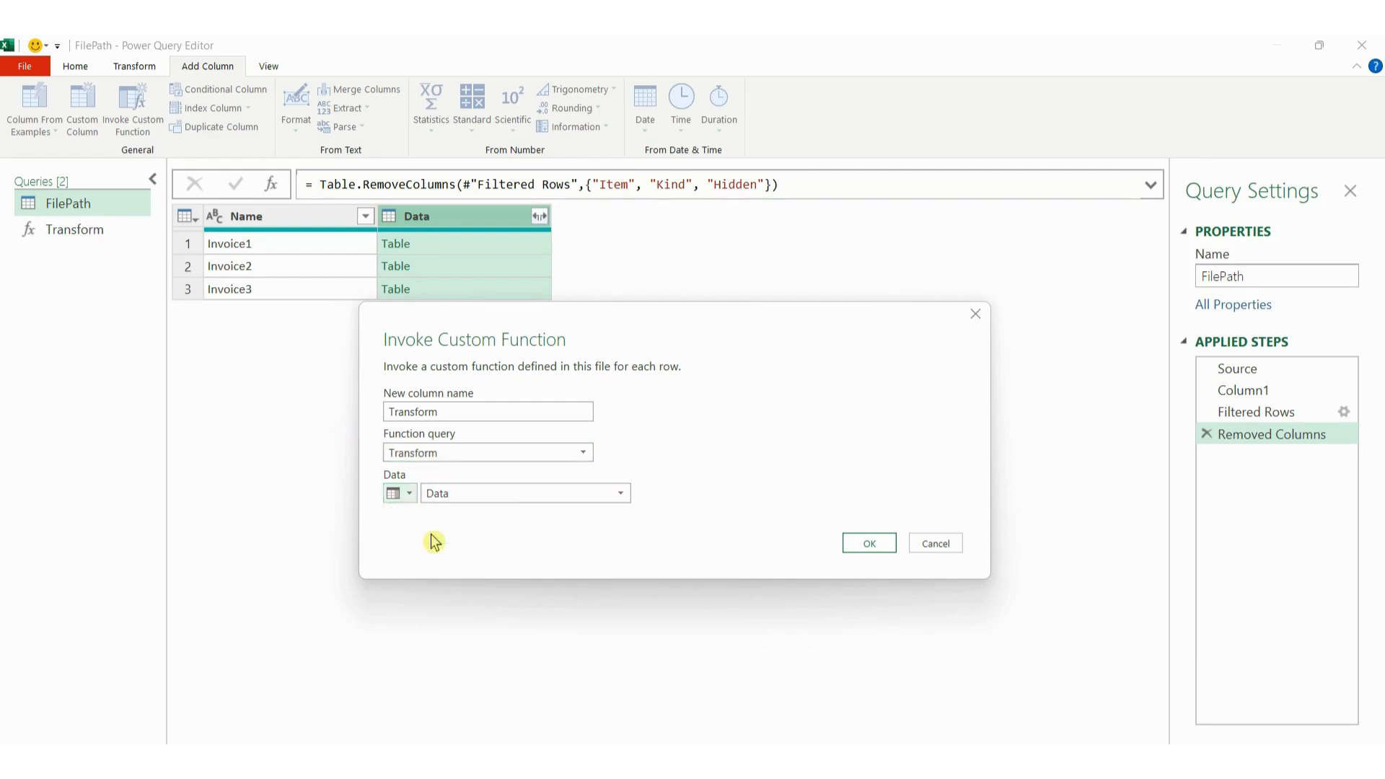
pyautogui.moveTo(420, 474)
pyautogui.mouseDown()
pyautogui.moveTo(442, 509)
pyautogui.moveTo(488, 509)
pyautogui.mouseUp()
pyautogui.press('Escape')
pyautogui.click(860, 548)
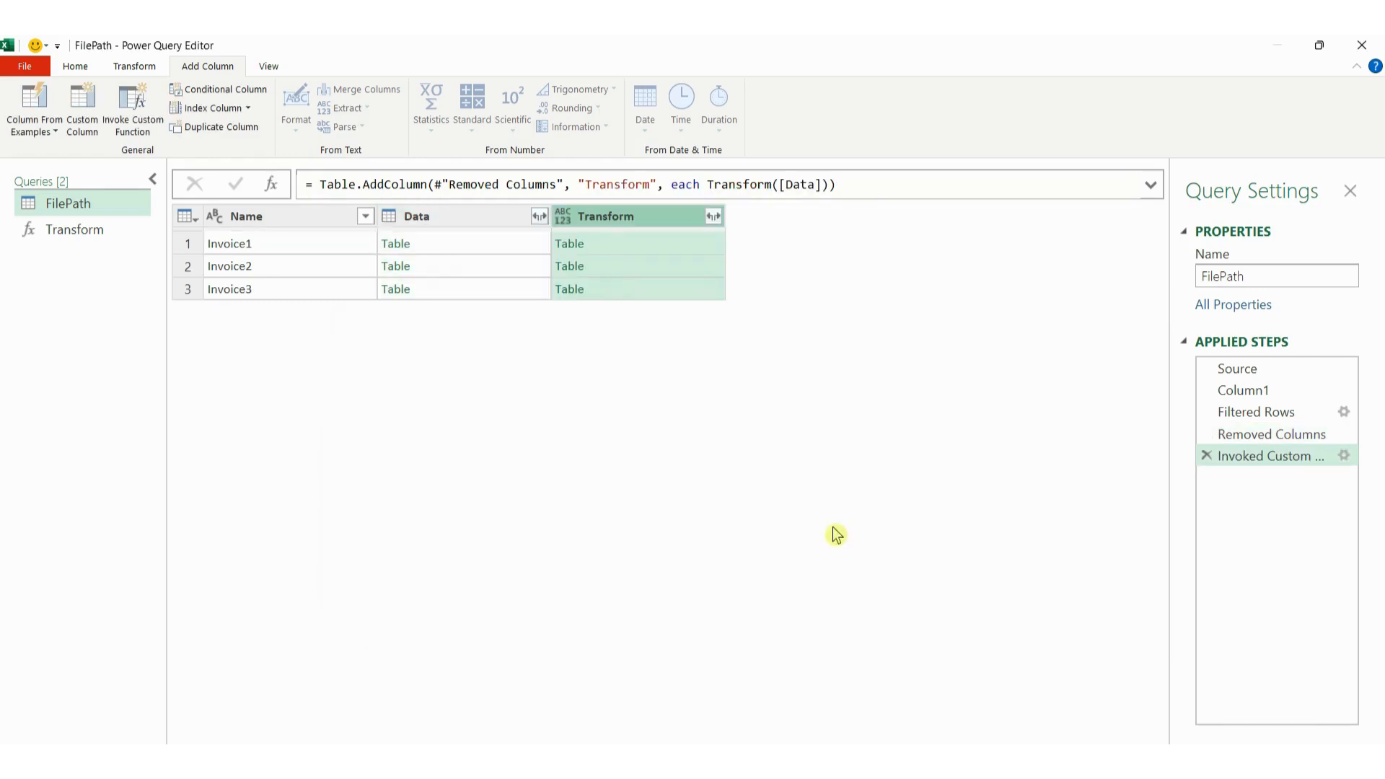
pyautogui.click(637, 240)
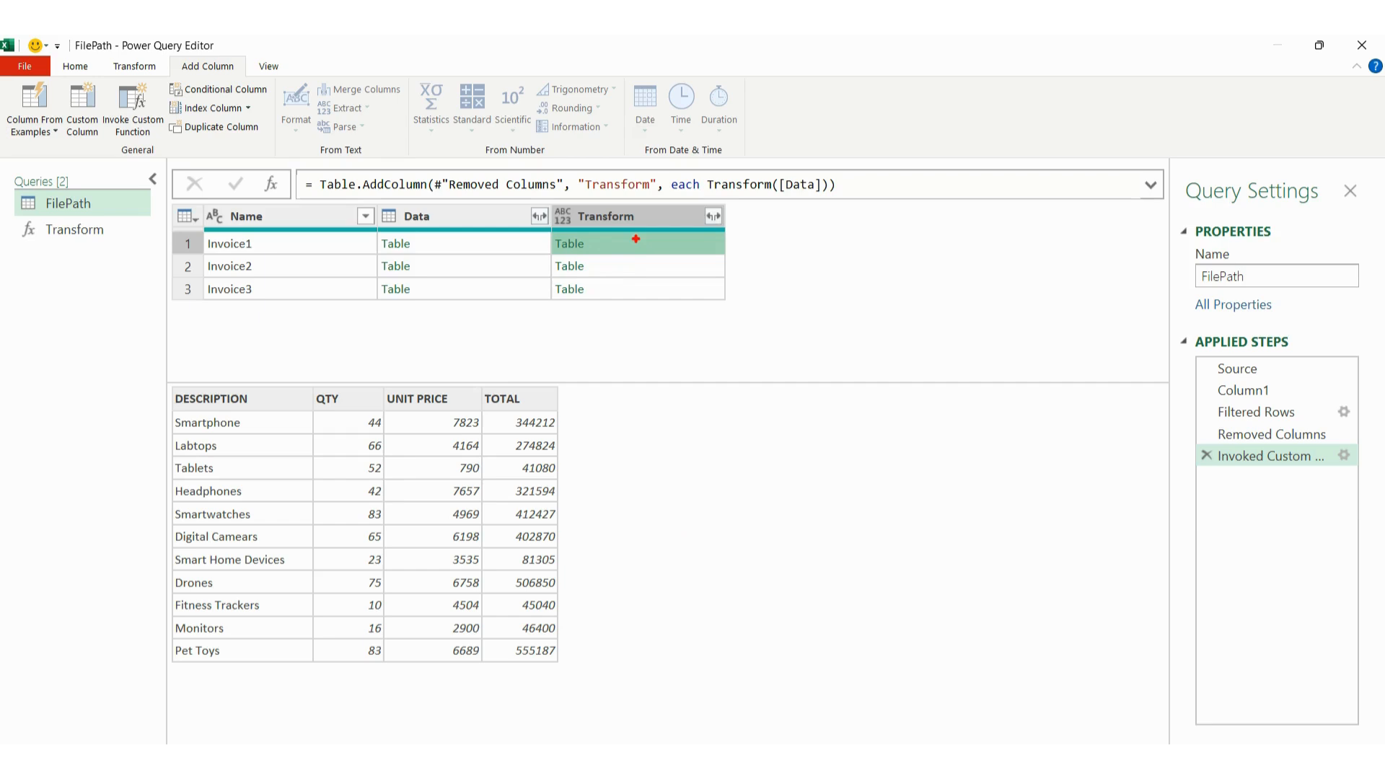
pyautogui.moveTo(170, 383); pyautogui.dragTo(568, 671)
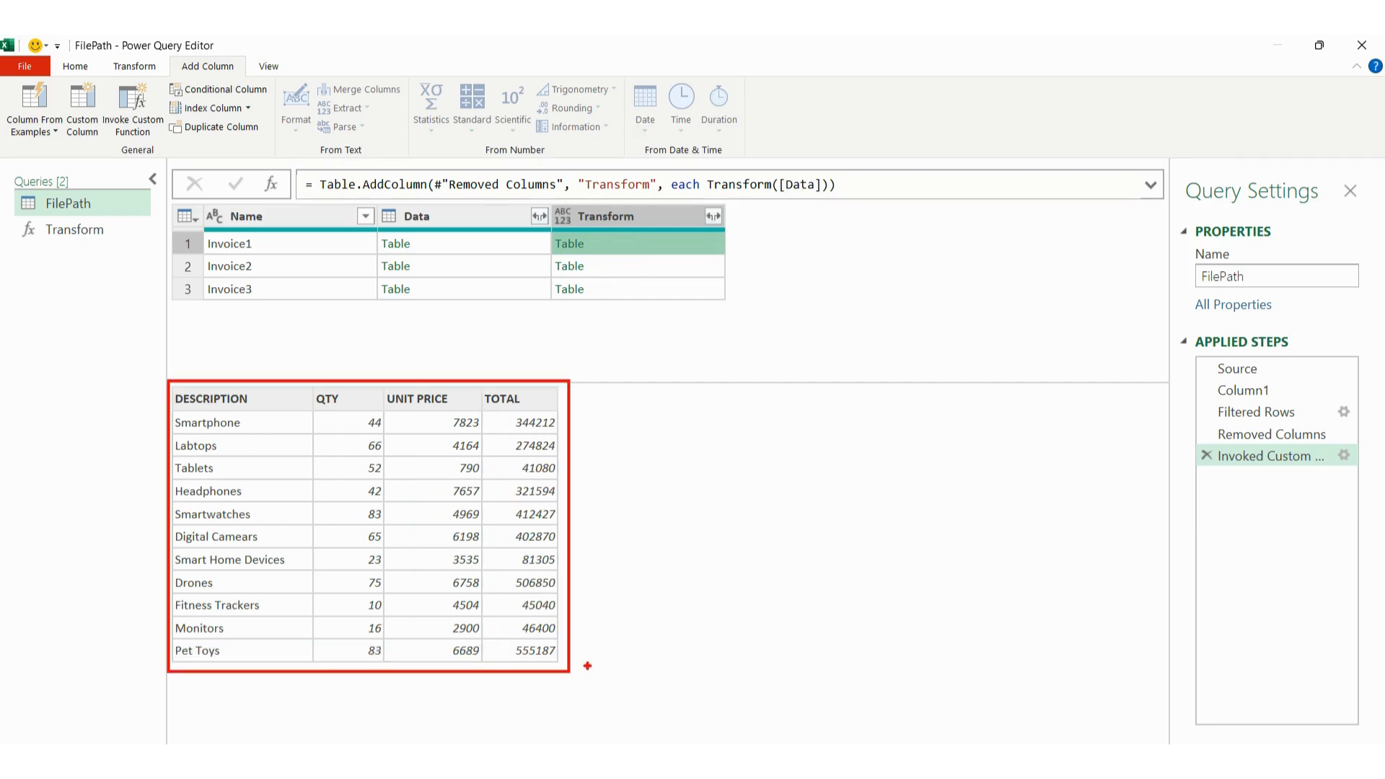
pyautogui.press('Escape')
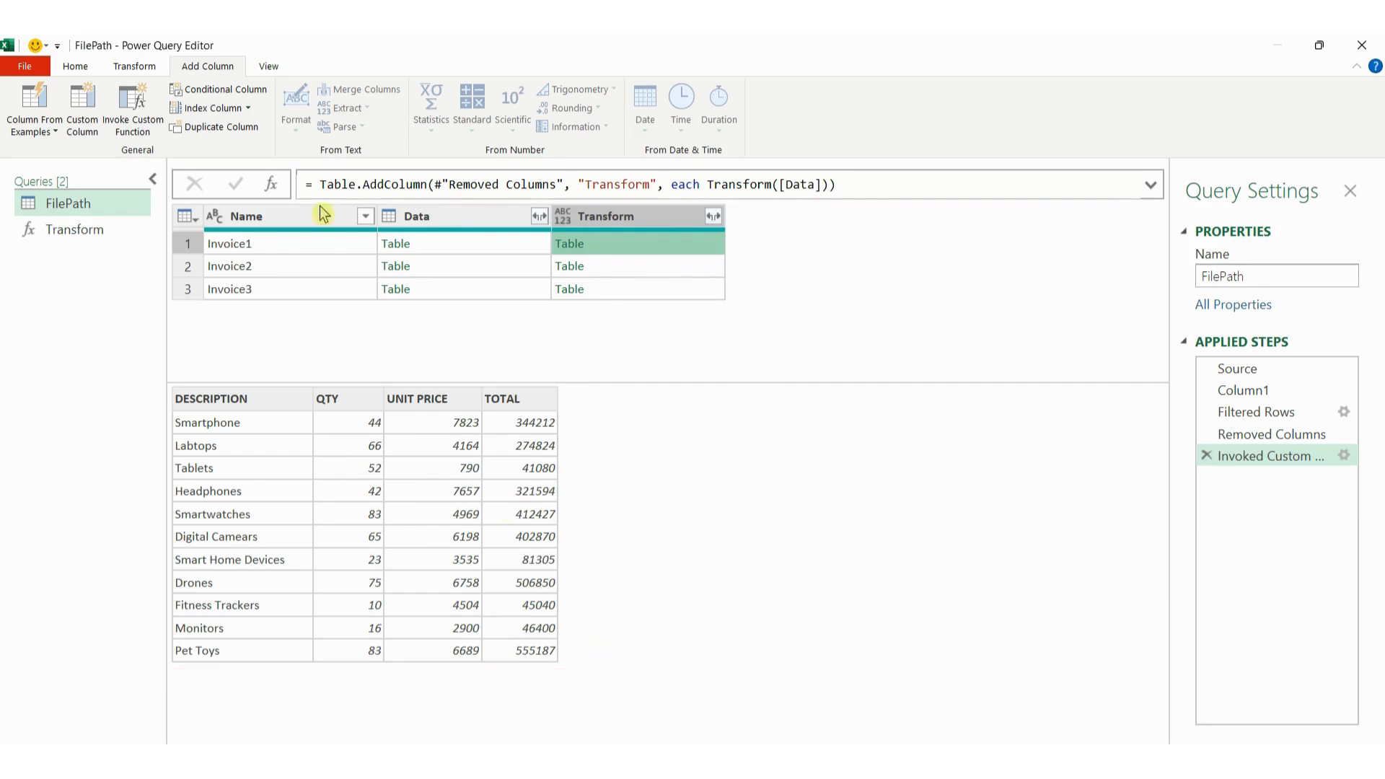
# Remove the original Data column, keeping Name and Transform
pyautogui.click(466, 218)
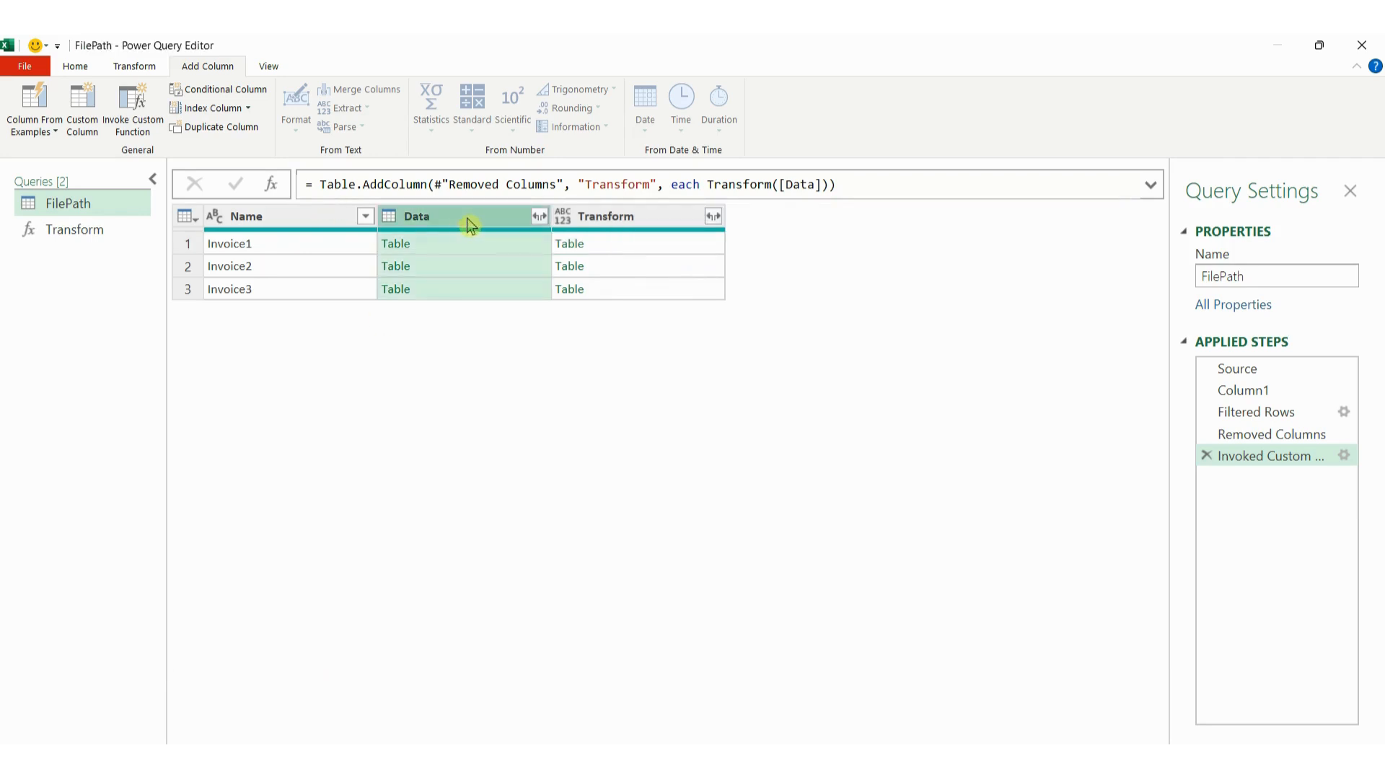
pyautogui.rightClick(466, 218)
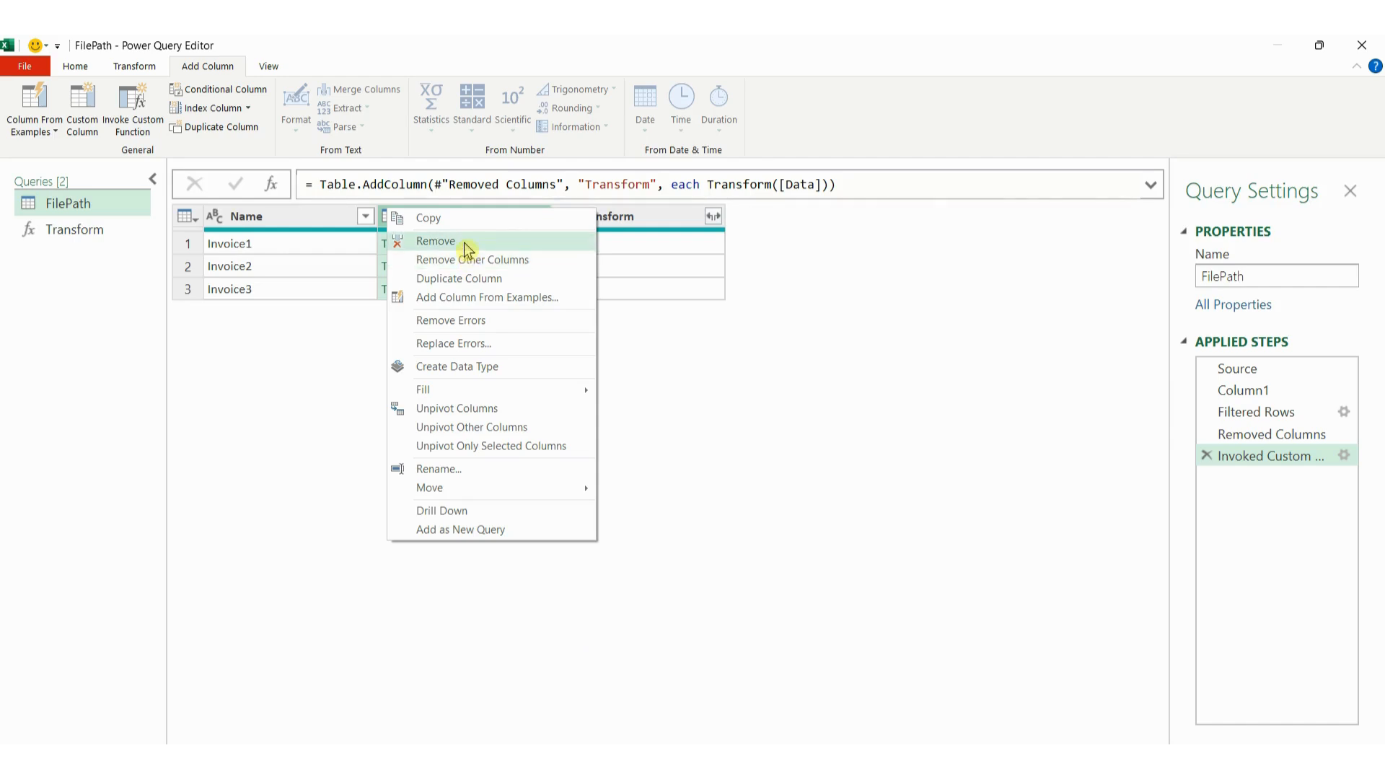
pyautogui.click(465, 242)
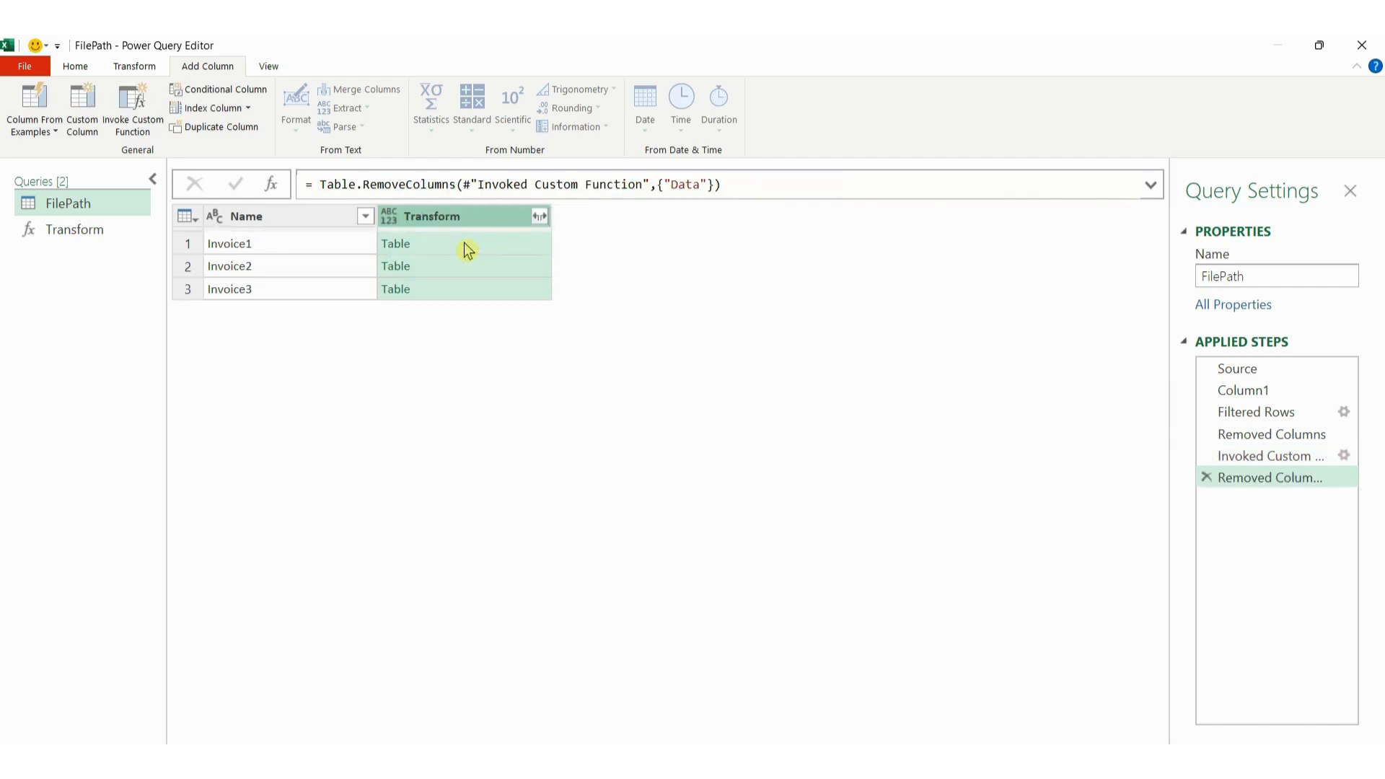
# Expand the Transform column into DESCRIPTION, QTY, UNIT PRICE and TOTAL without the original column name as prefix
pyautogui.click(540, 218)
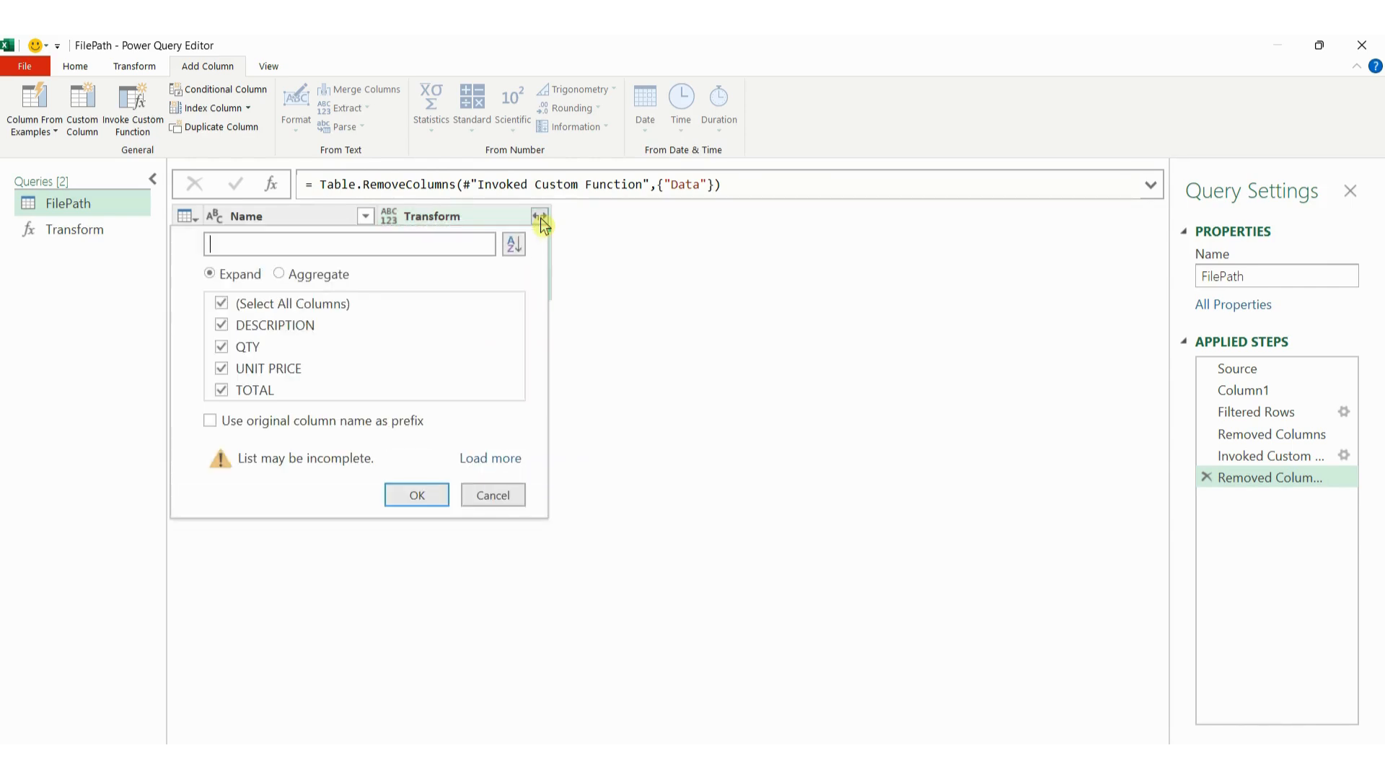
pyautogui.click(412, 498)
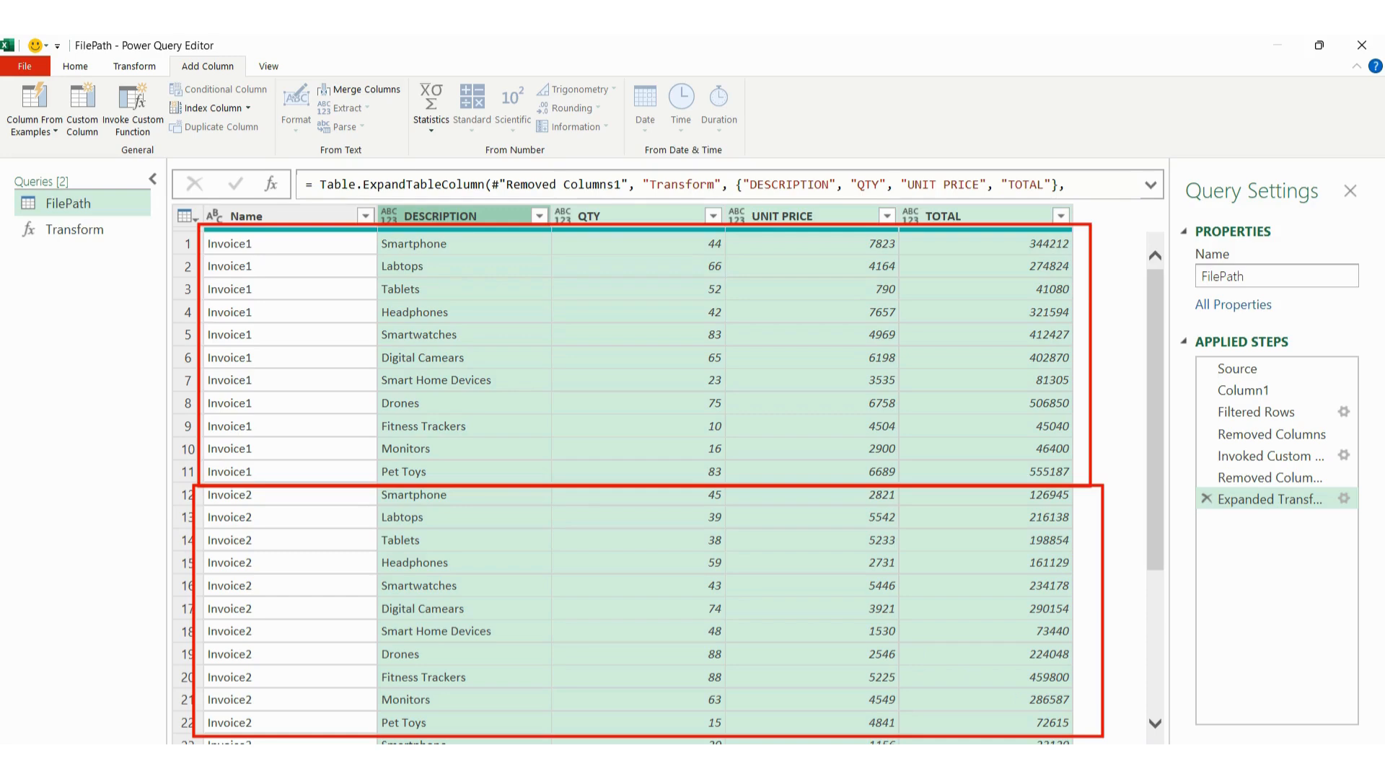
pyautogui.scroll(-3, 350, 457)
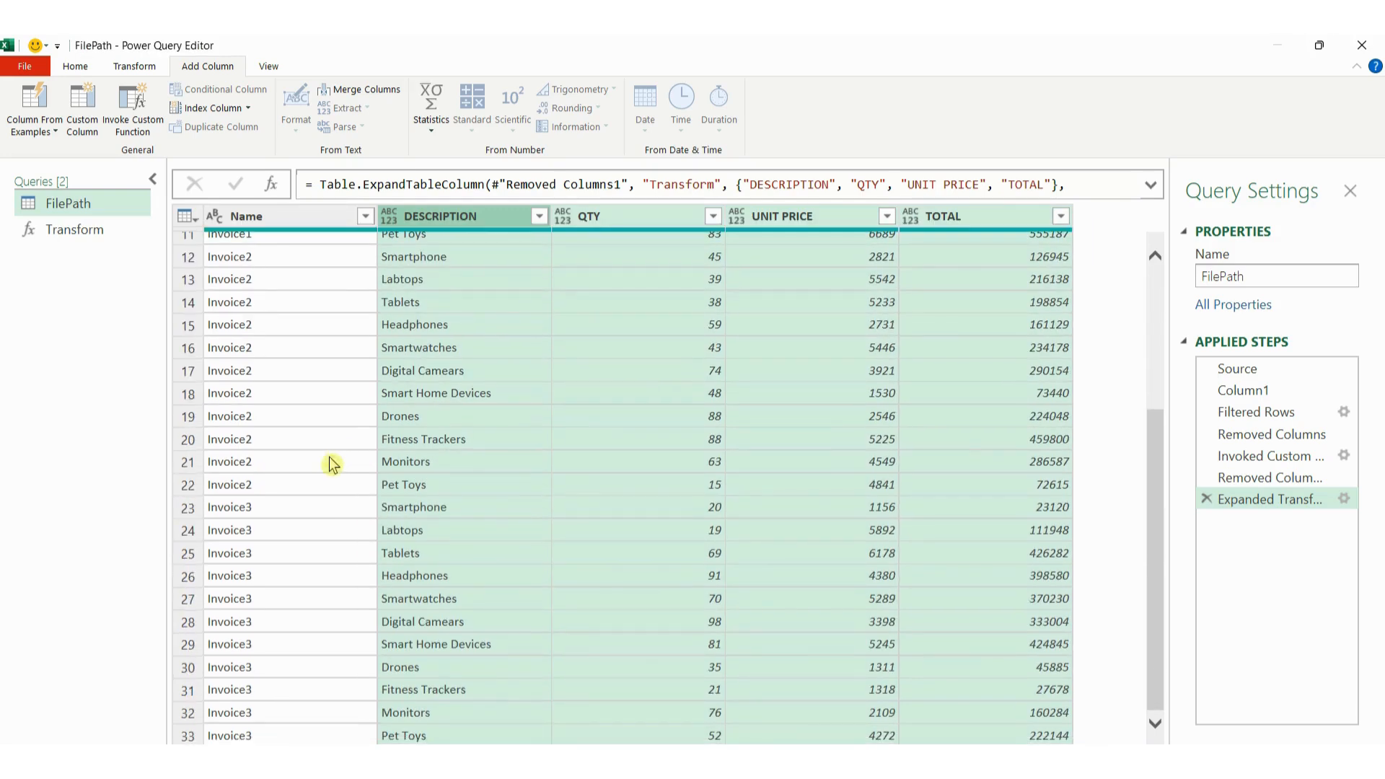